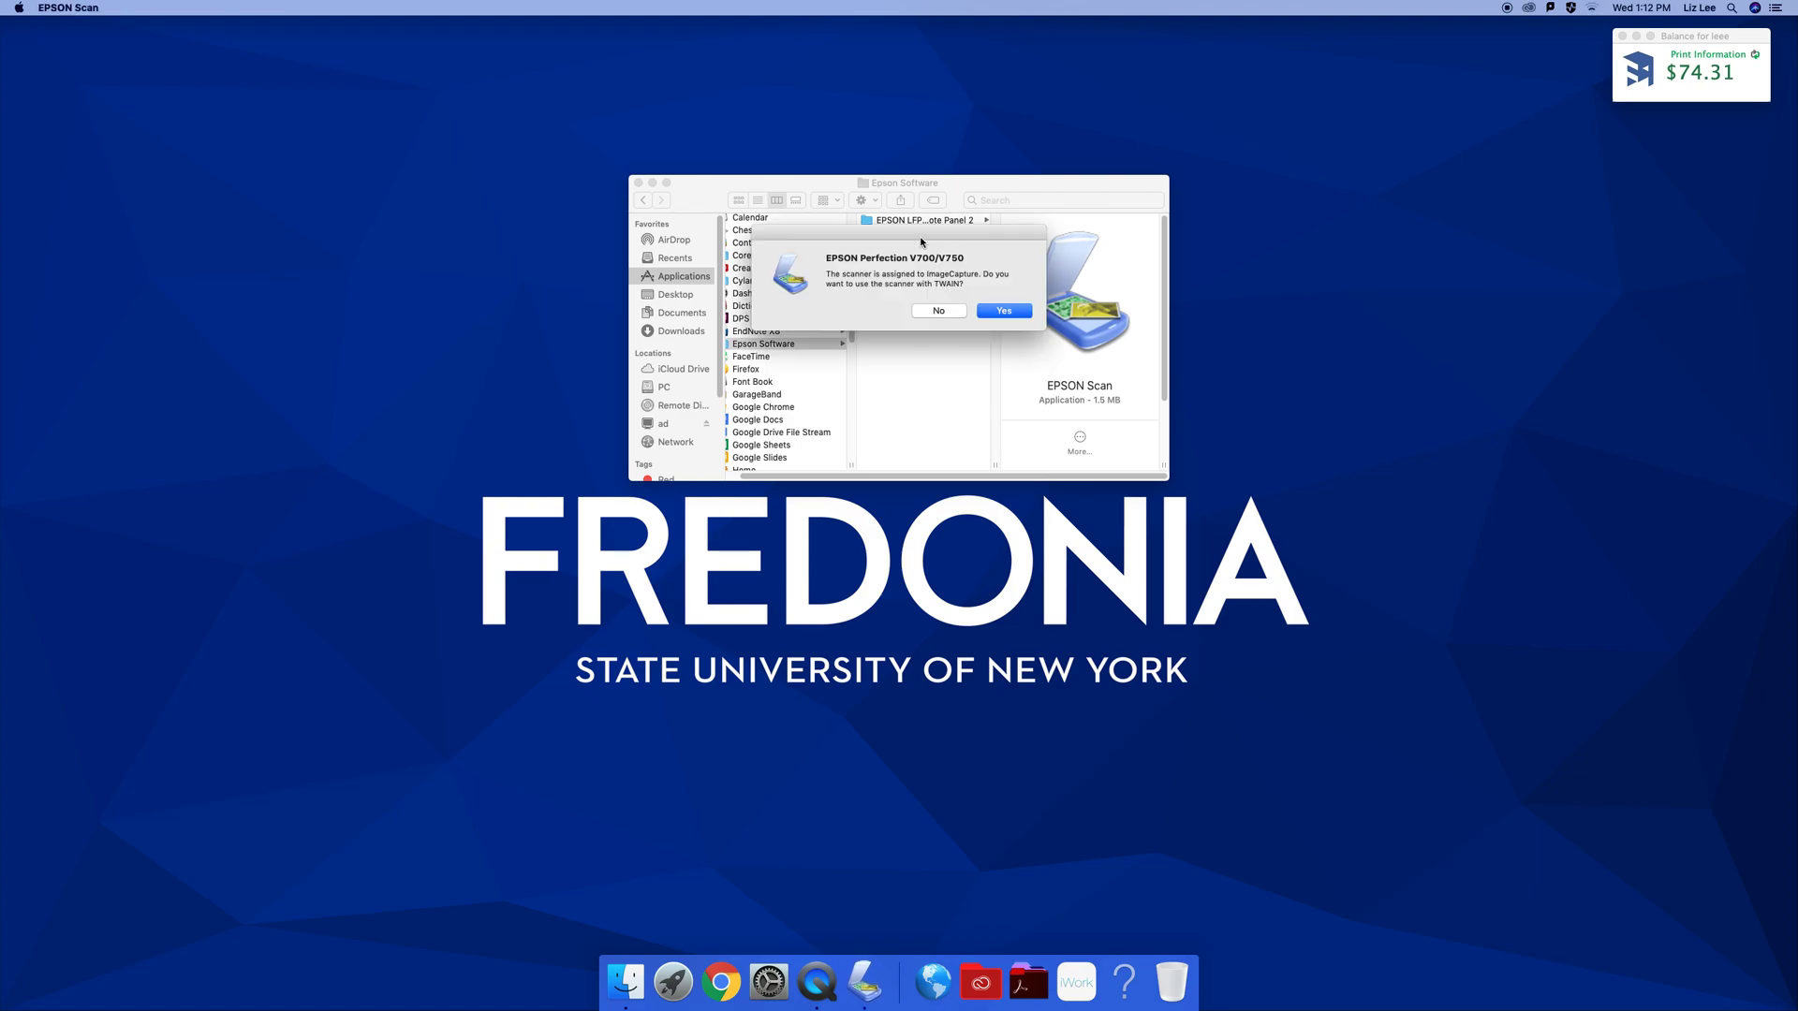
Accept scanning through TWAIN and switch EPSON Scan to Professional Mode
left_click(1019, 312)
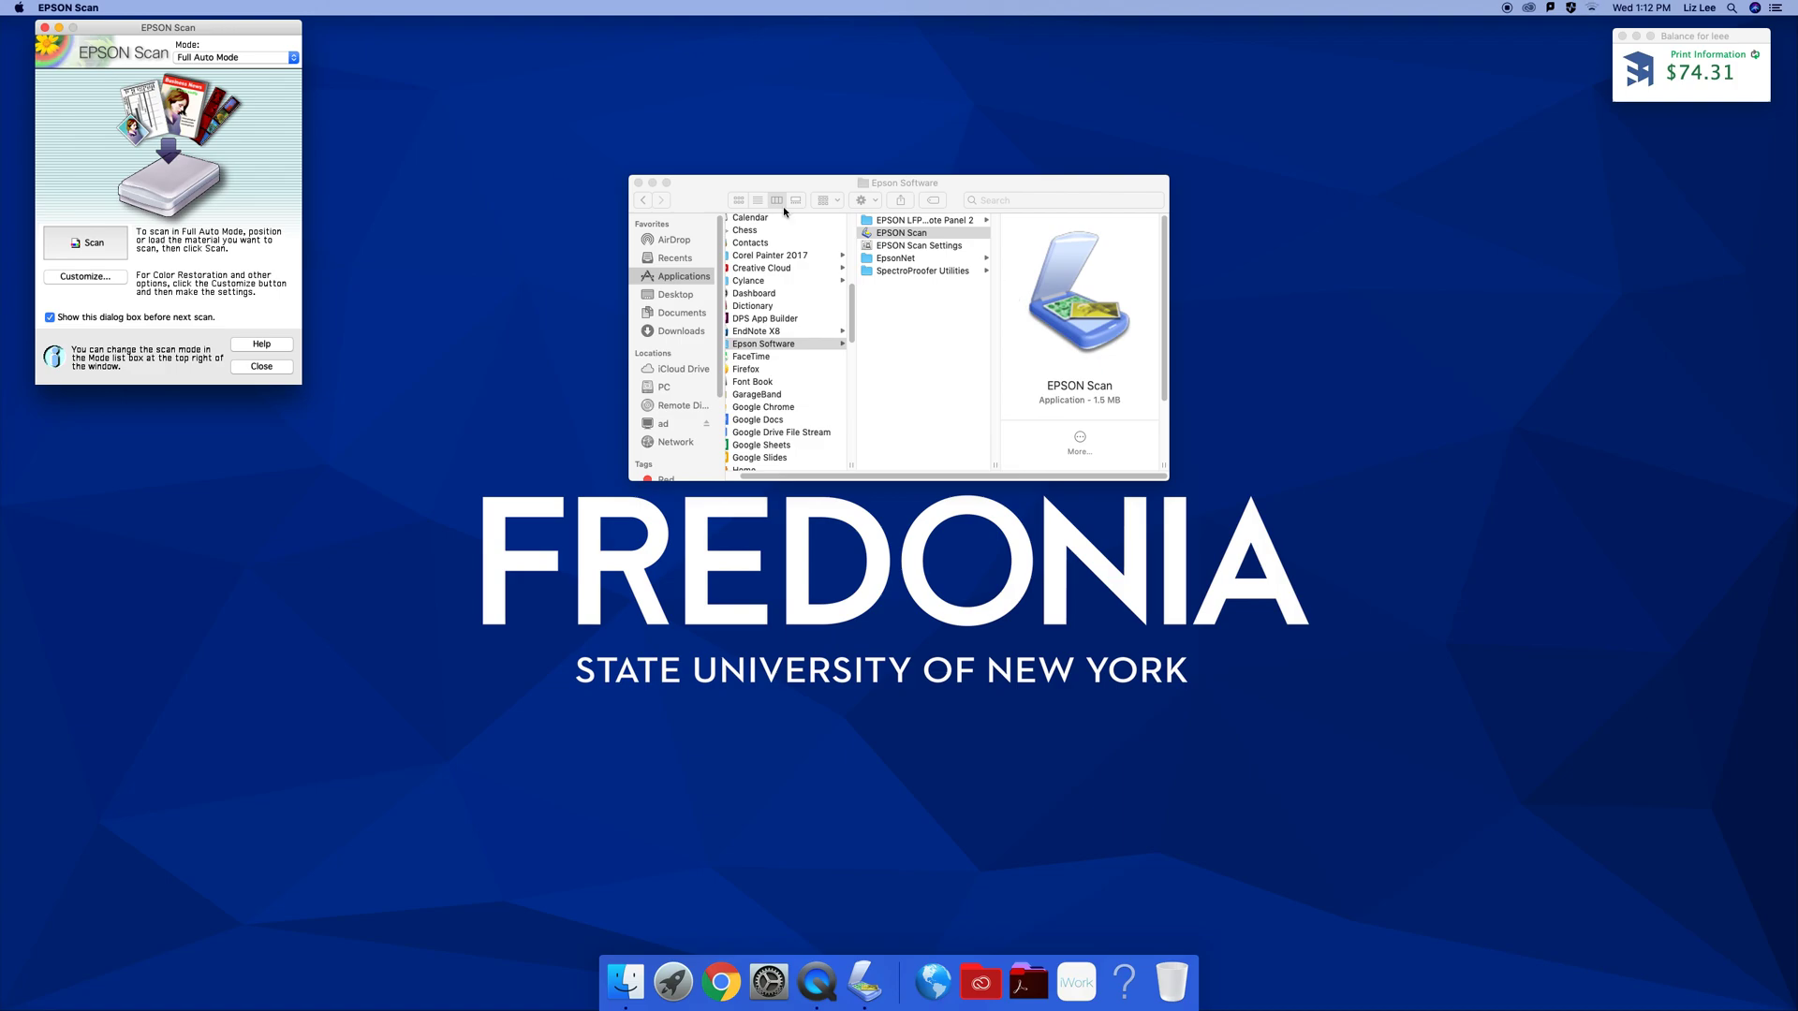
left_click(248, 59)
left_click(248, 95)
left_click_drag(237, 26, 333, 38)
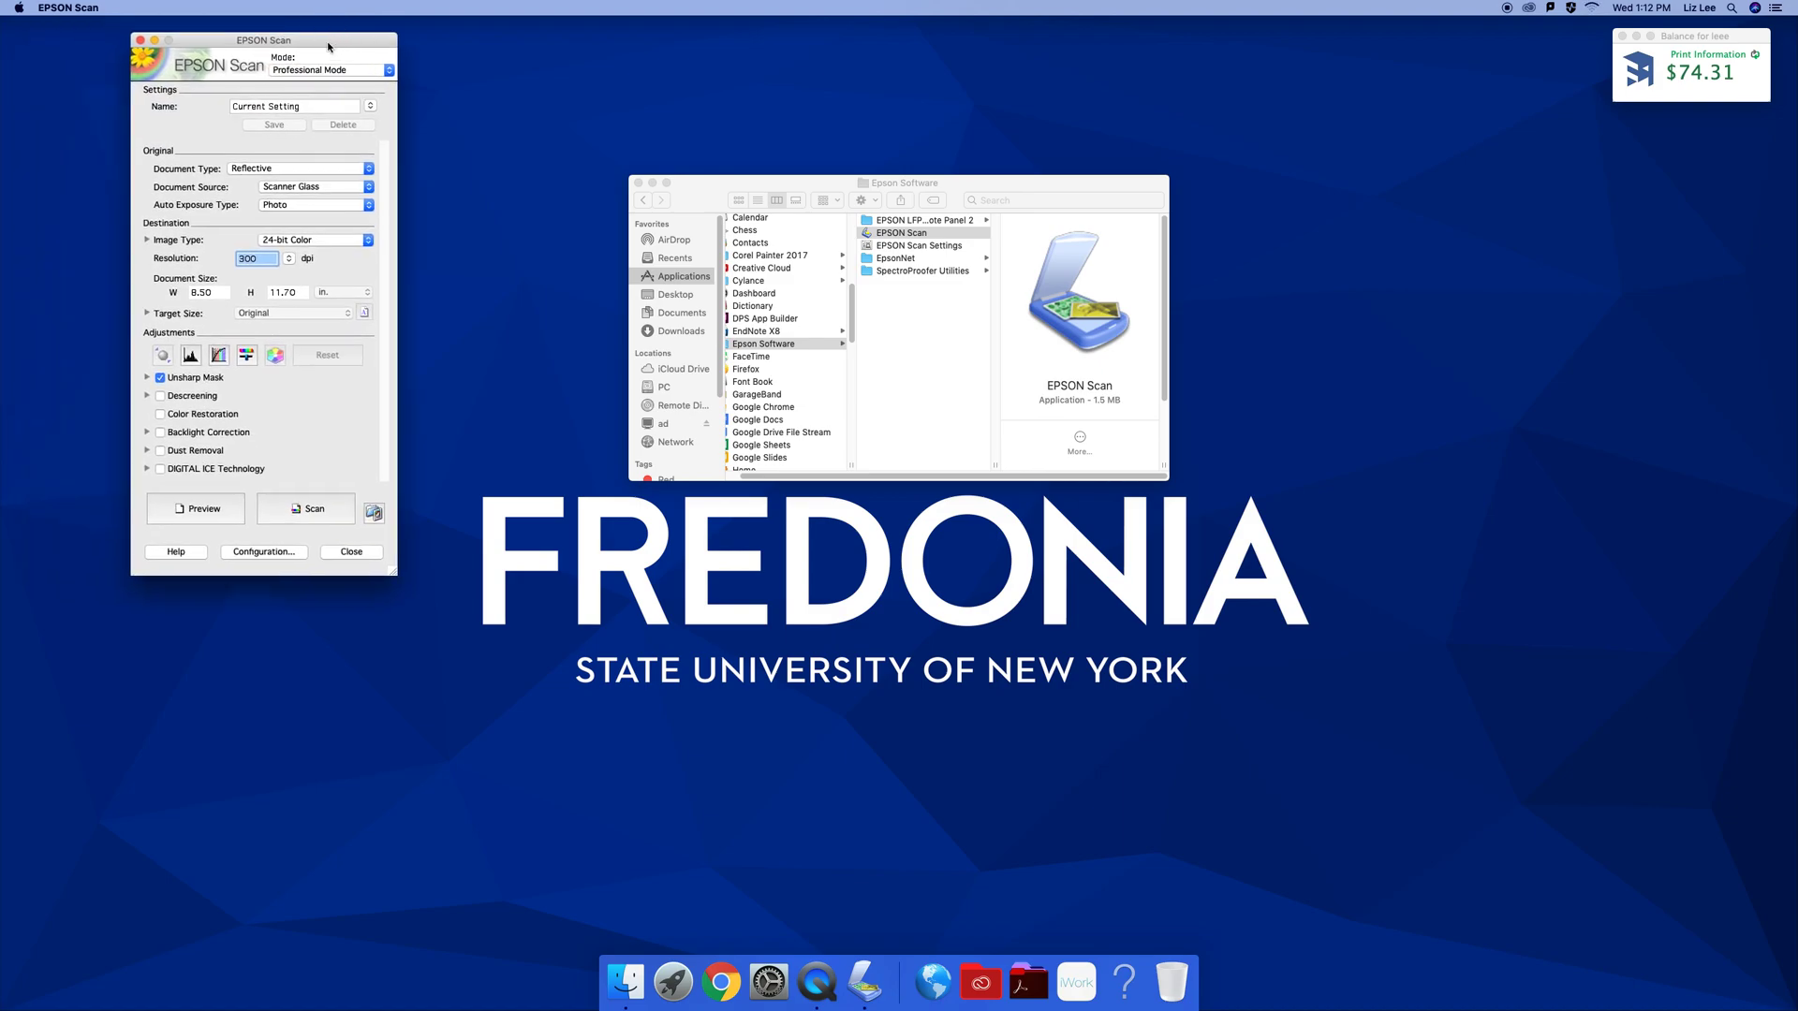
left_click(278, 170)
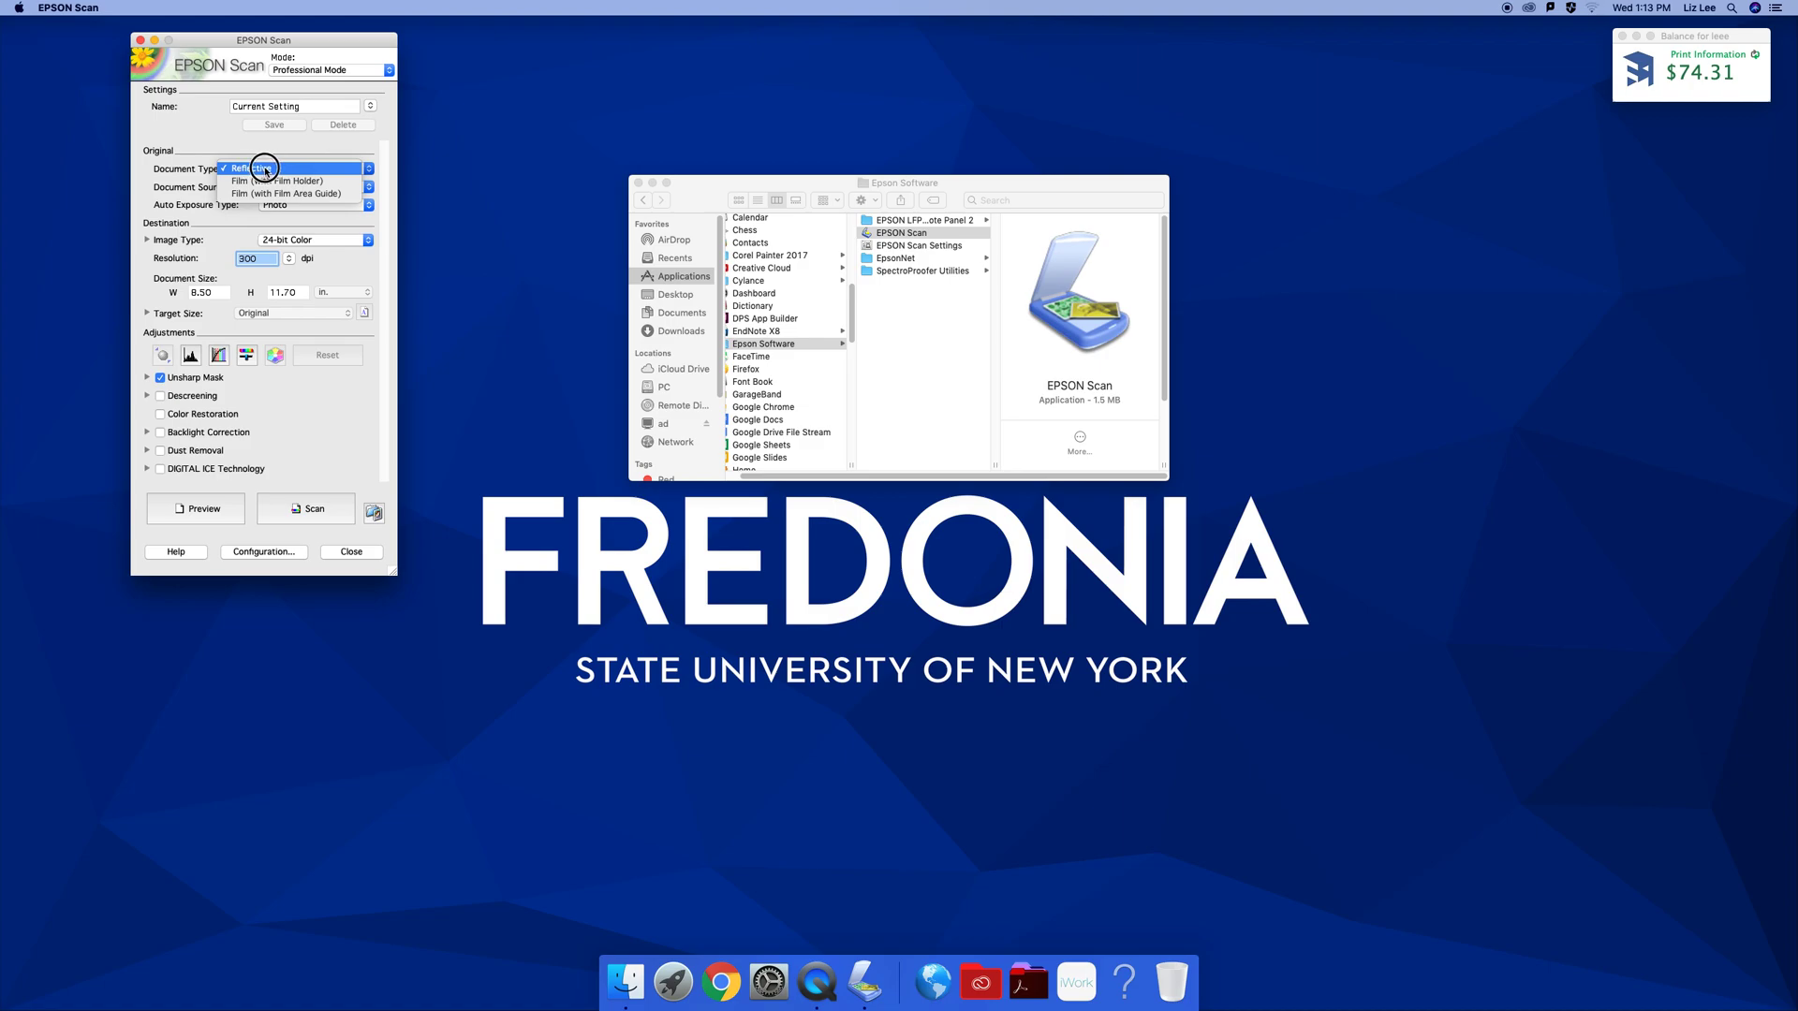
left_click(265, 170)
left_click(281, 189)
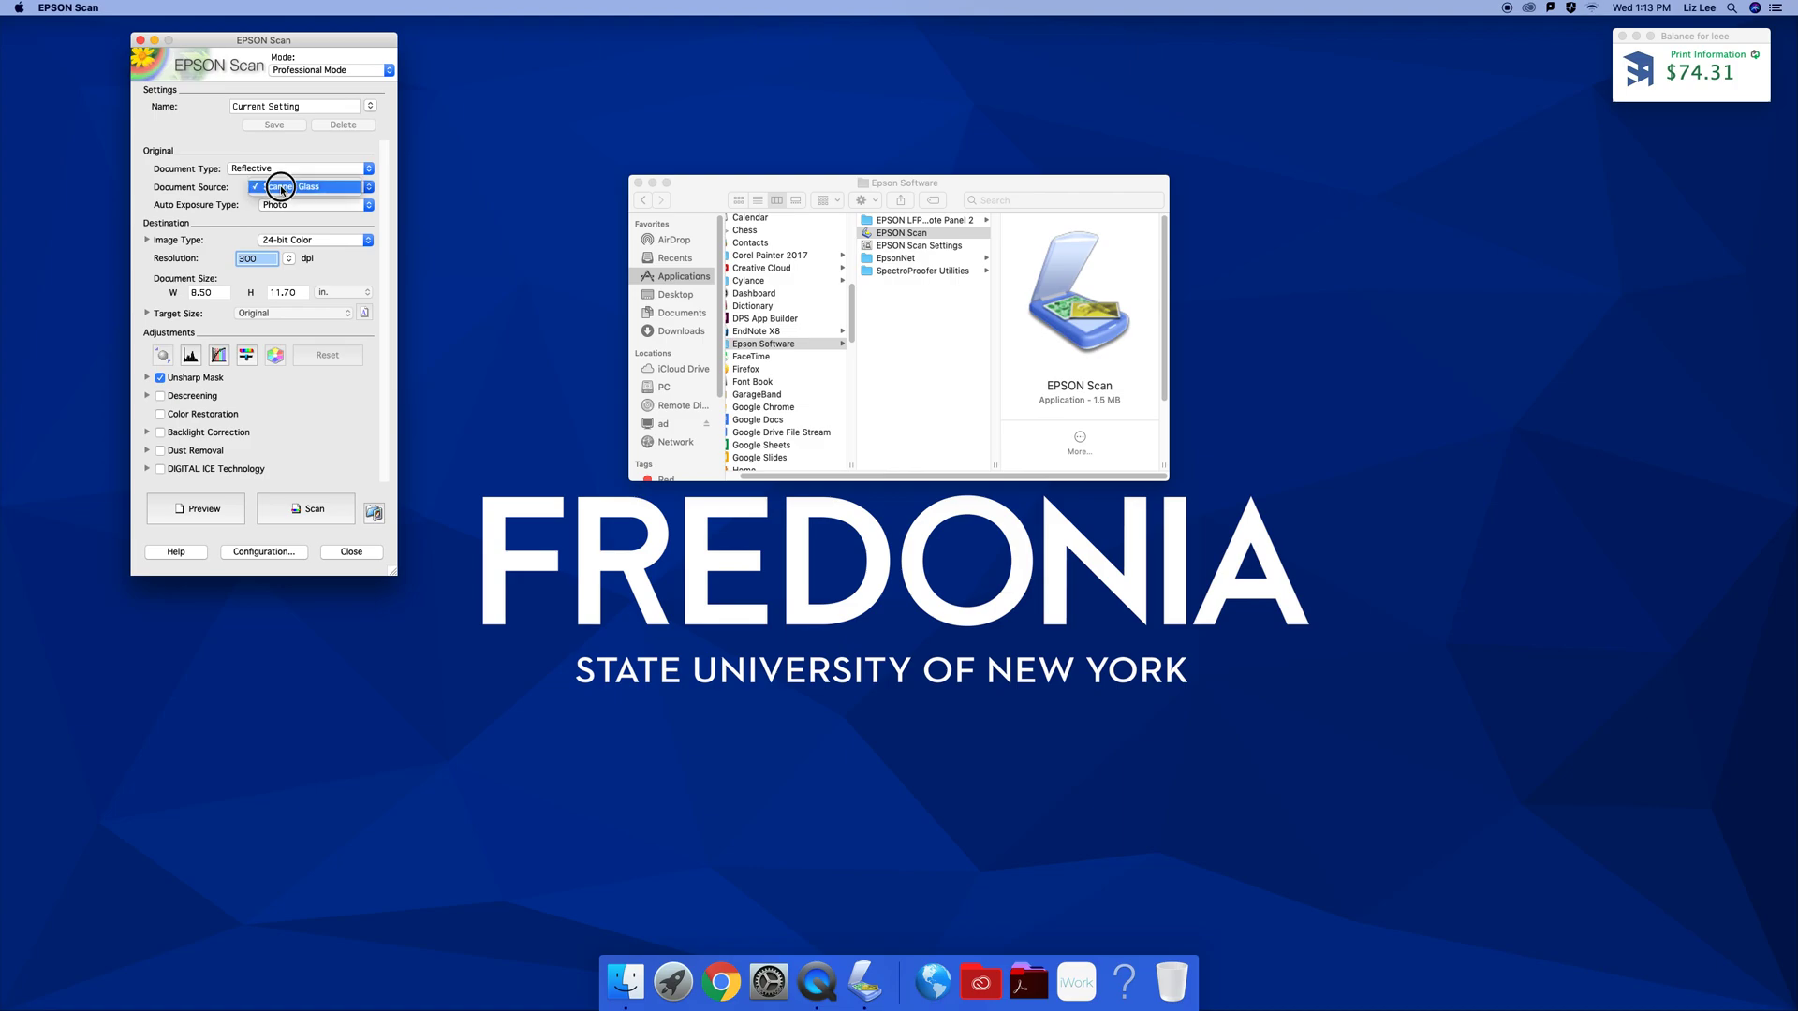
left_click(281, 187)
left_click(281, 204)
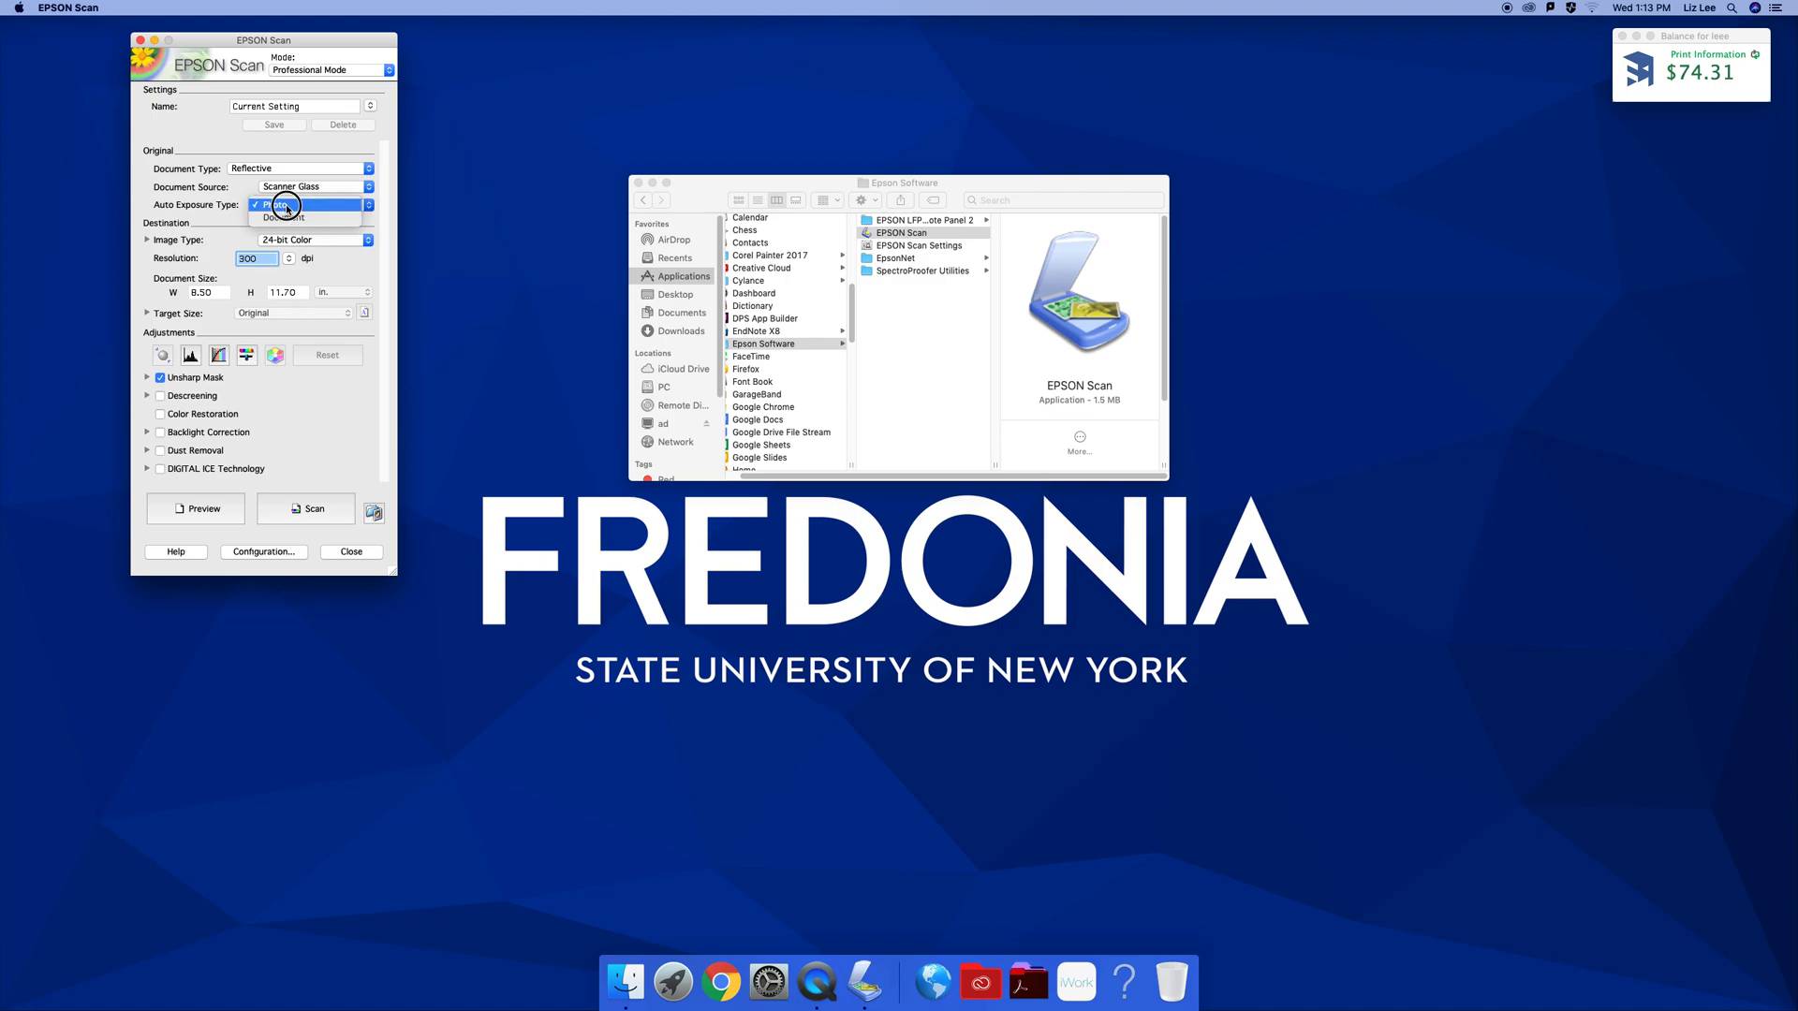
left_click(287, 208)
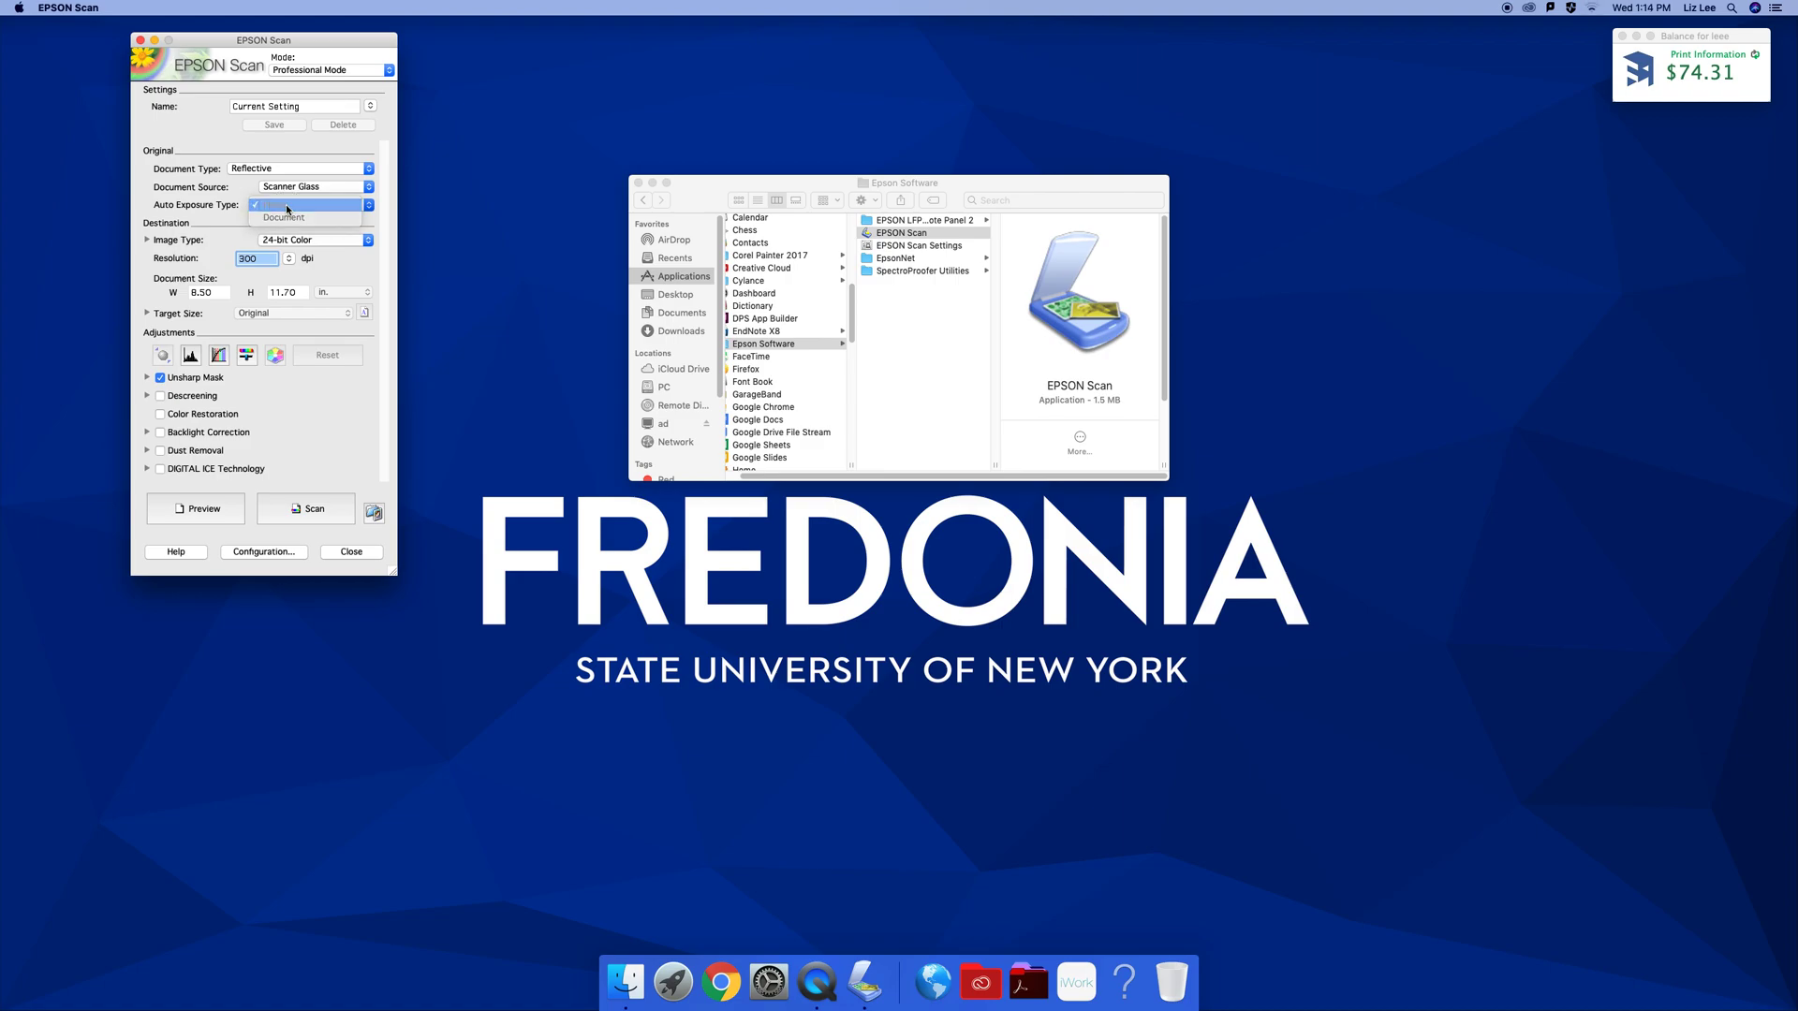
left_click(298, 240)
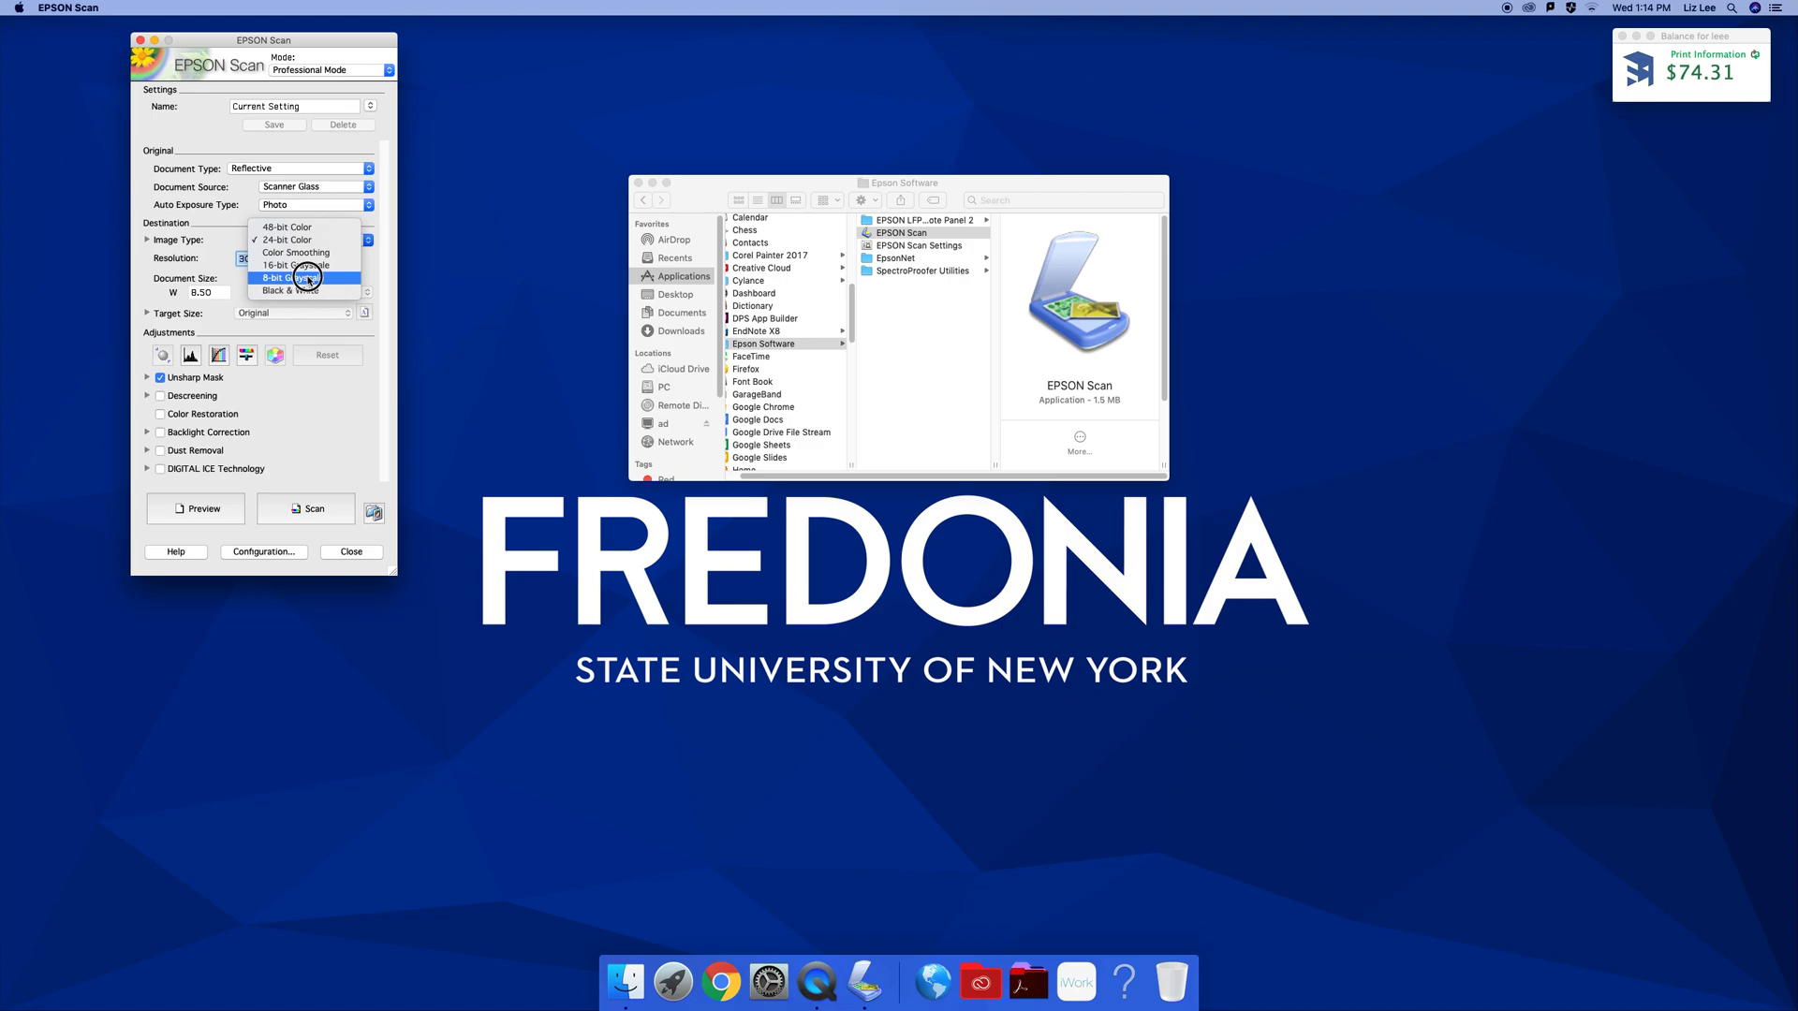
Keep 24-bit Color and set the resolution to 600 dpi
left_click(296, 240)
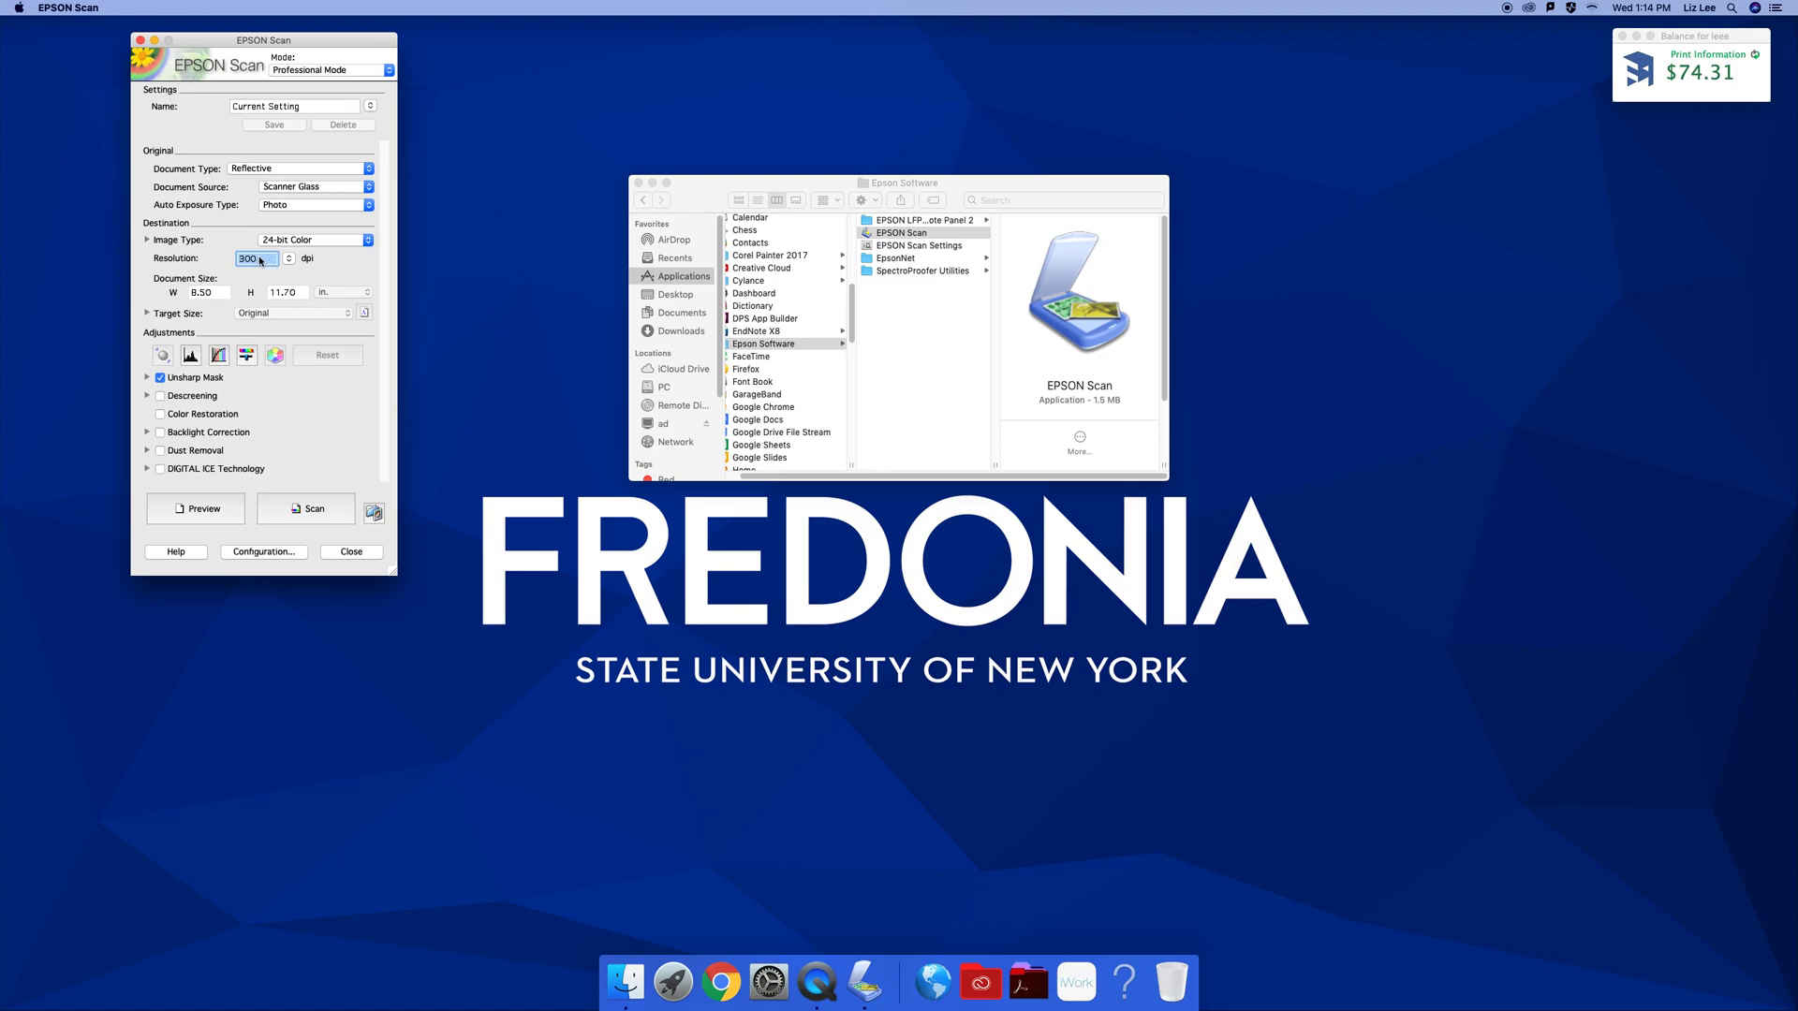
left_click(260, 260)
double_click(260, 261)
type("600")
Check the Unsharp Mask setting, then set Auto Exposure Type to Document
left_click(147, 379)
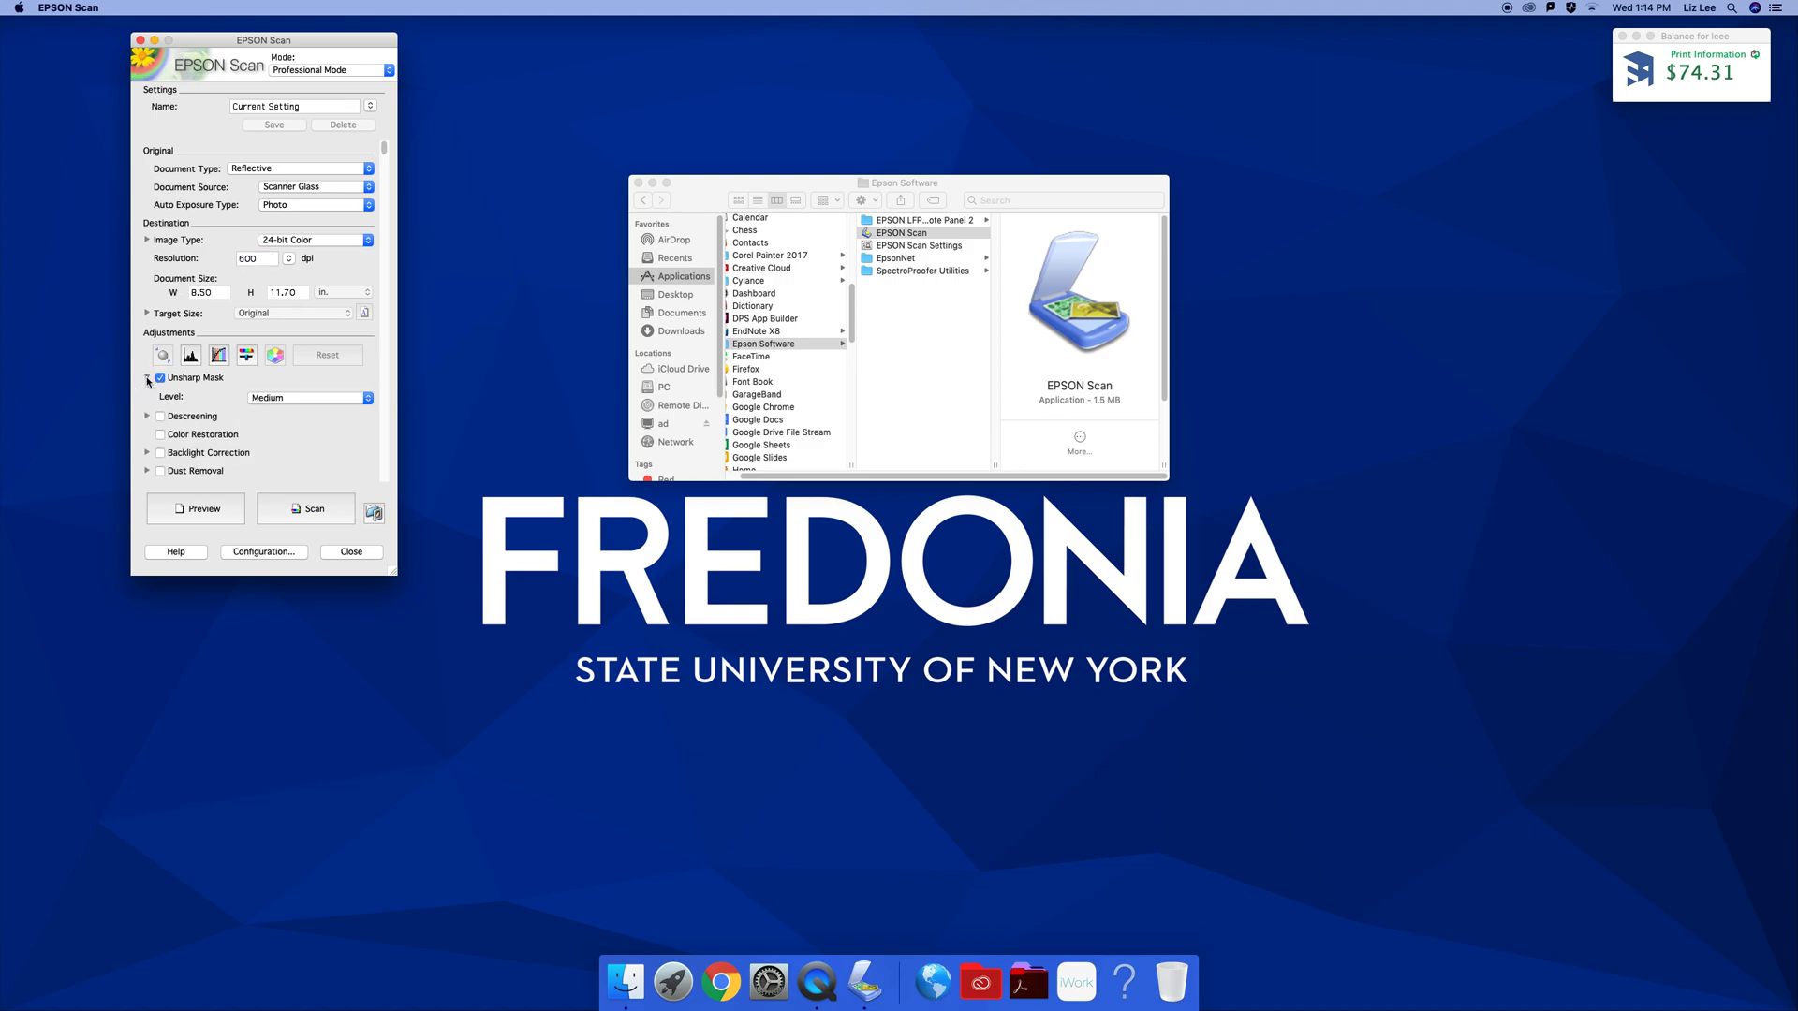
left_click(147, 378)
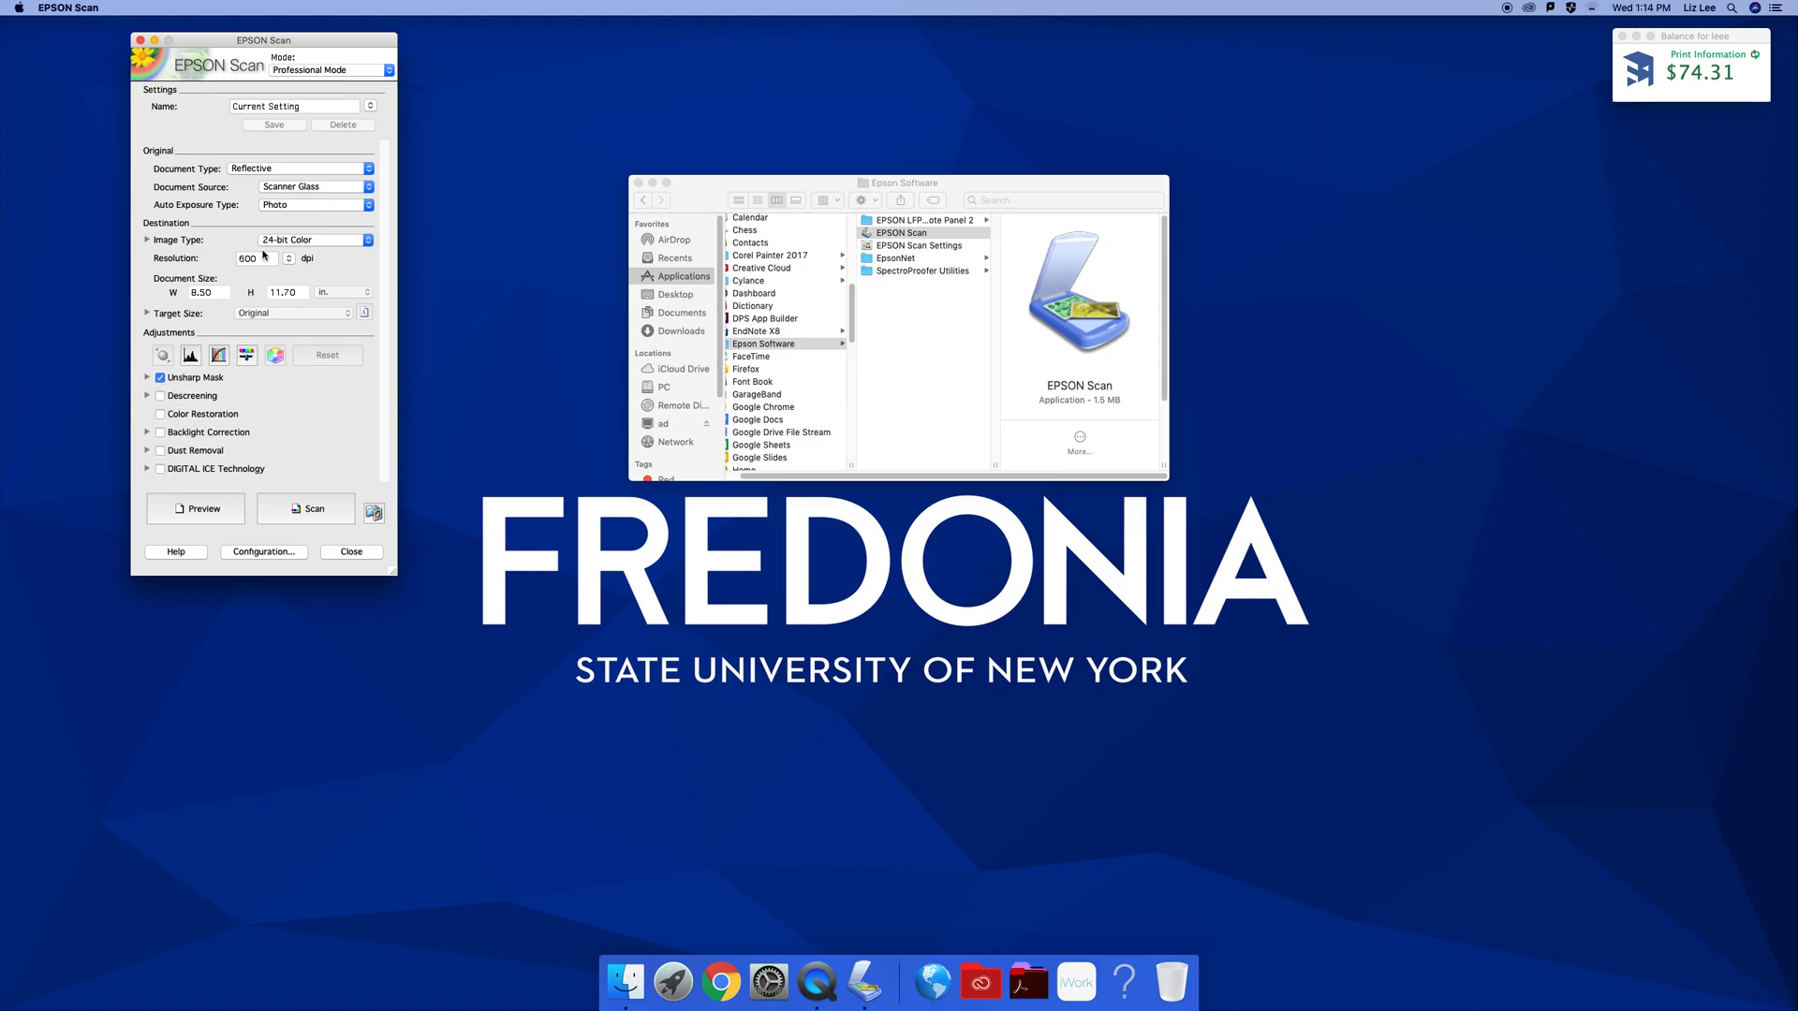
left_click(281, 205)
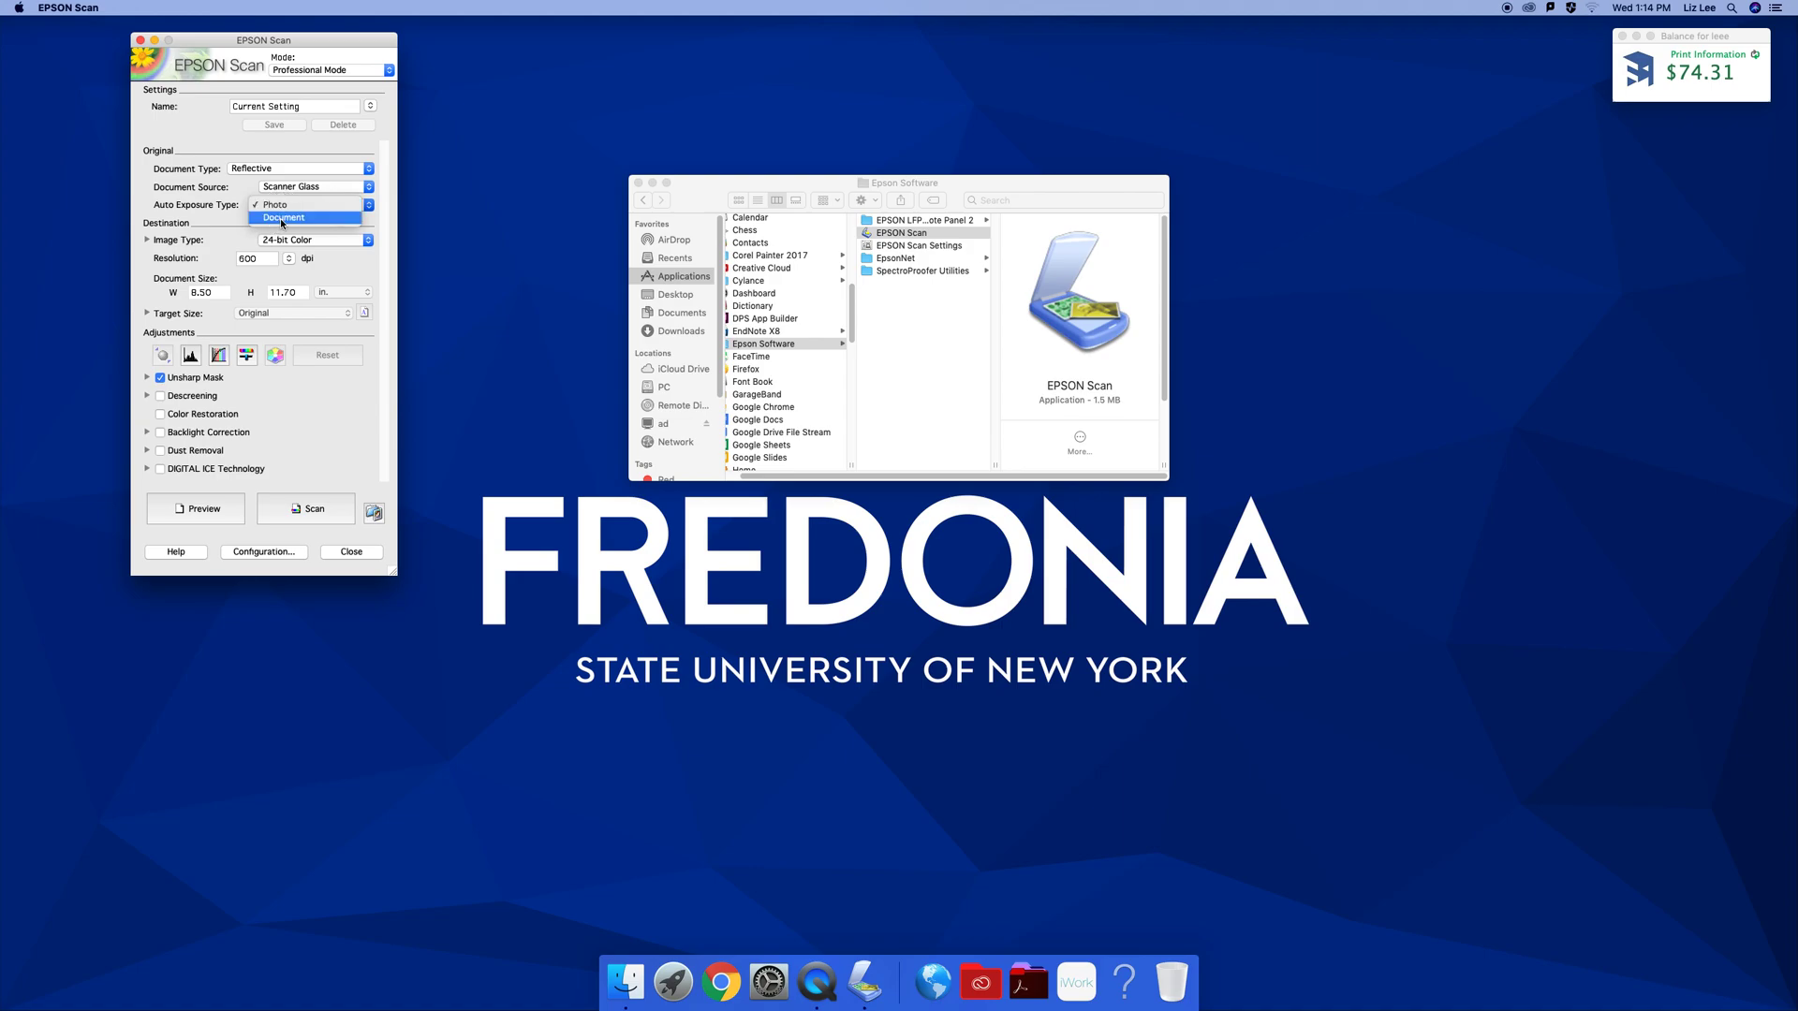
left_click(281, 219)
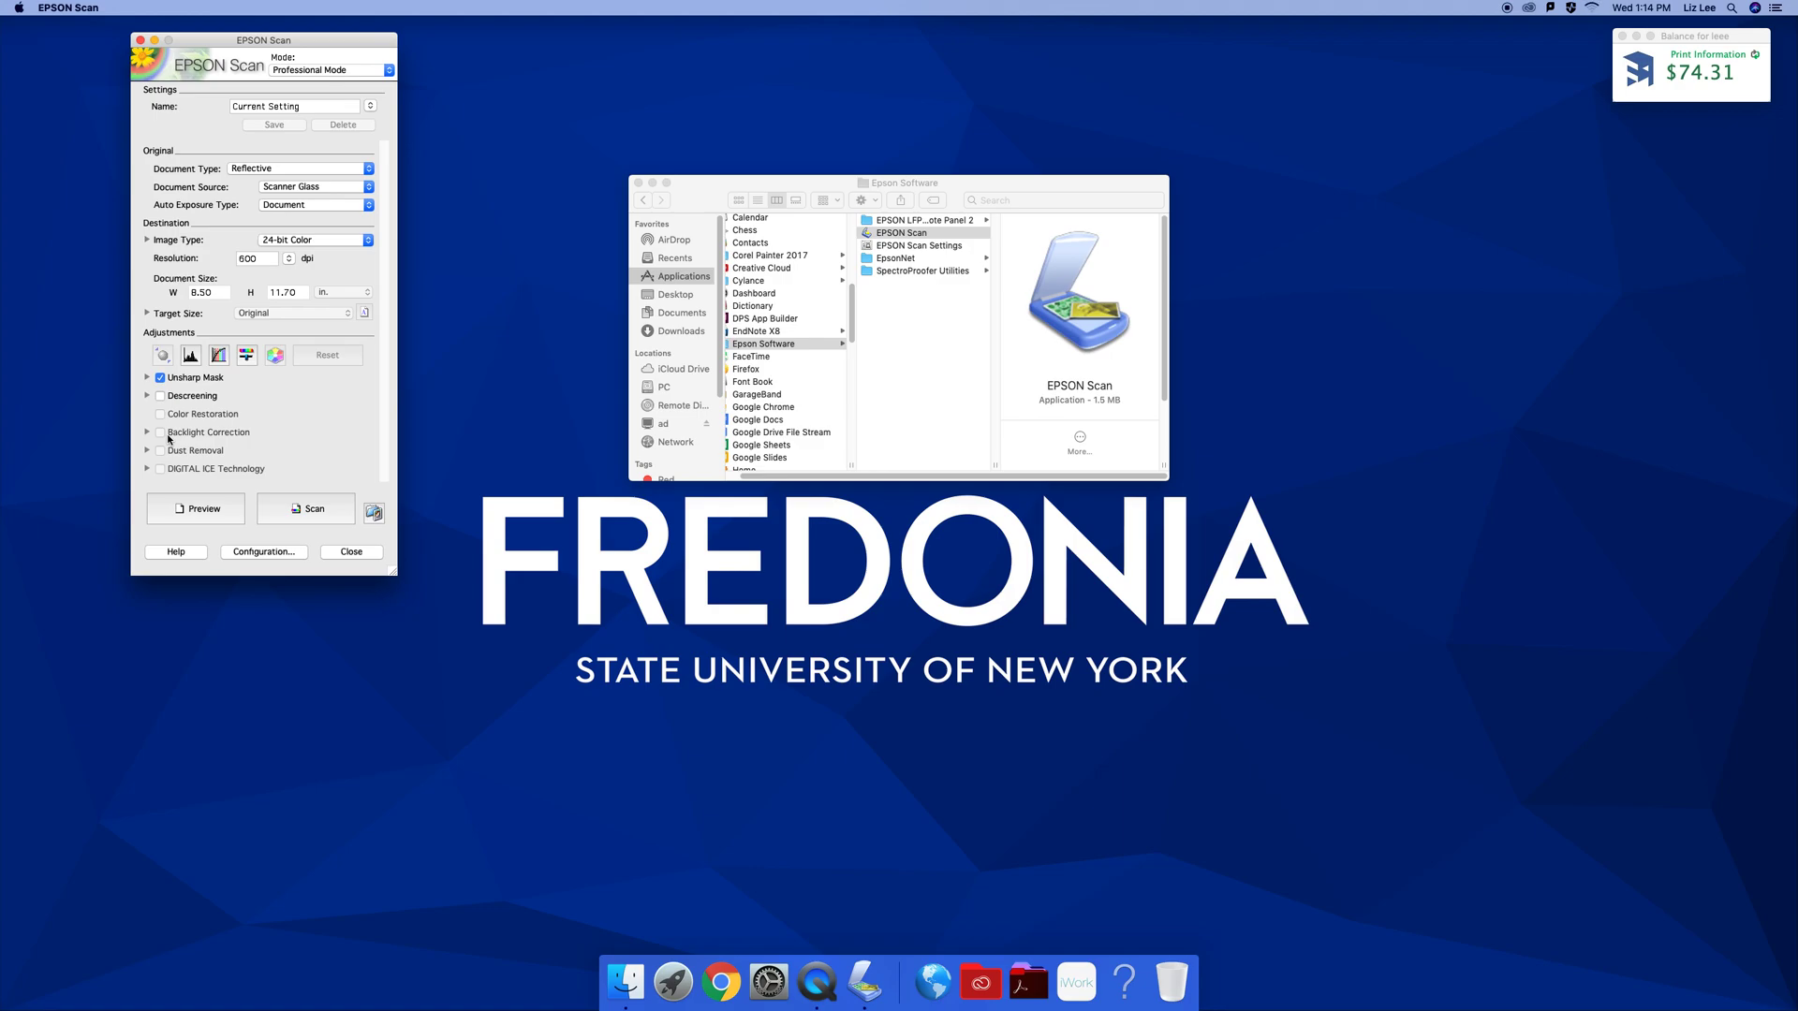
Set auto exposure to Photo and review Descreening, leaving the screen ruling on General
left_click(323, 205)
left_click(323, 194)
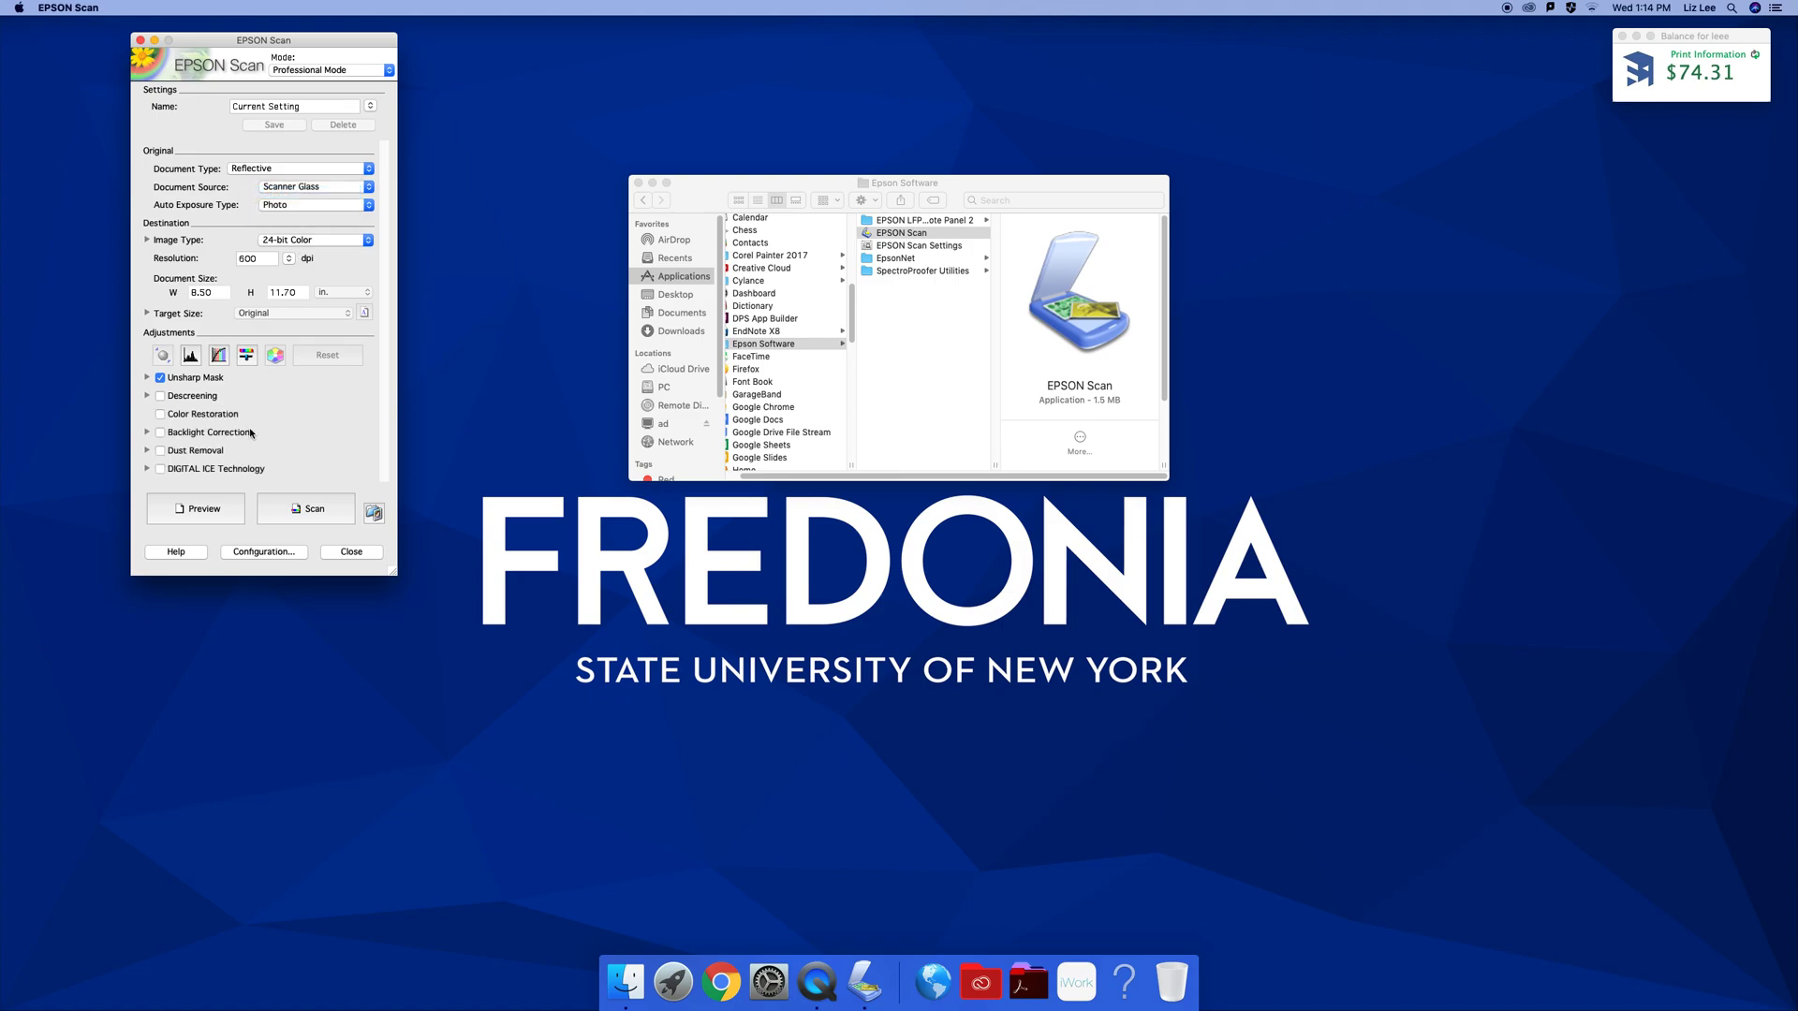
left_click(148, 396)
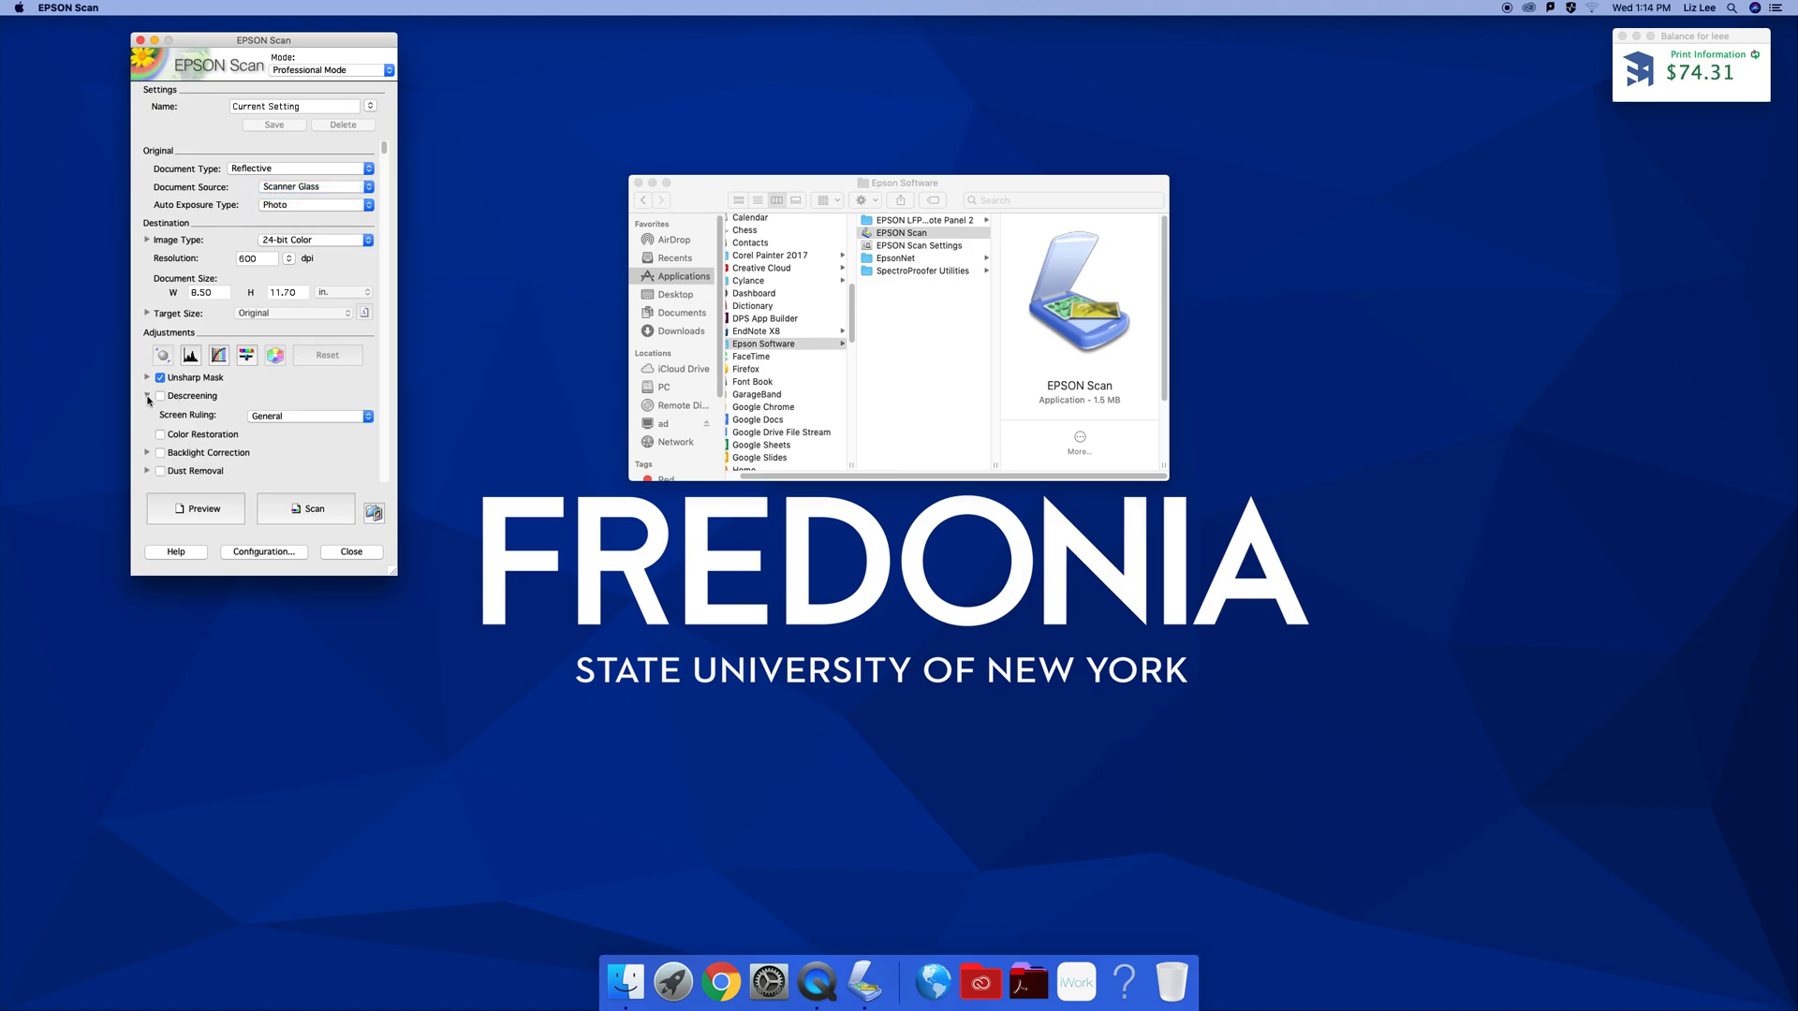
left_click(269, 415)
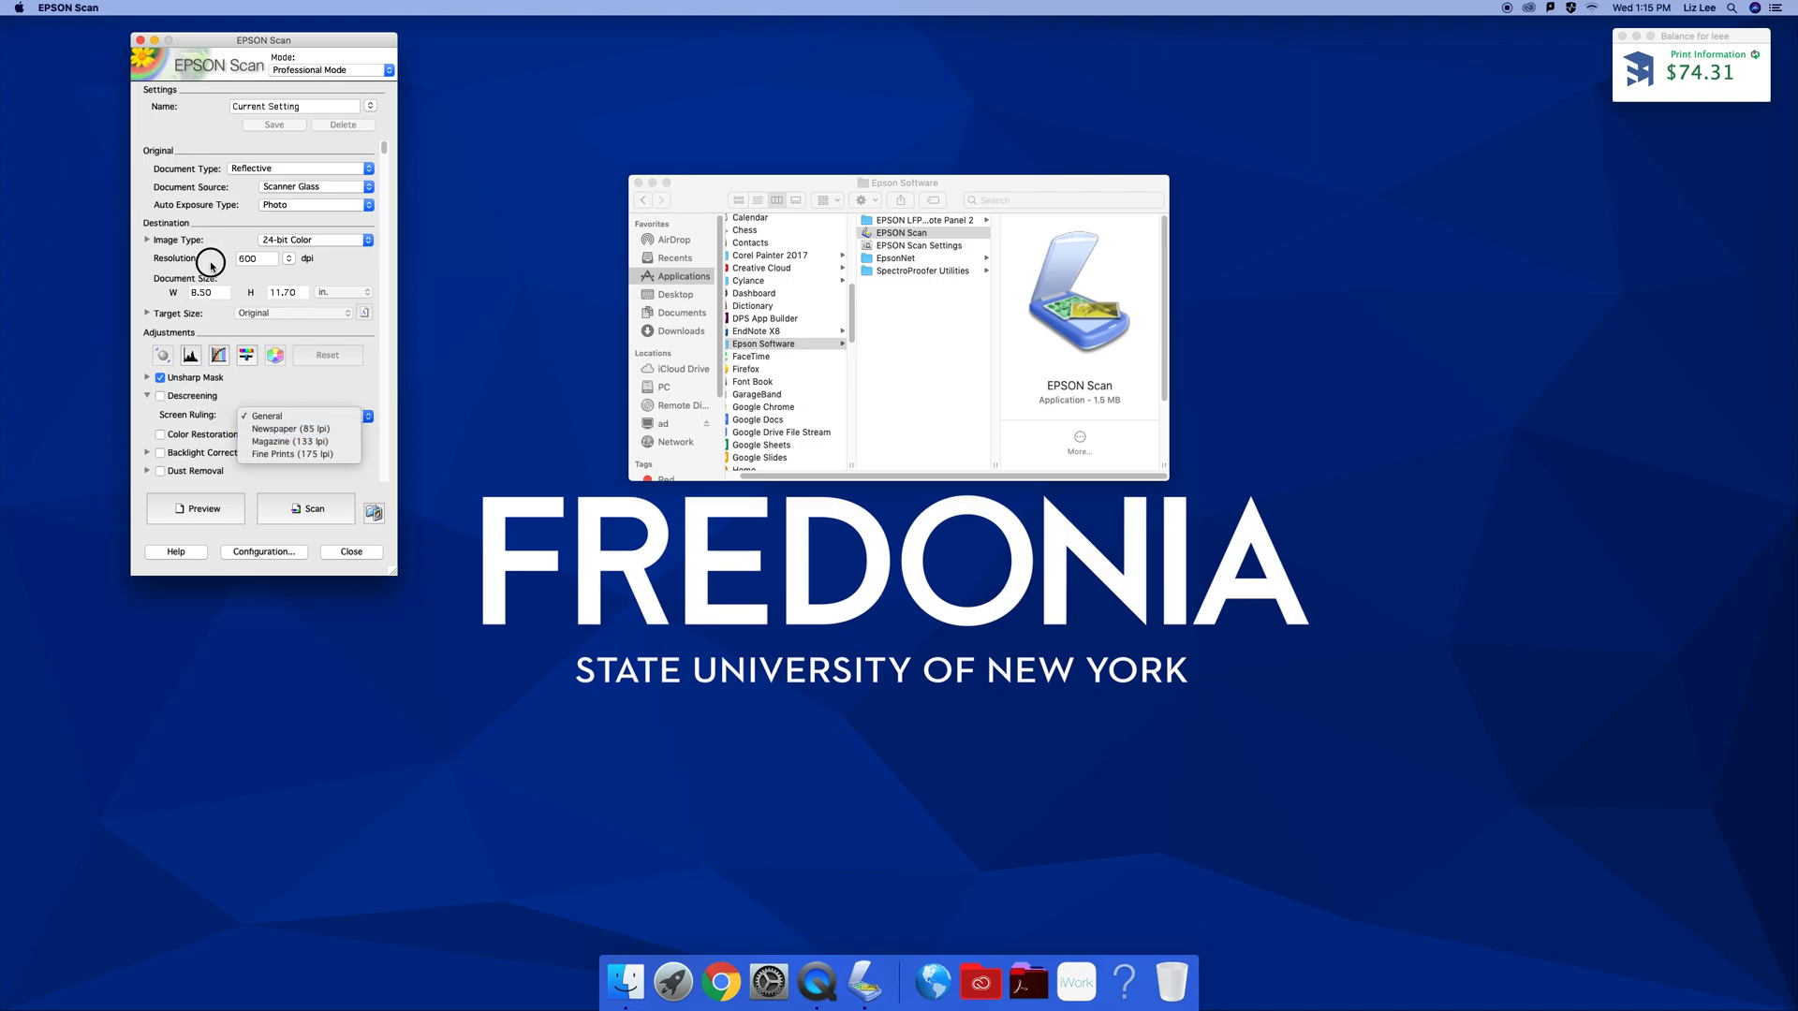
left_click(306, 261)
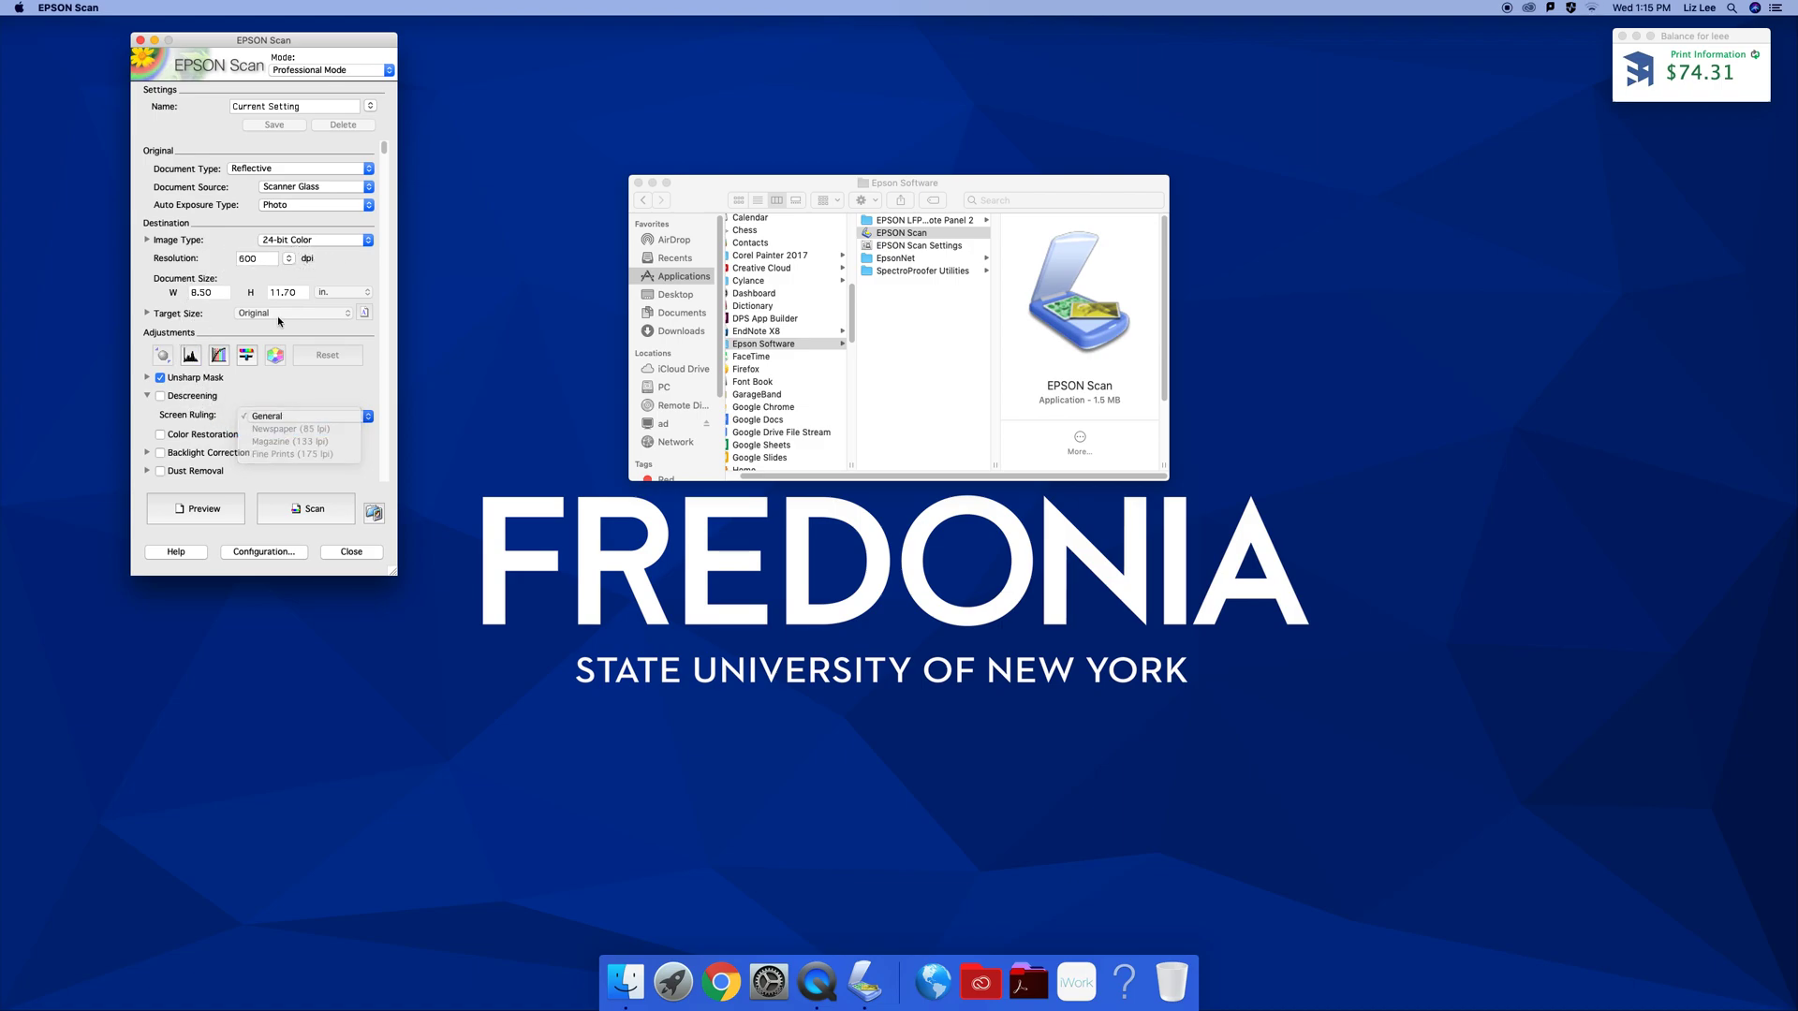
left_click(147, 395)
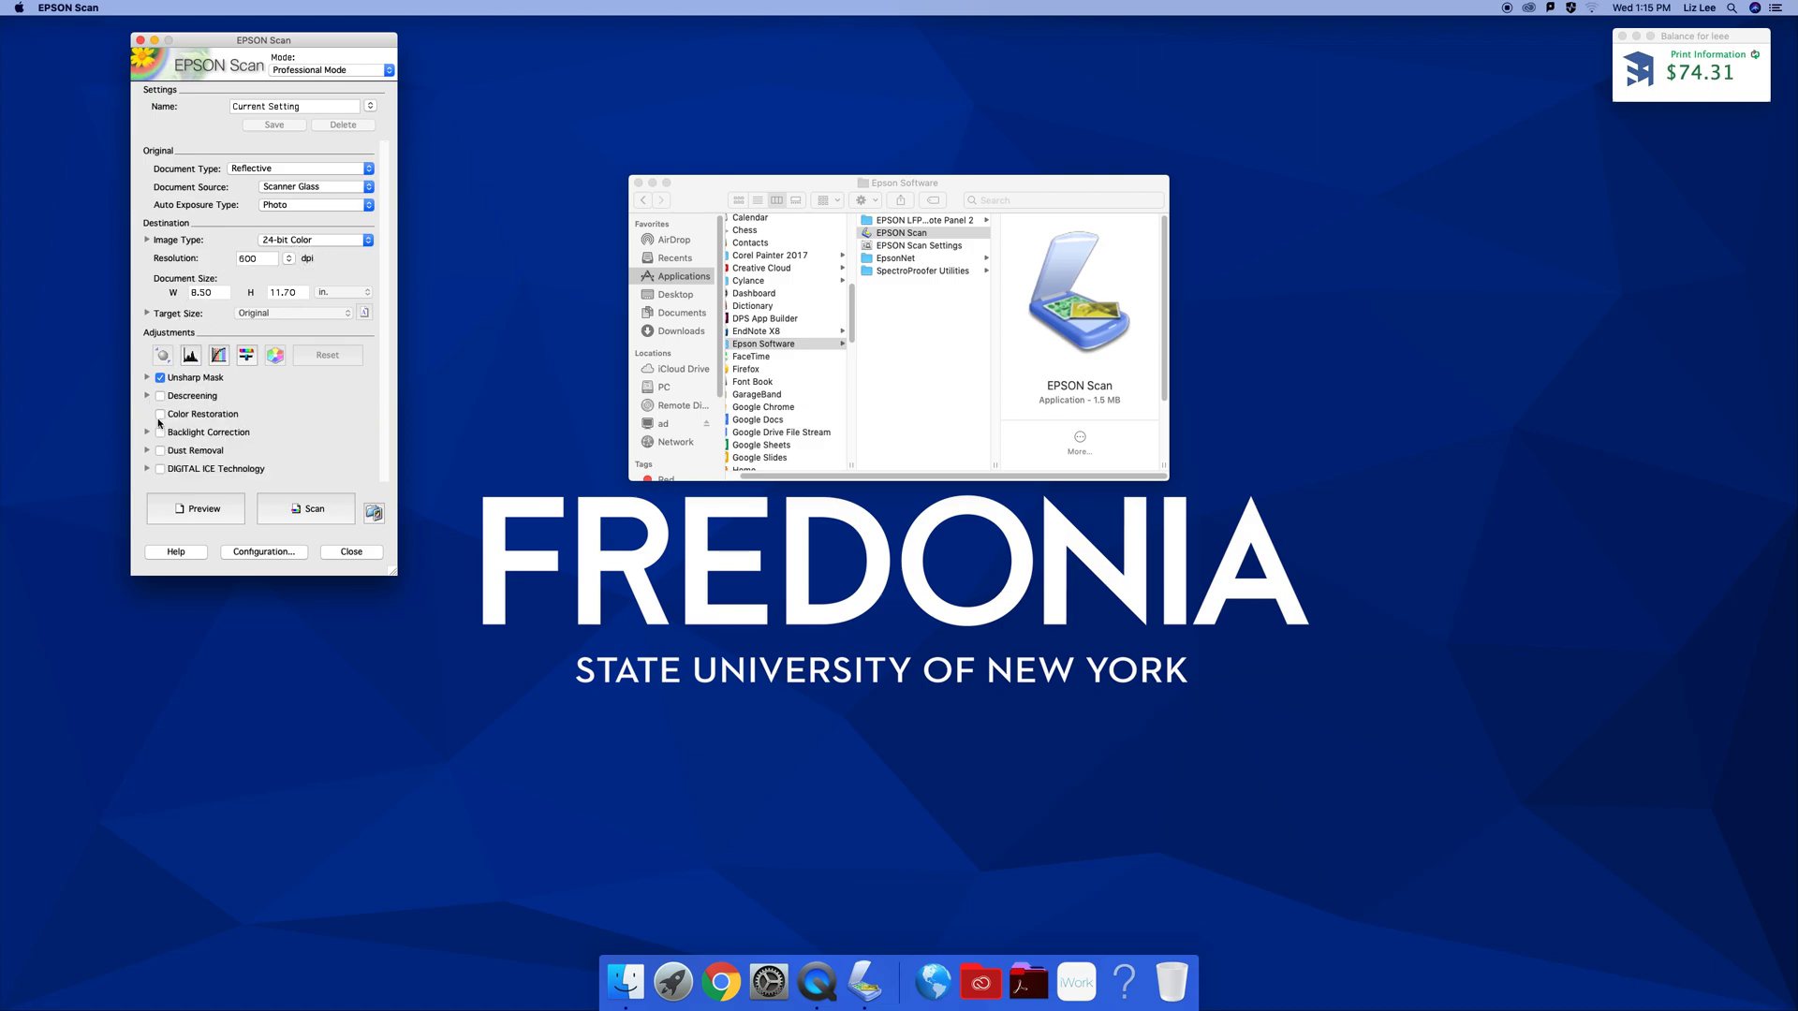
Inspect the Backlight Correction and DIGITAL ICE Technology level settings
left_click(147, 433)
left_click(147, 432)
left_click(147, 469)
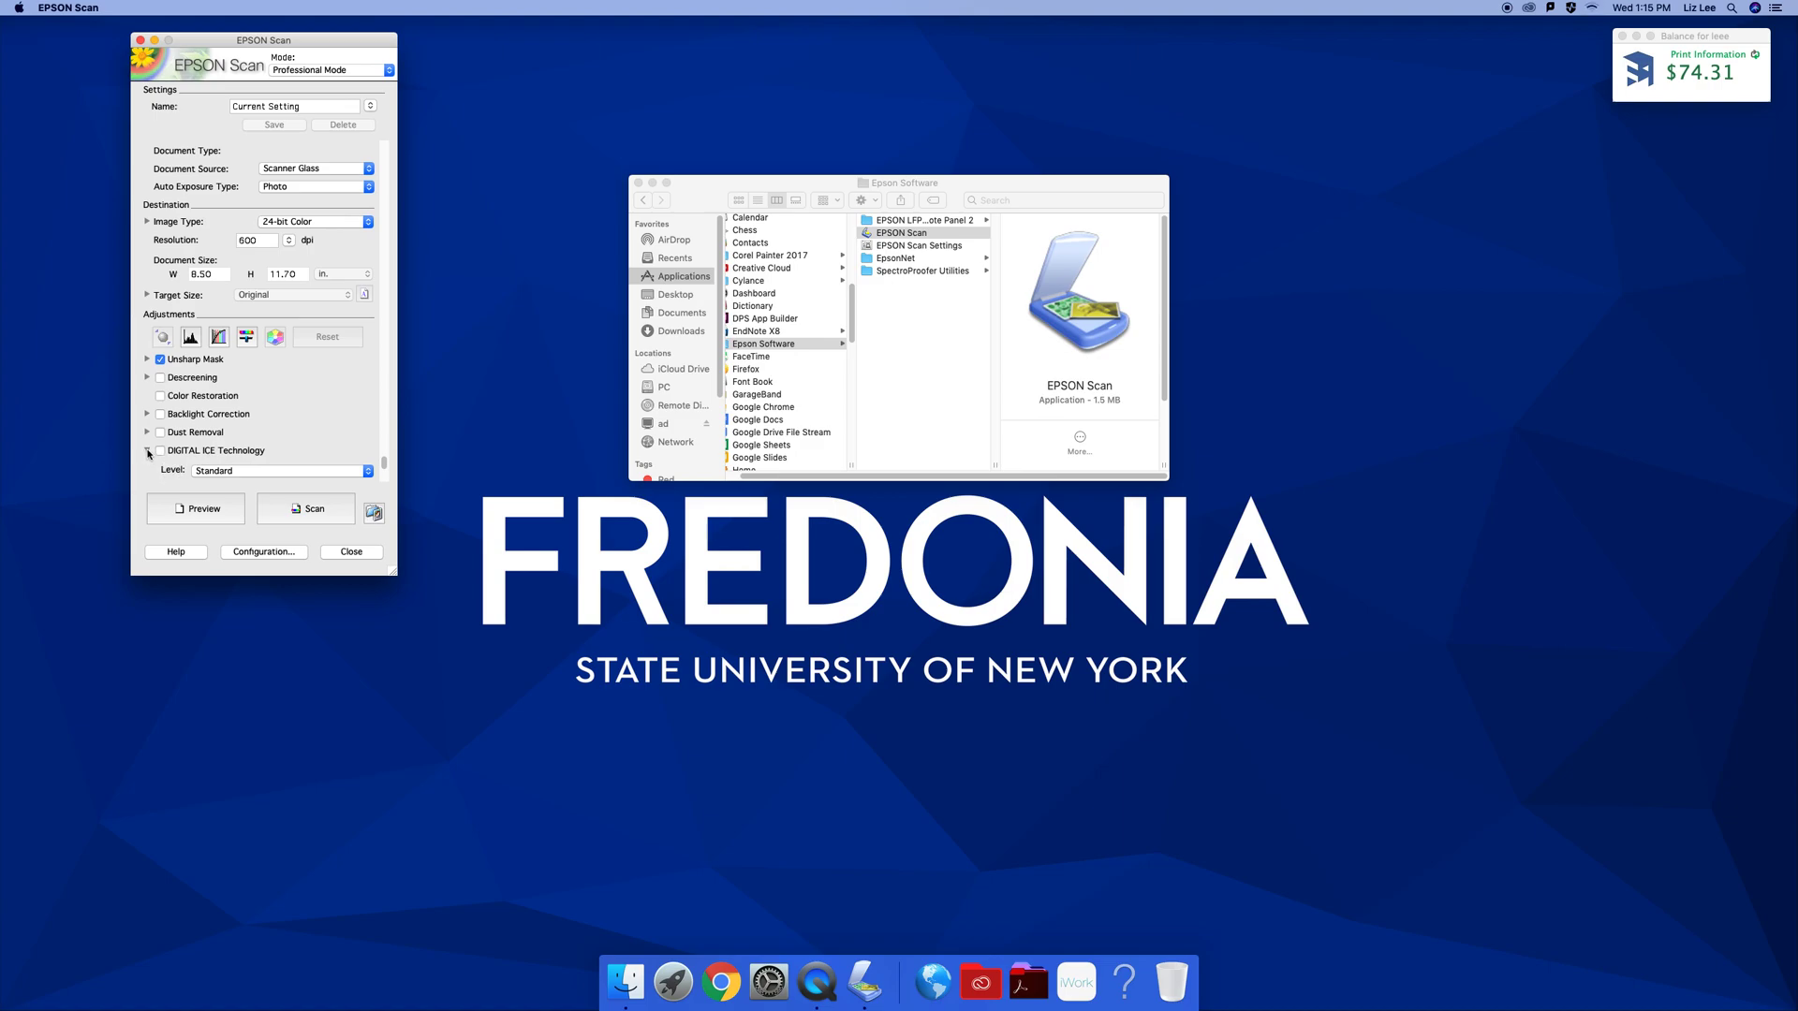
left_click(147, 451)
Try Document auto exposure, recheck the General screen ruling, then return to Photo
left_click(309, 204)
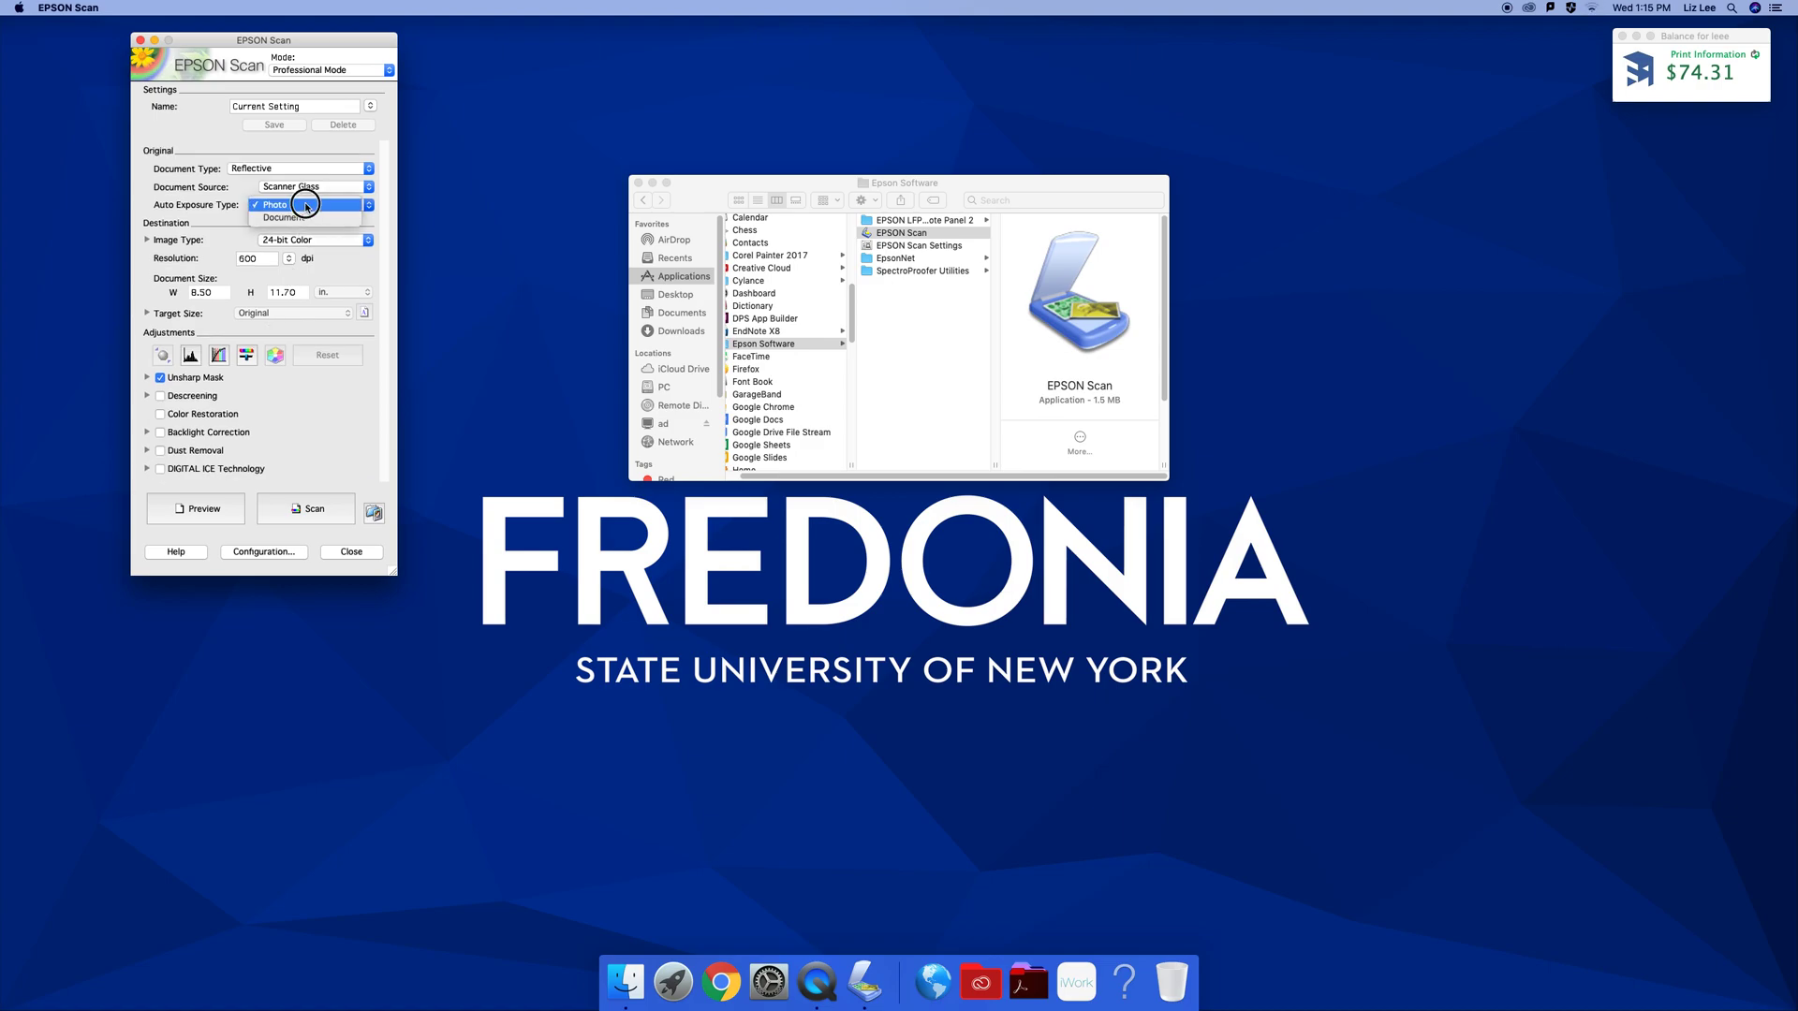
left_click(298, 187)
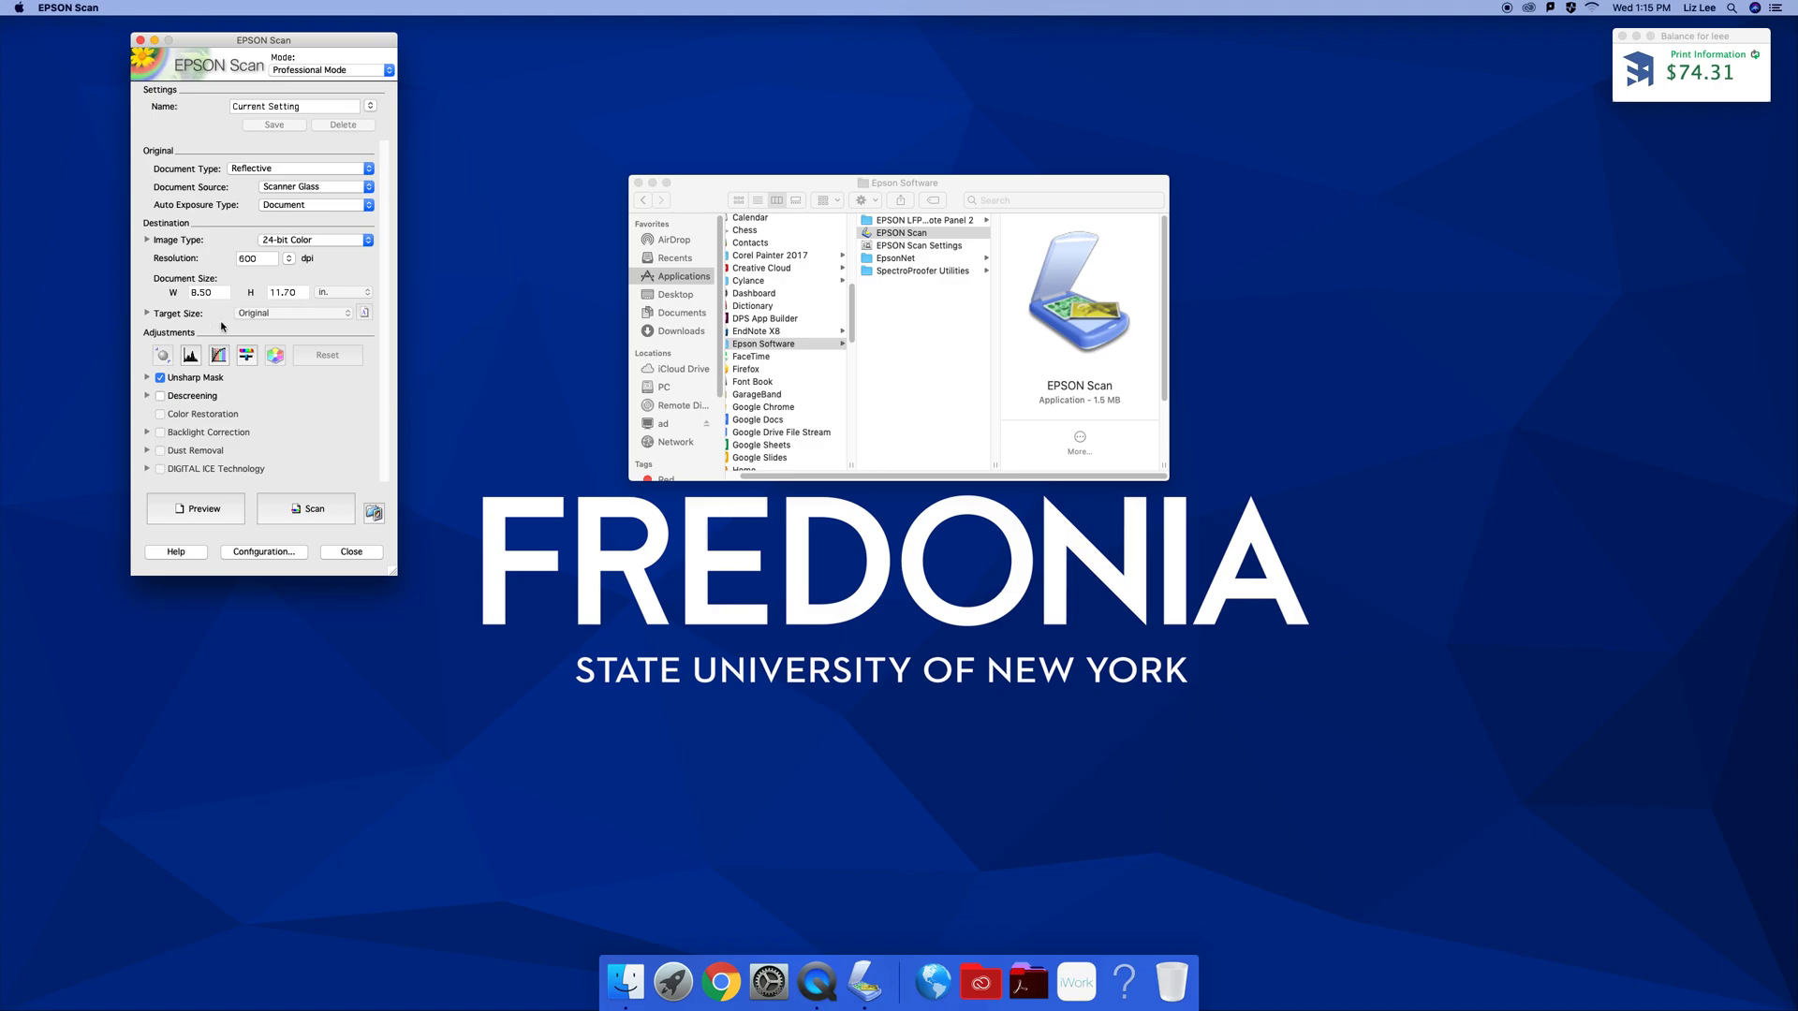
left_click(147, 395)
left_click(262, 417)
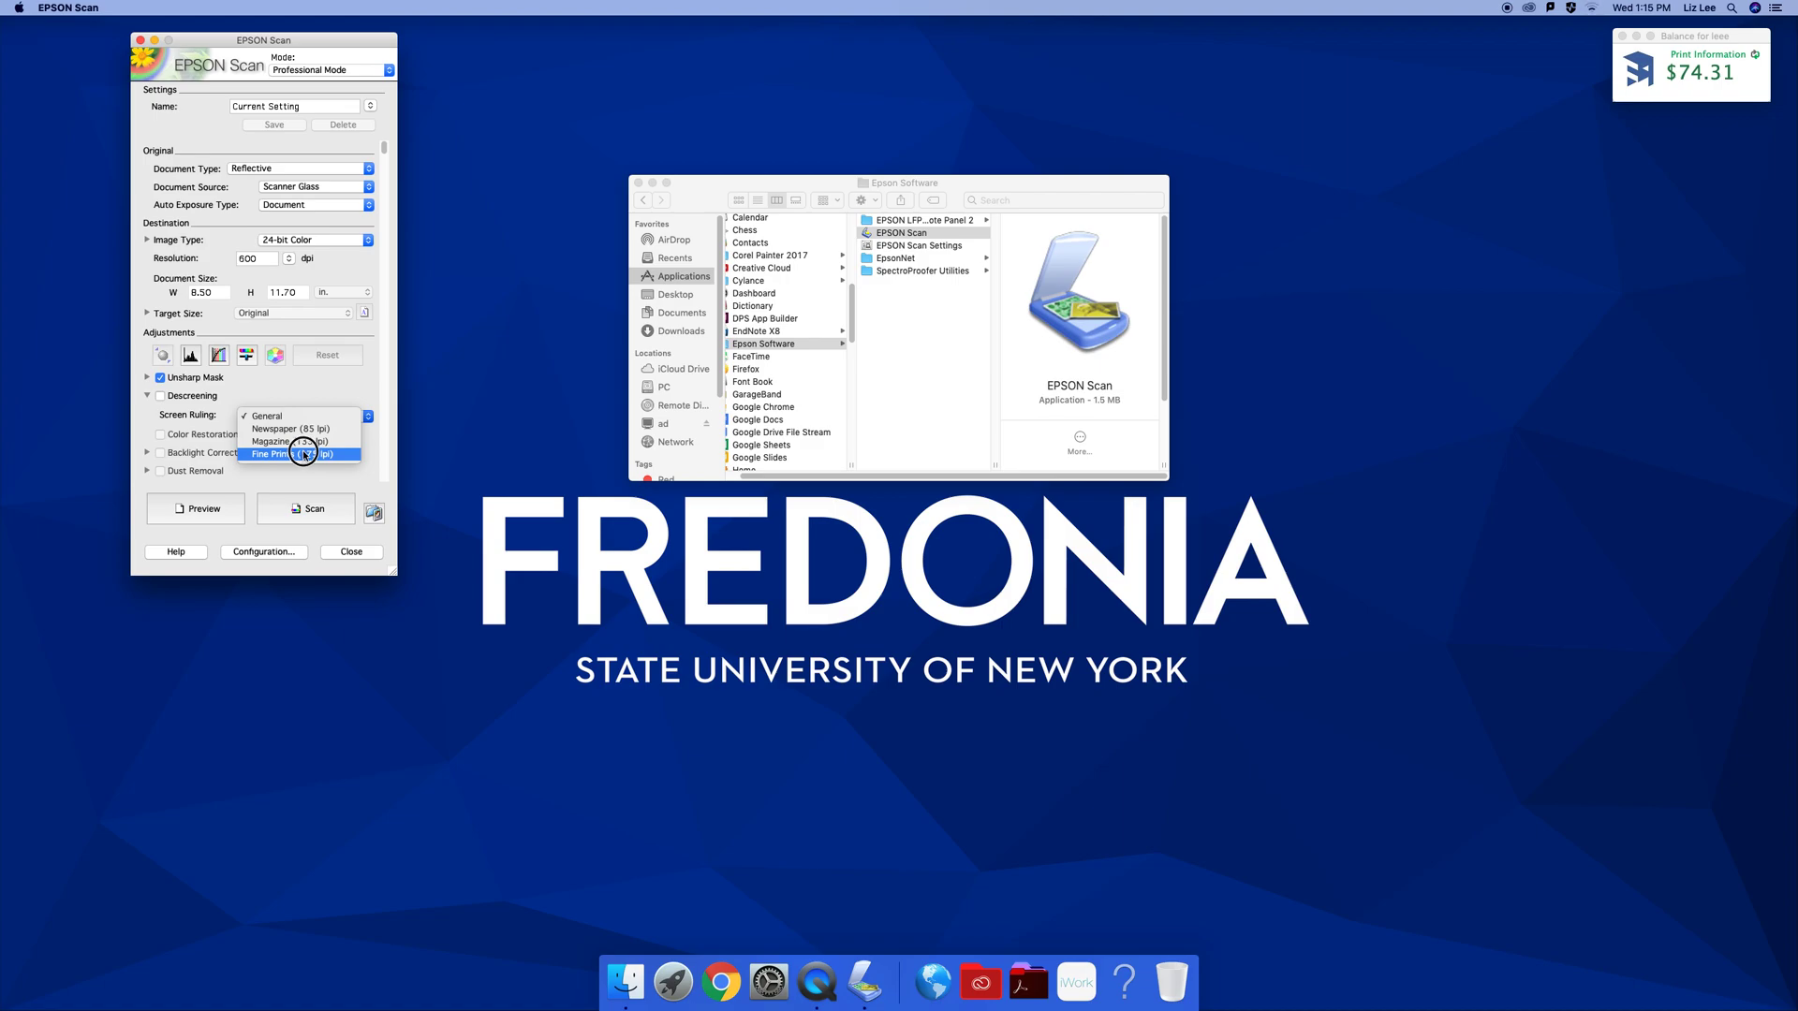
left_click(323, 391)
left_click(331, 206)
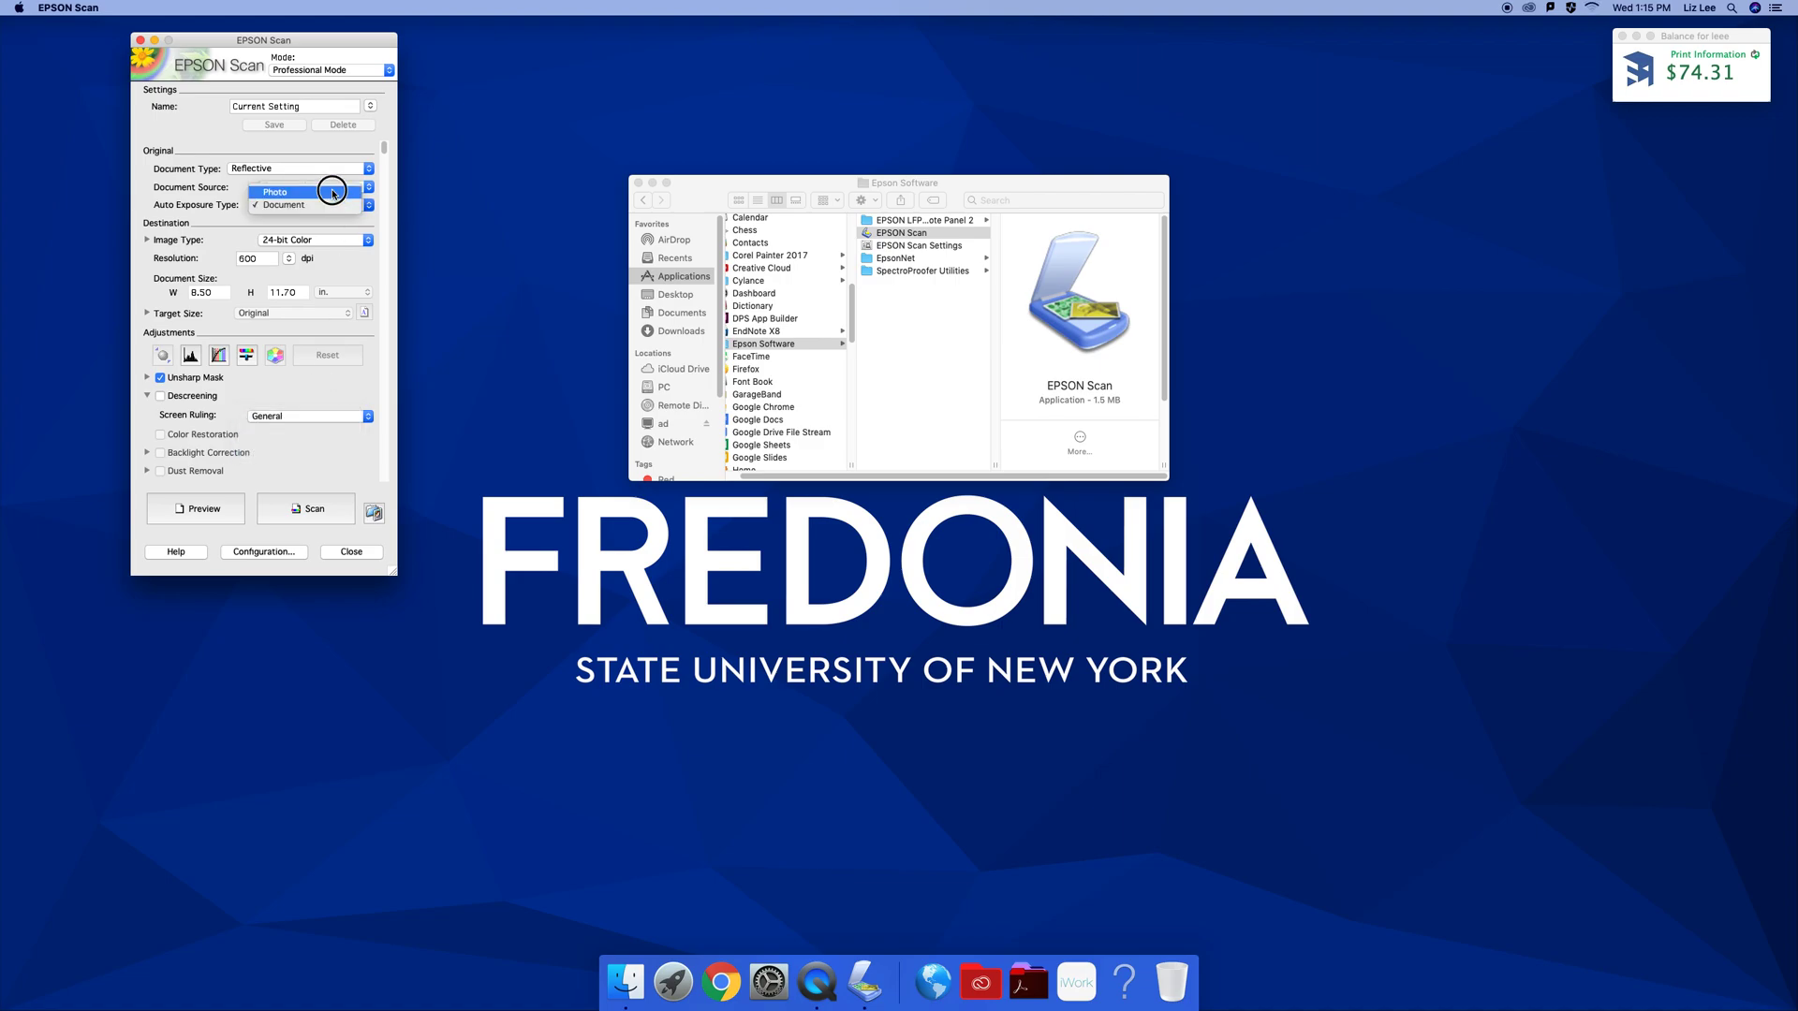
left_click(326, 186)
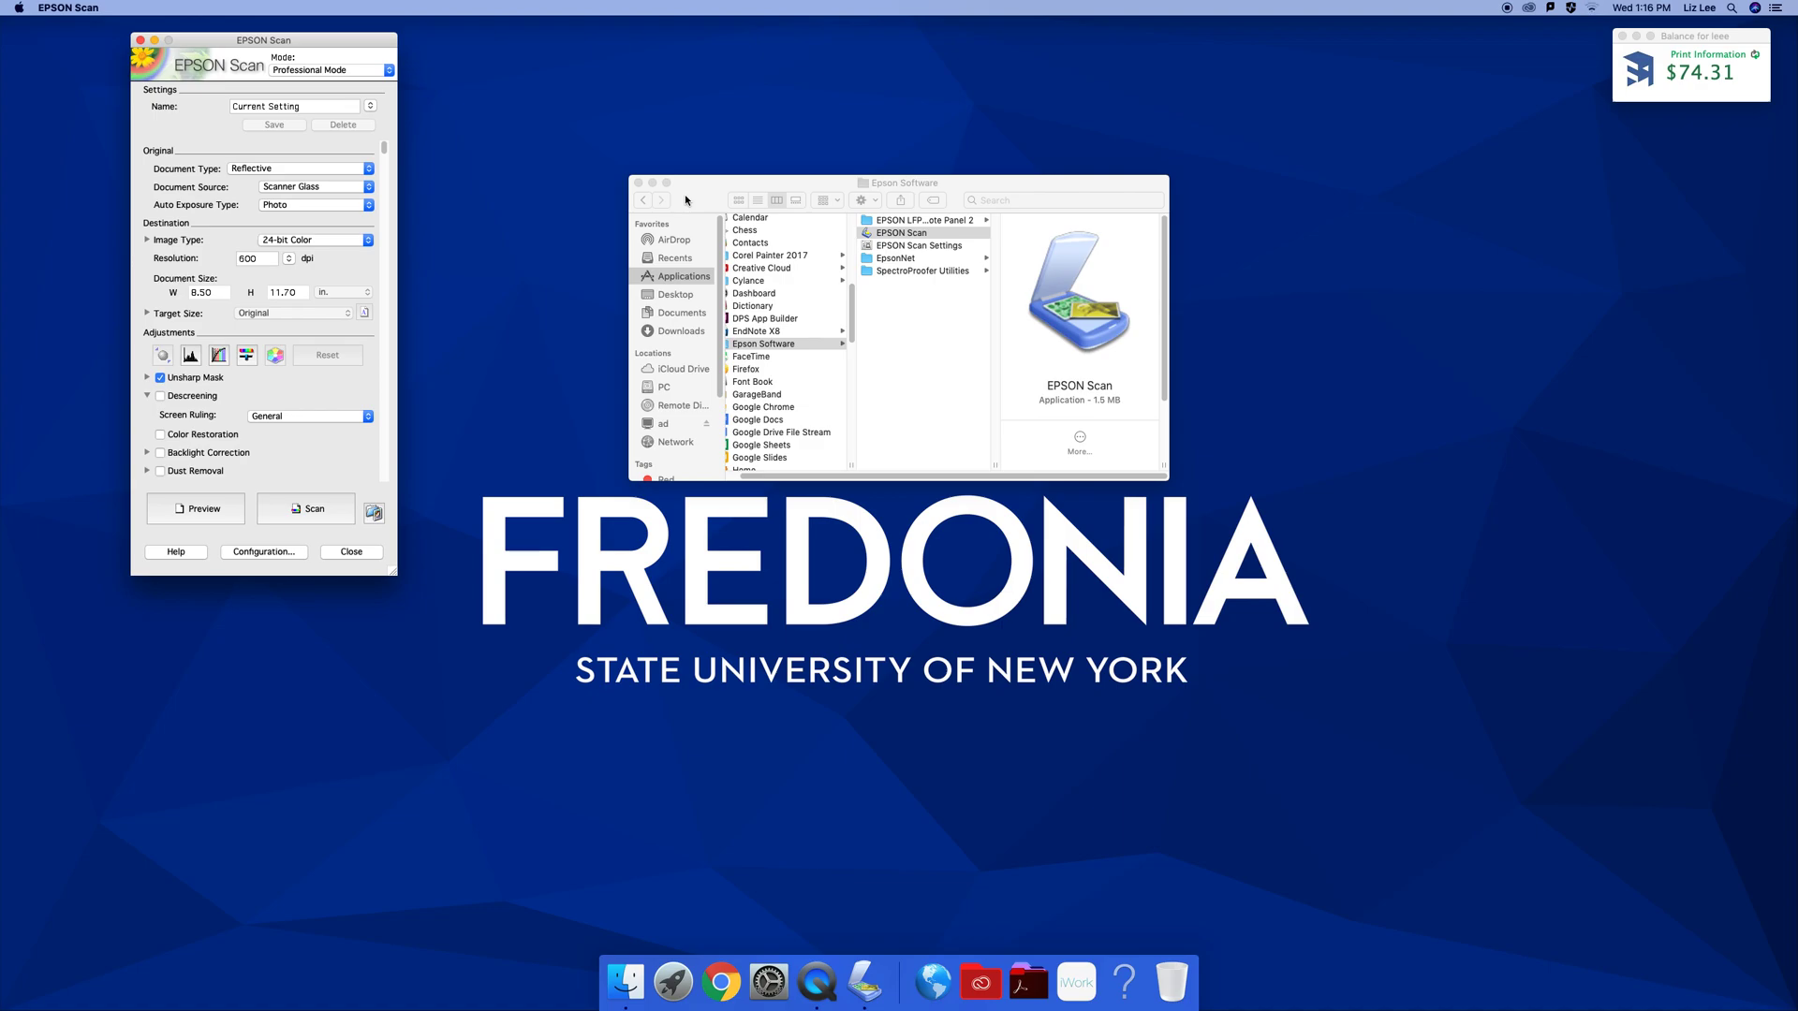
Preview the scan and frame a 5.08 × 6.99 in area around the boy's photo
left_click(196, 508)
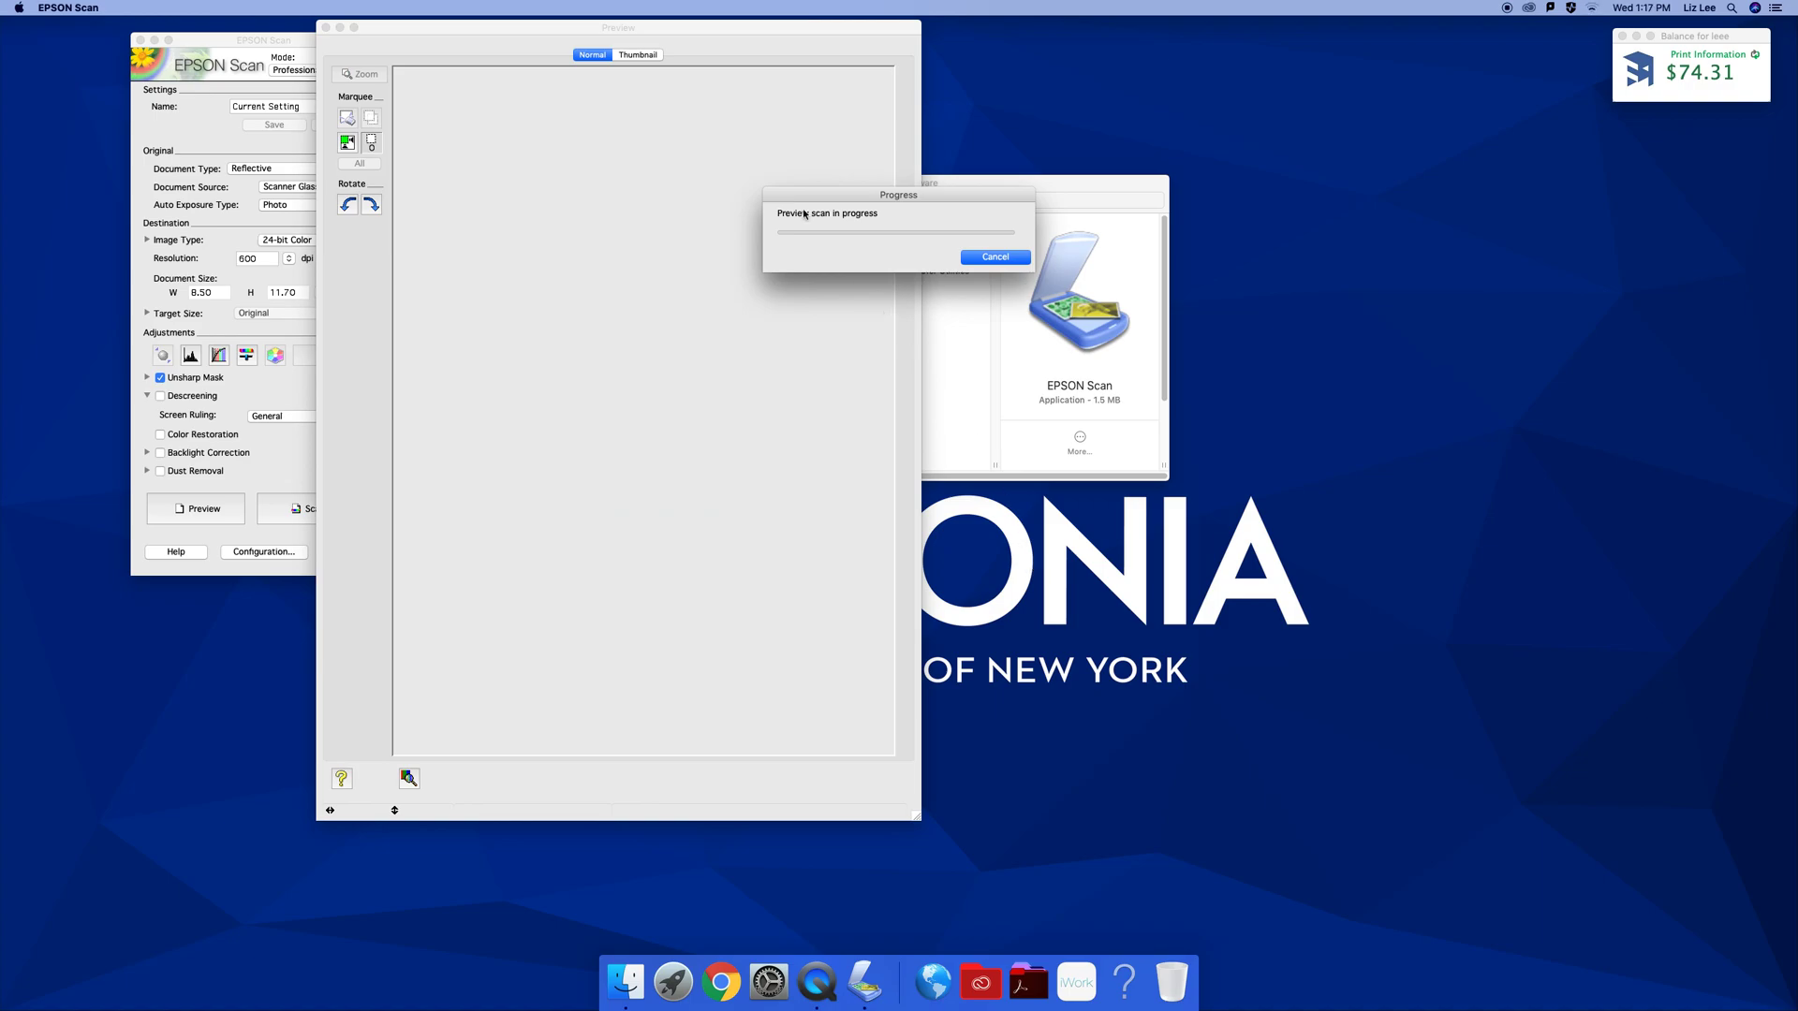
left_click(685, 26)
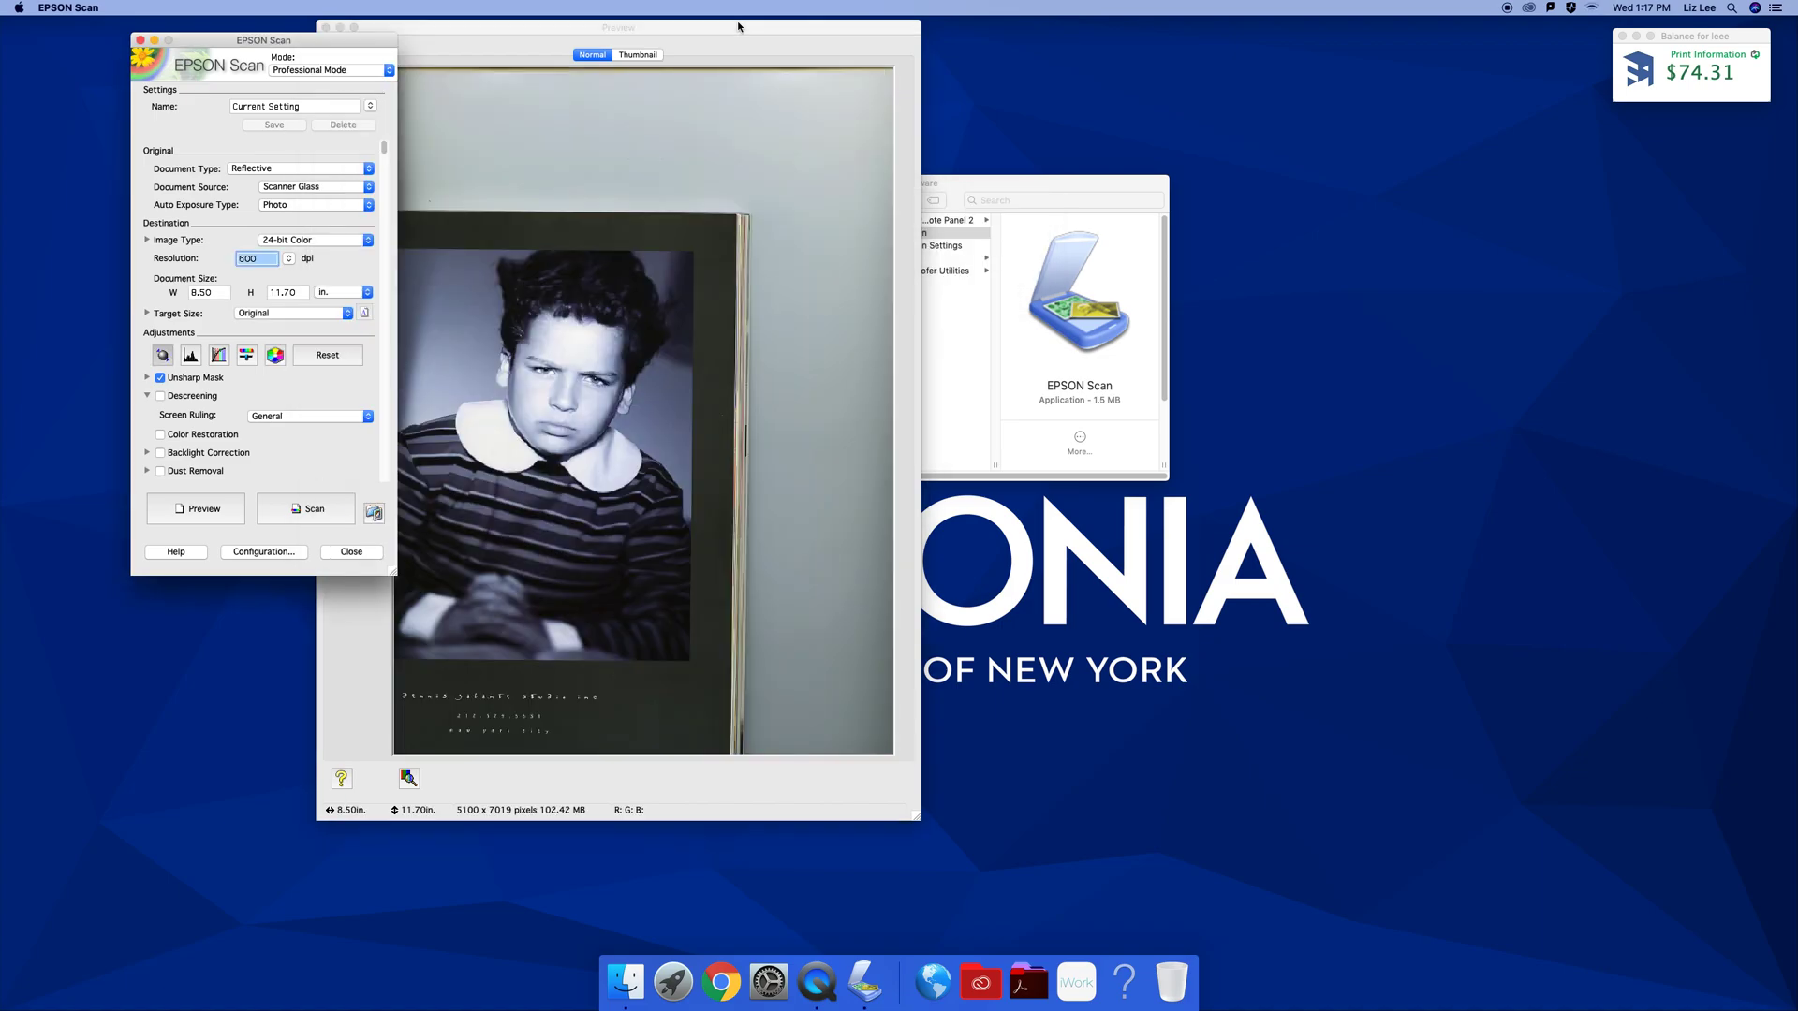
left_click_drag(712, 28, 842, 26)
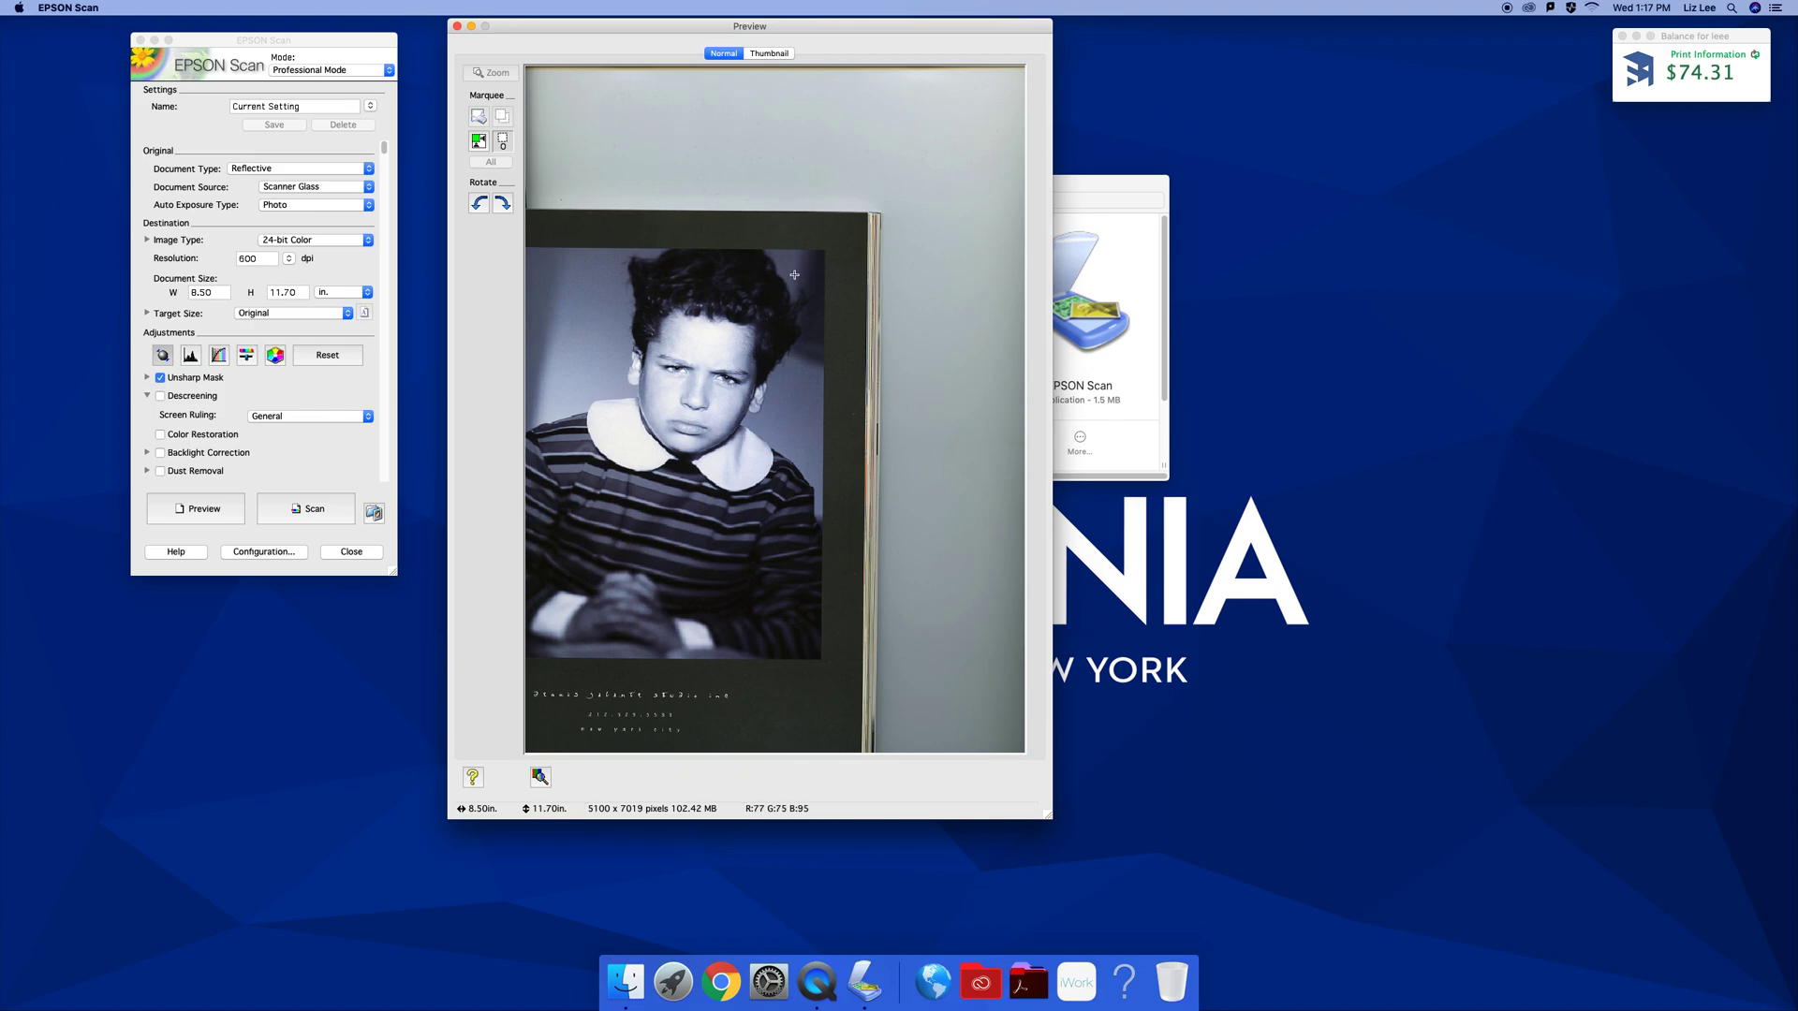
mouse_move(823, 249)
left_mouse_down()
mouse_move(633, 560)
mouse_move(545, 665)
mouse_move(523, 659)
left_mouse_up()
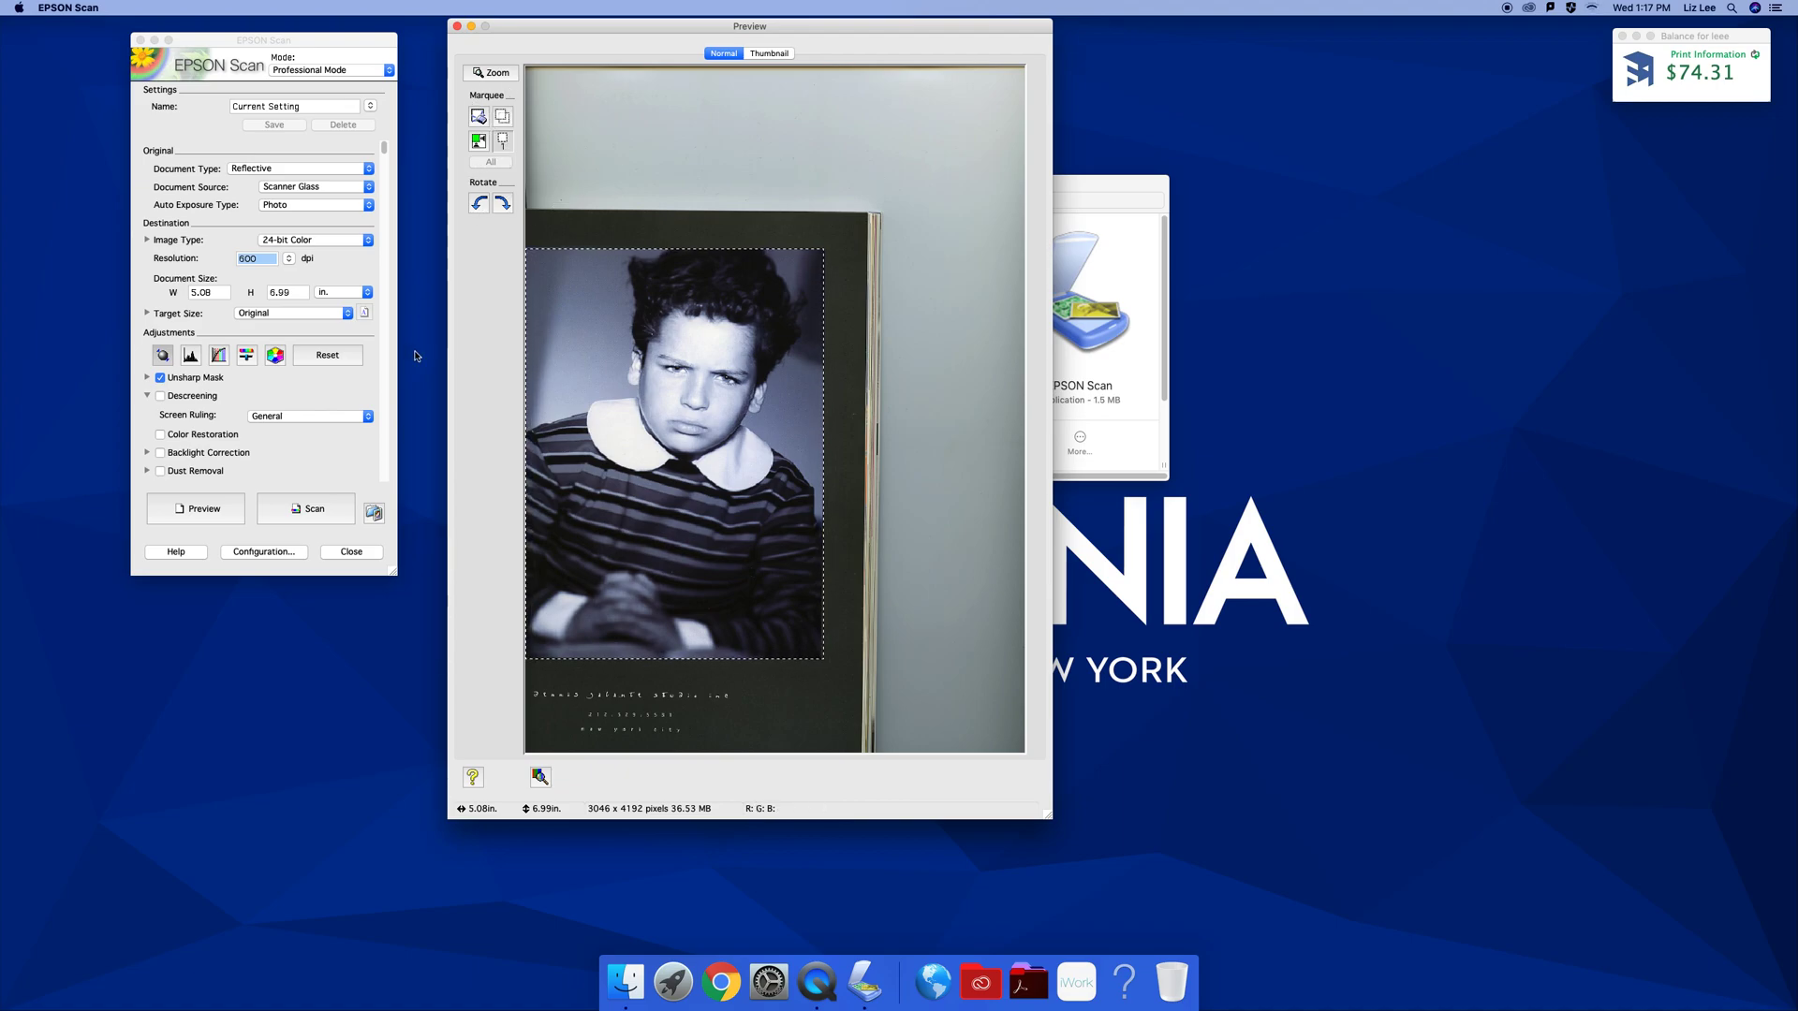
Start the scan and browse for a custom save folder in File Save Settings
left_click(315, 509)
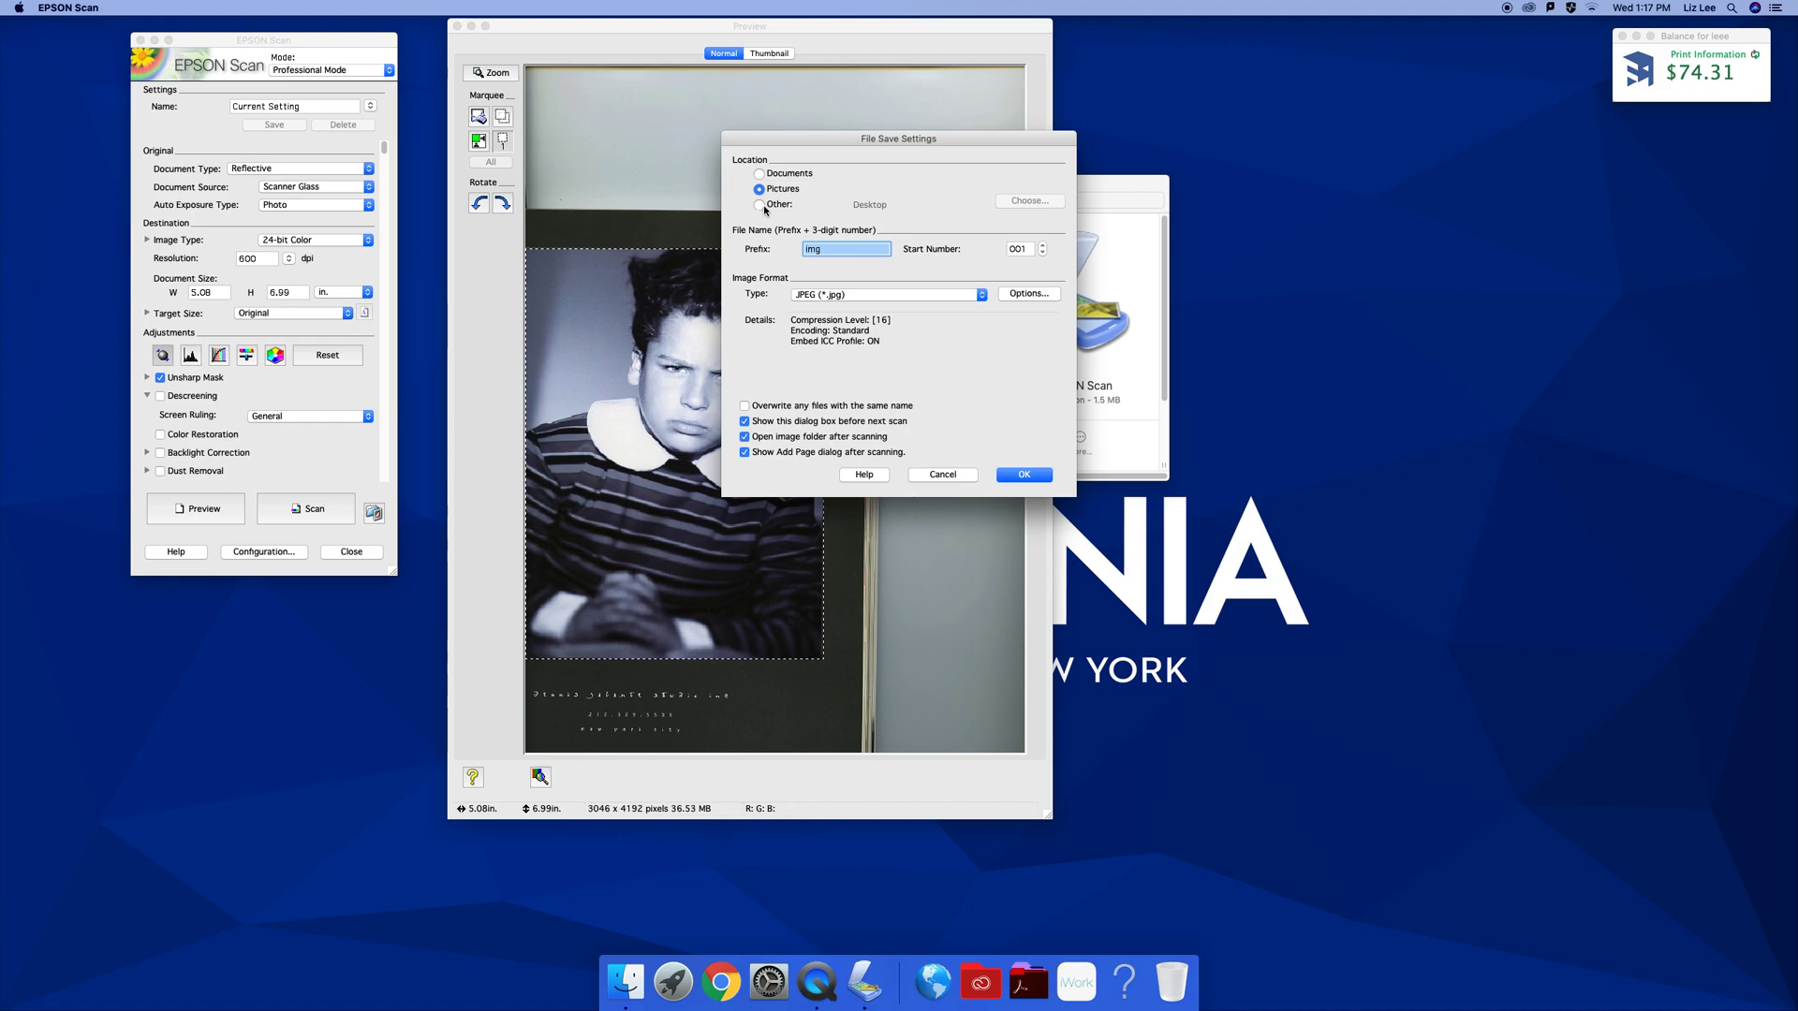
left_click(777, 205)
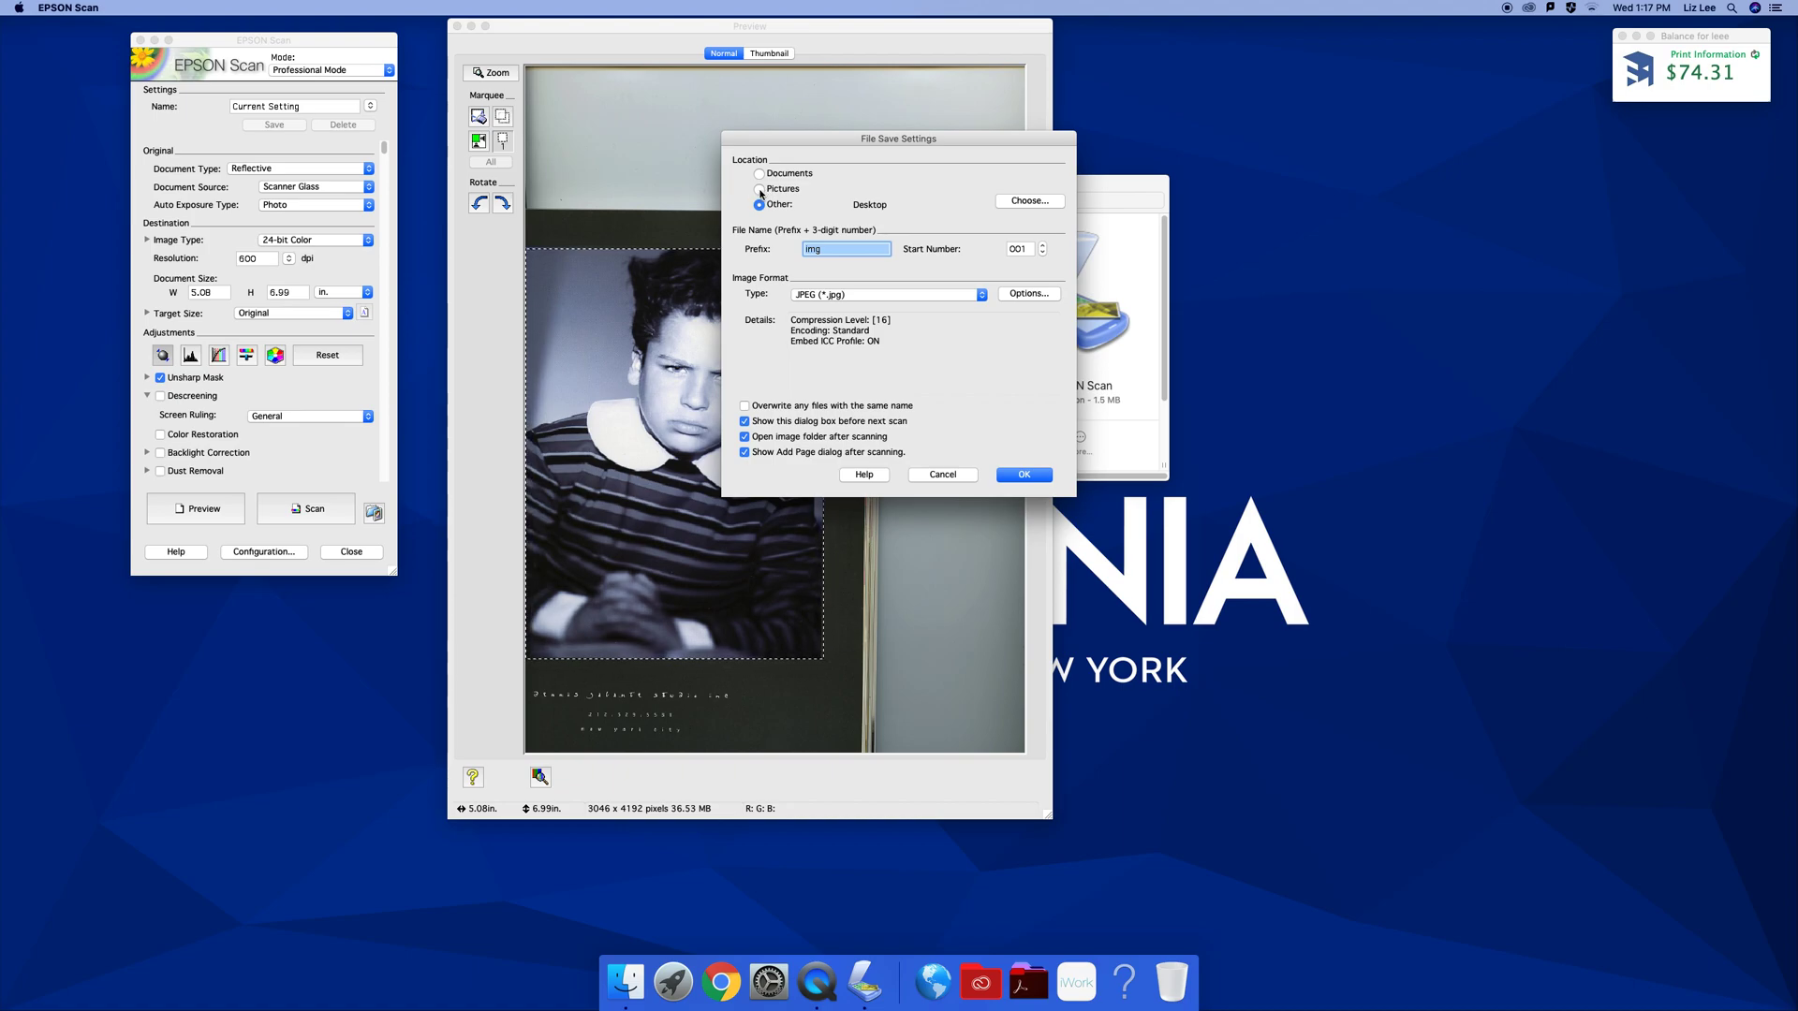
left_click(1092, 184)
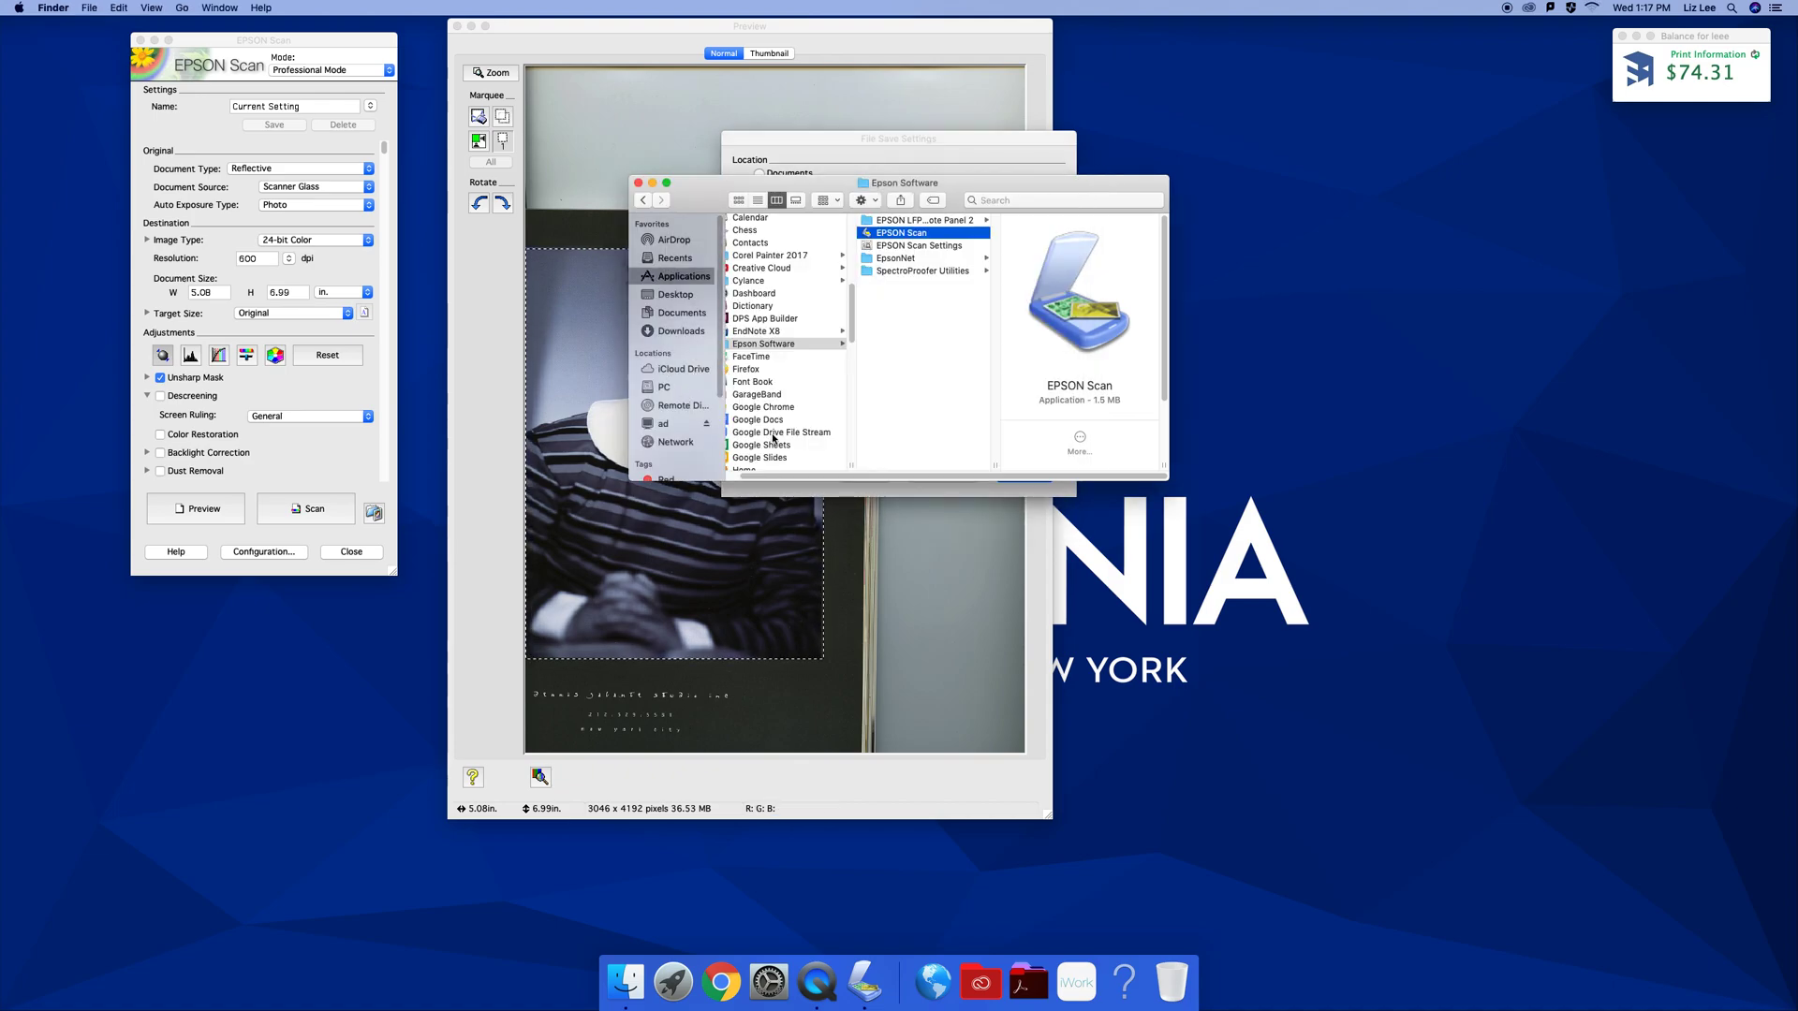
left_click_drag(783, 476, 699, 476)
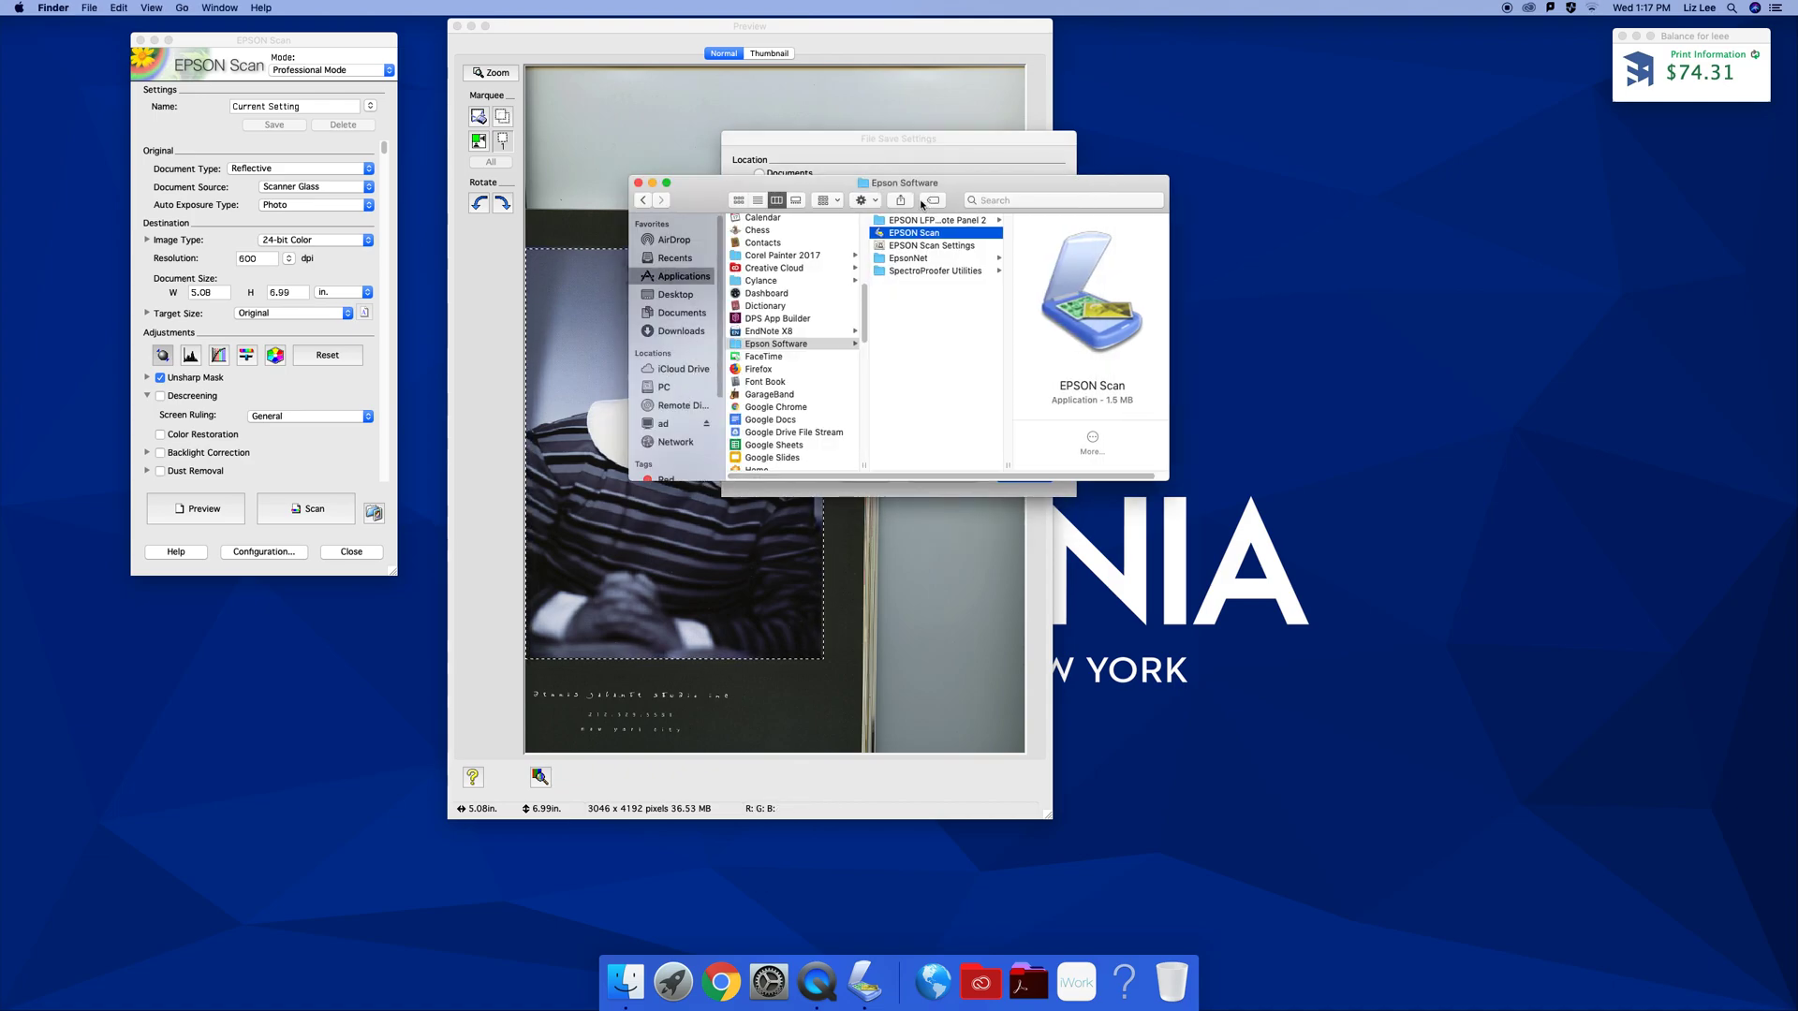
left_click(867, 201)
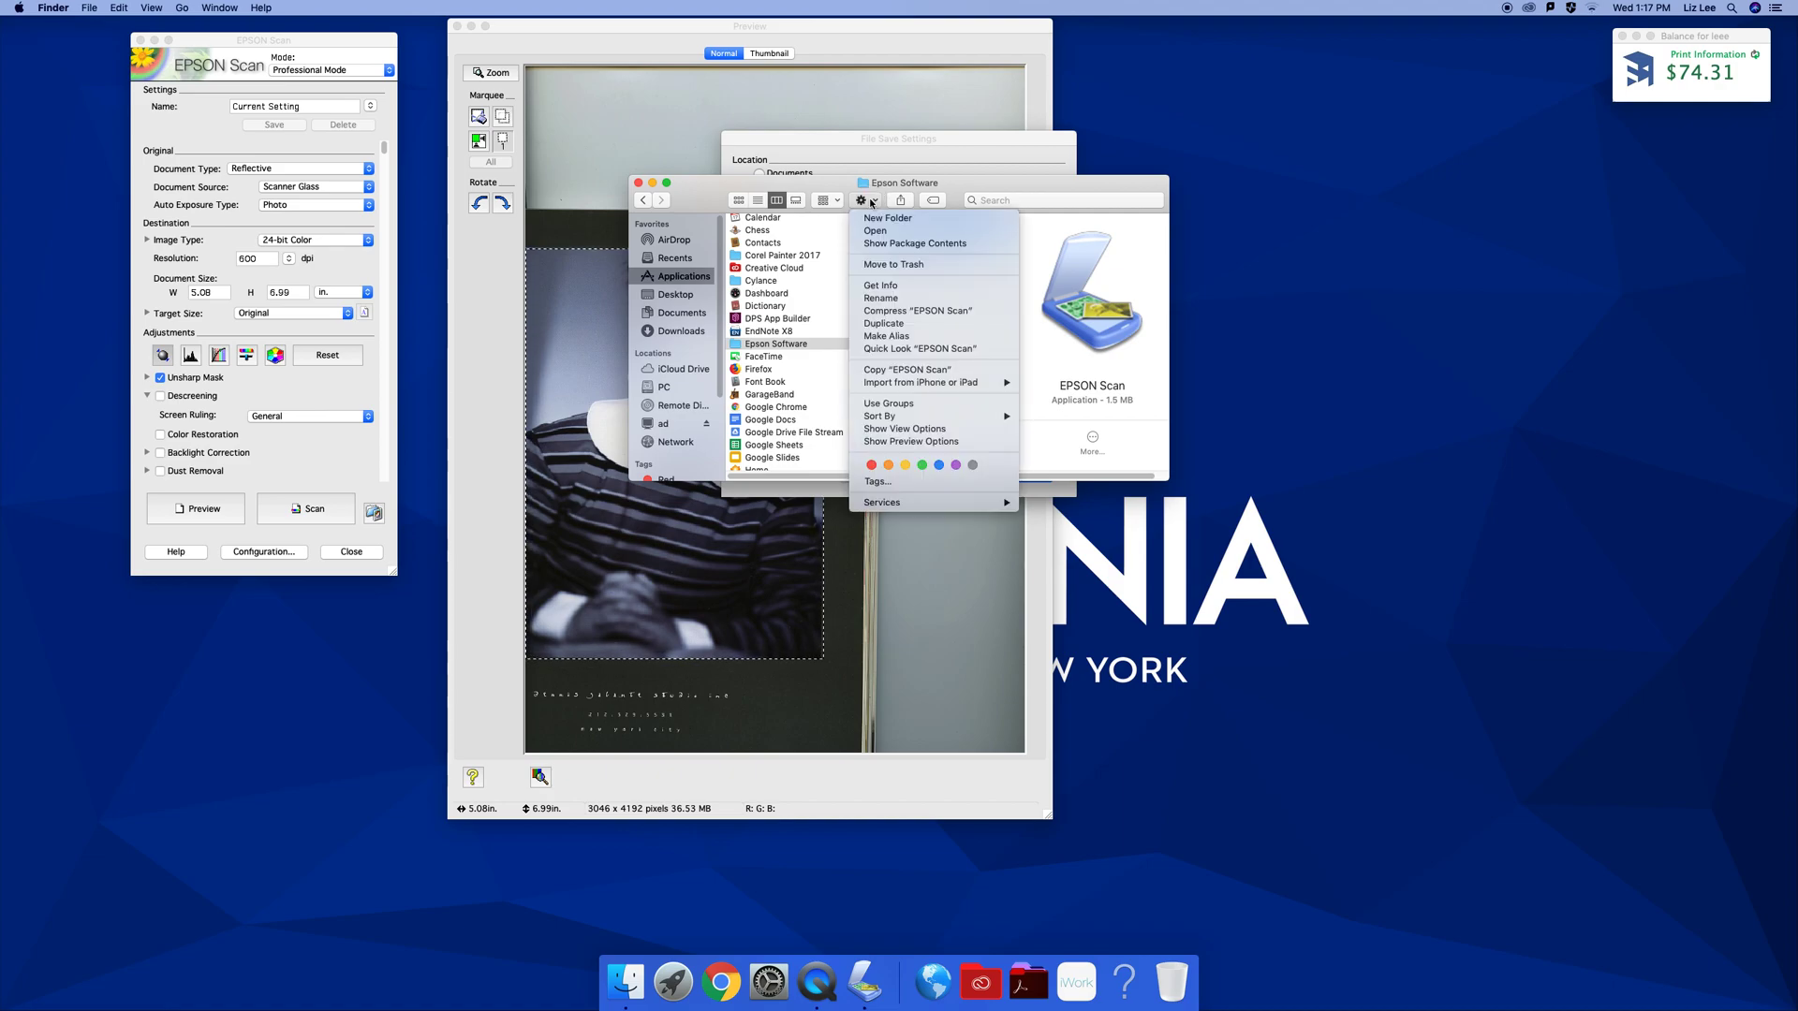
left_click(220, 7)
Browse to Home > Pictures, close the folder browser, and list the image formats
left_click(181, 8)
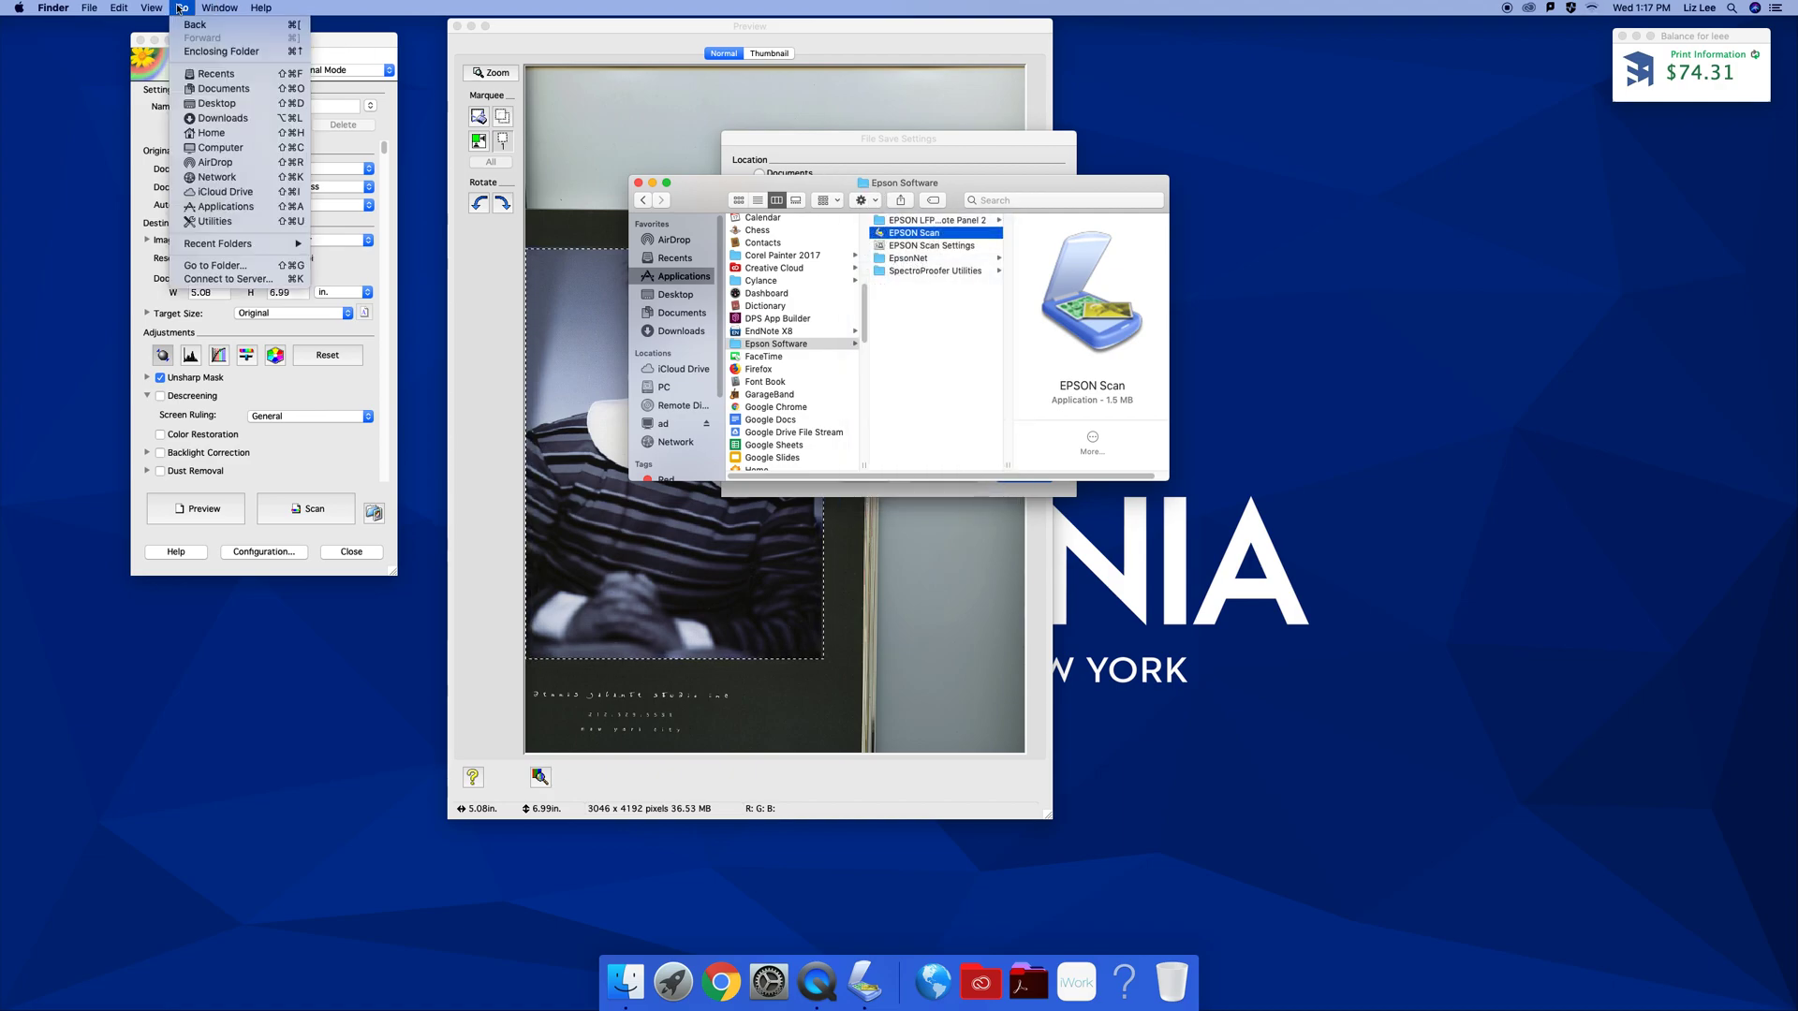
left_click(213, 132)
left_click(1085, 283)
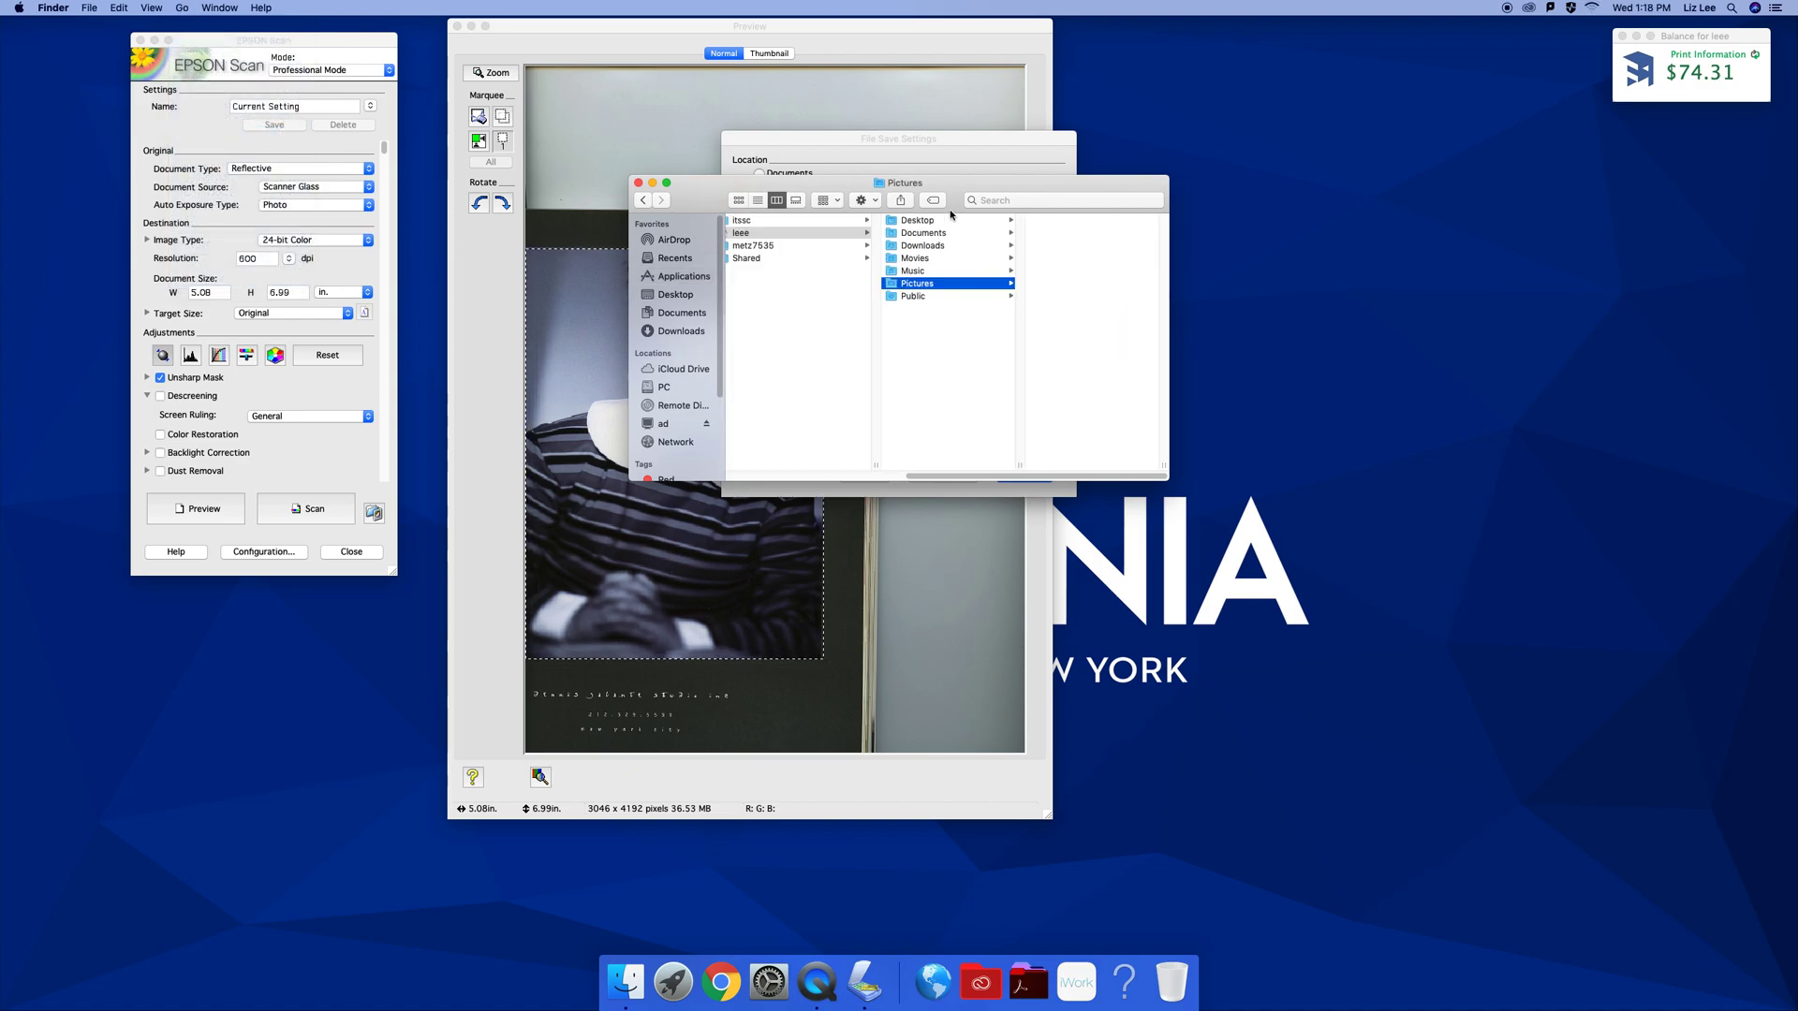
left_click(639, 184)
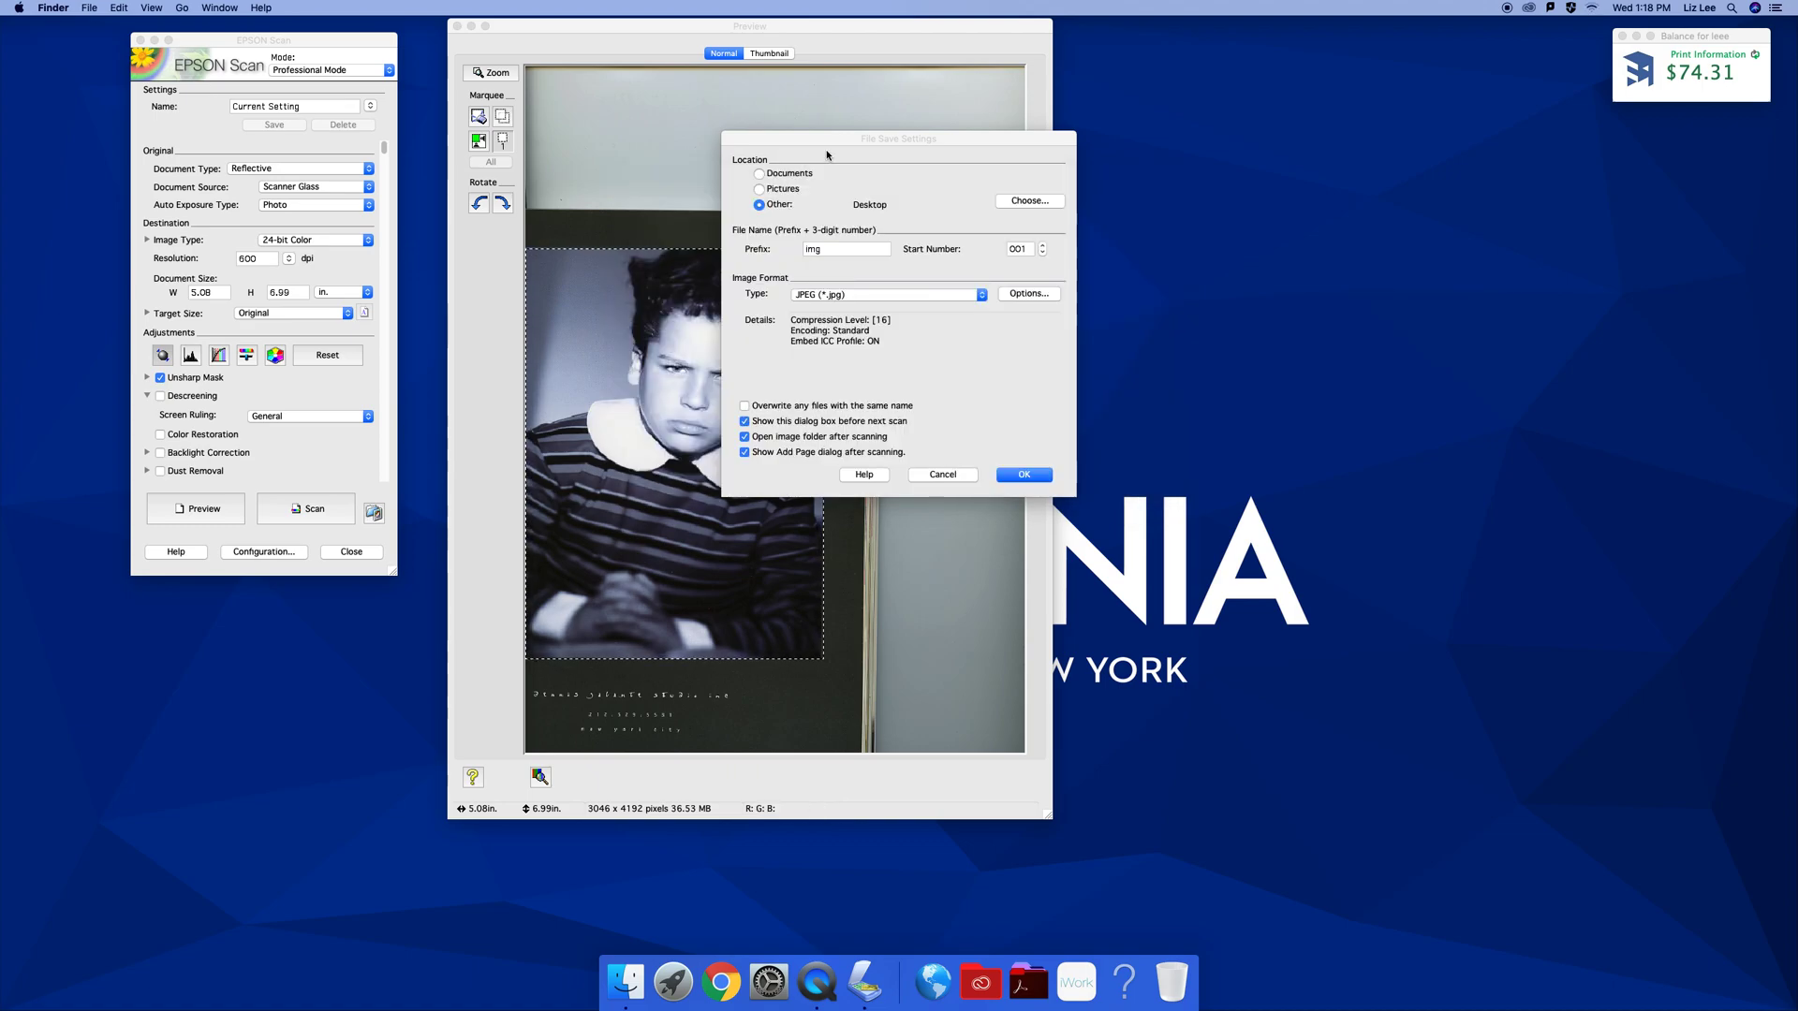
left_click(841, 298)
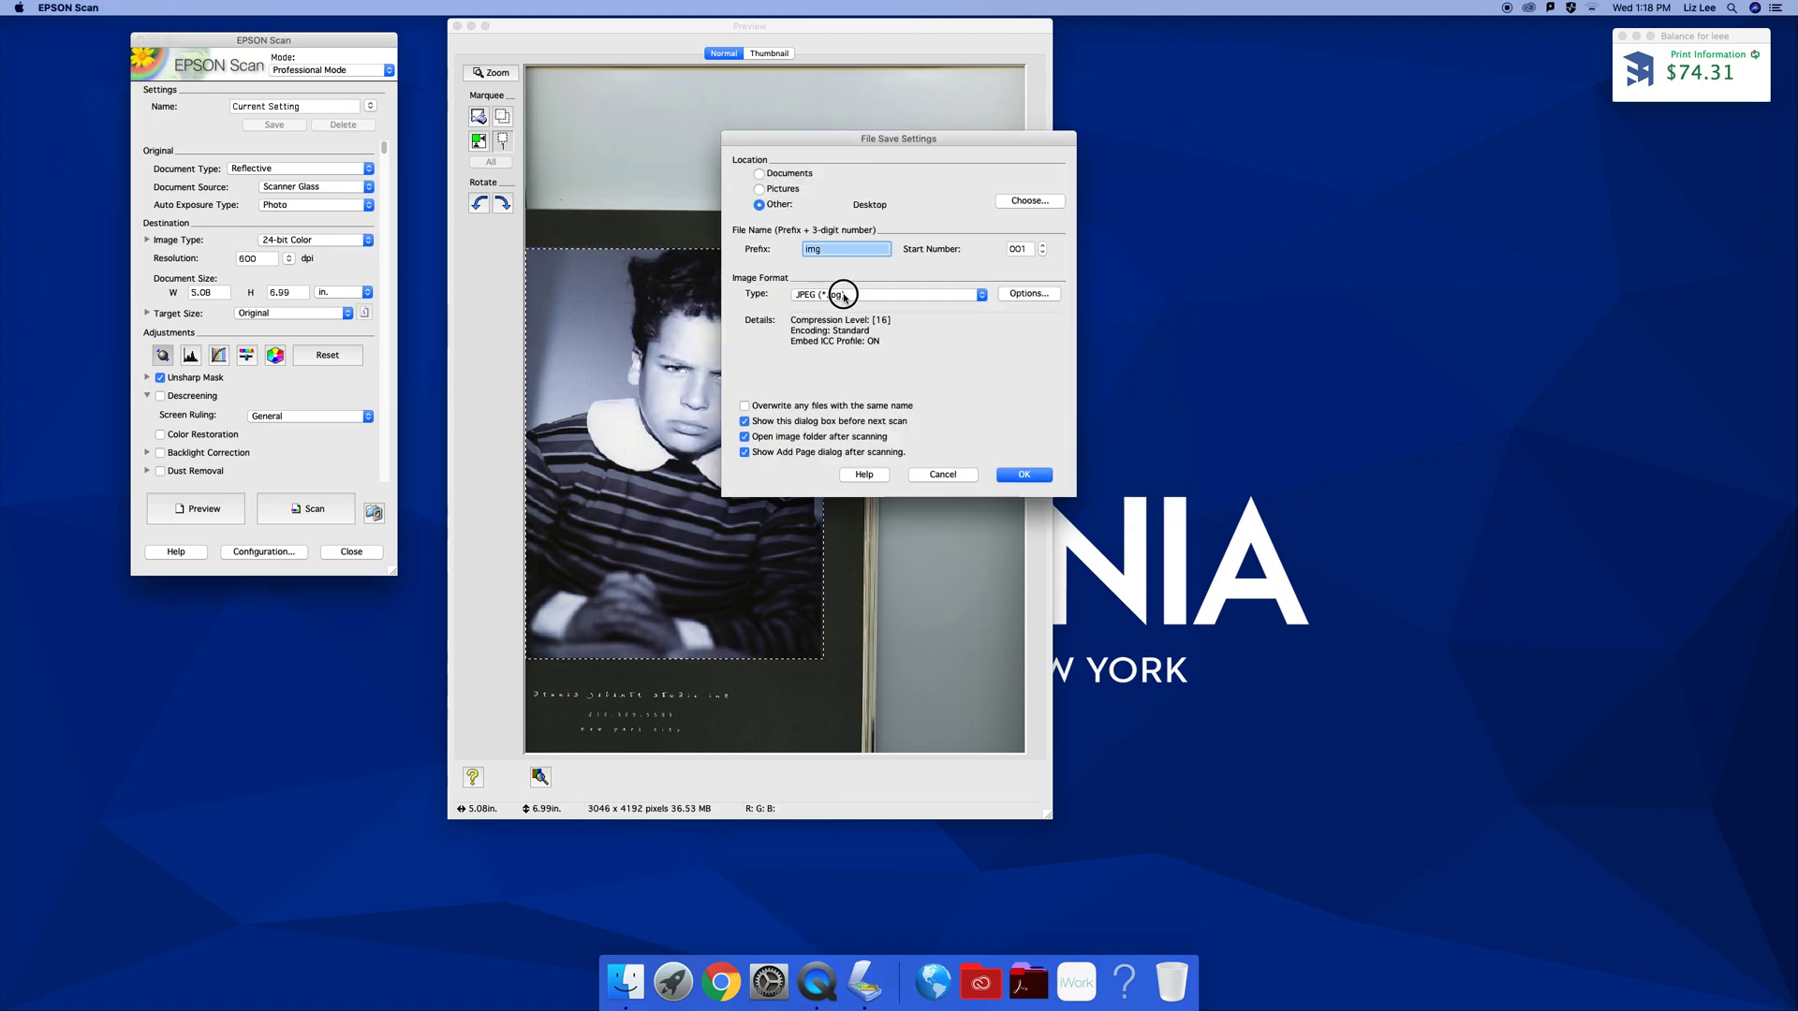
left_click(843, 298)
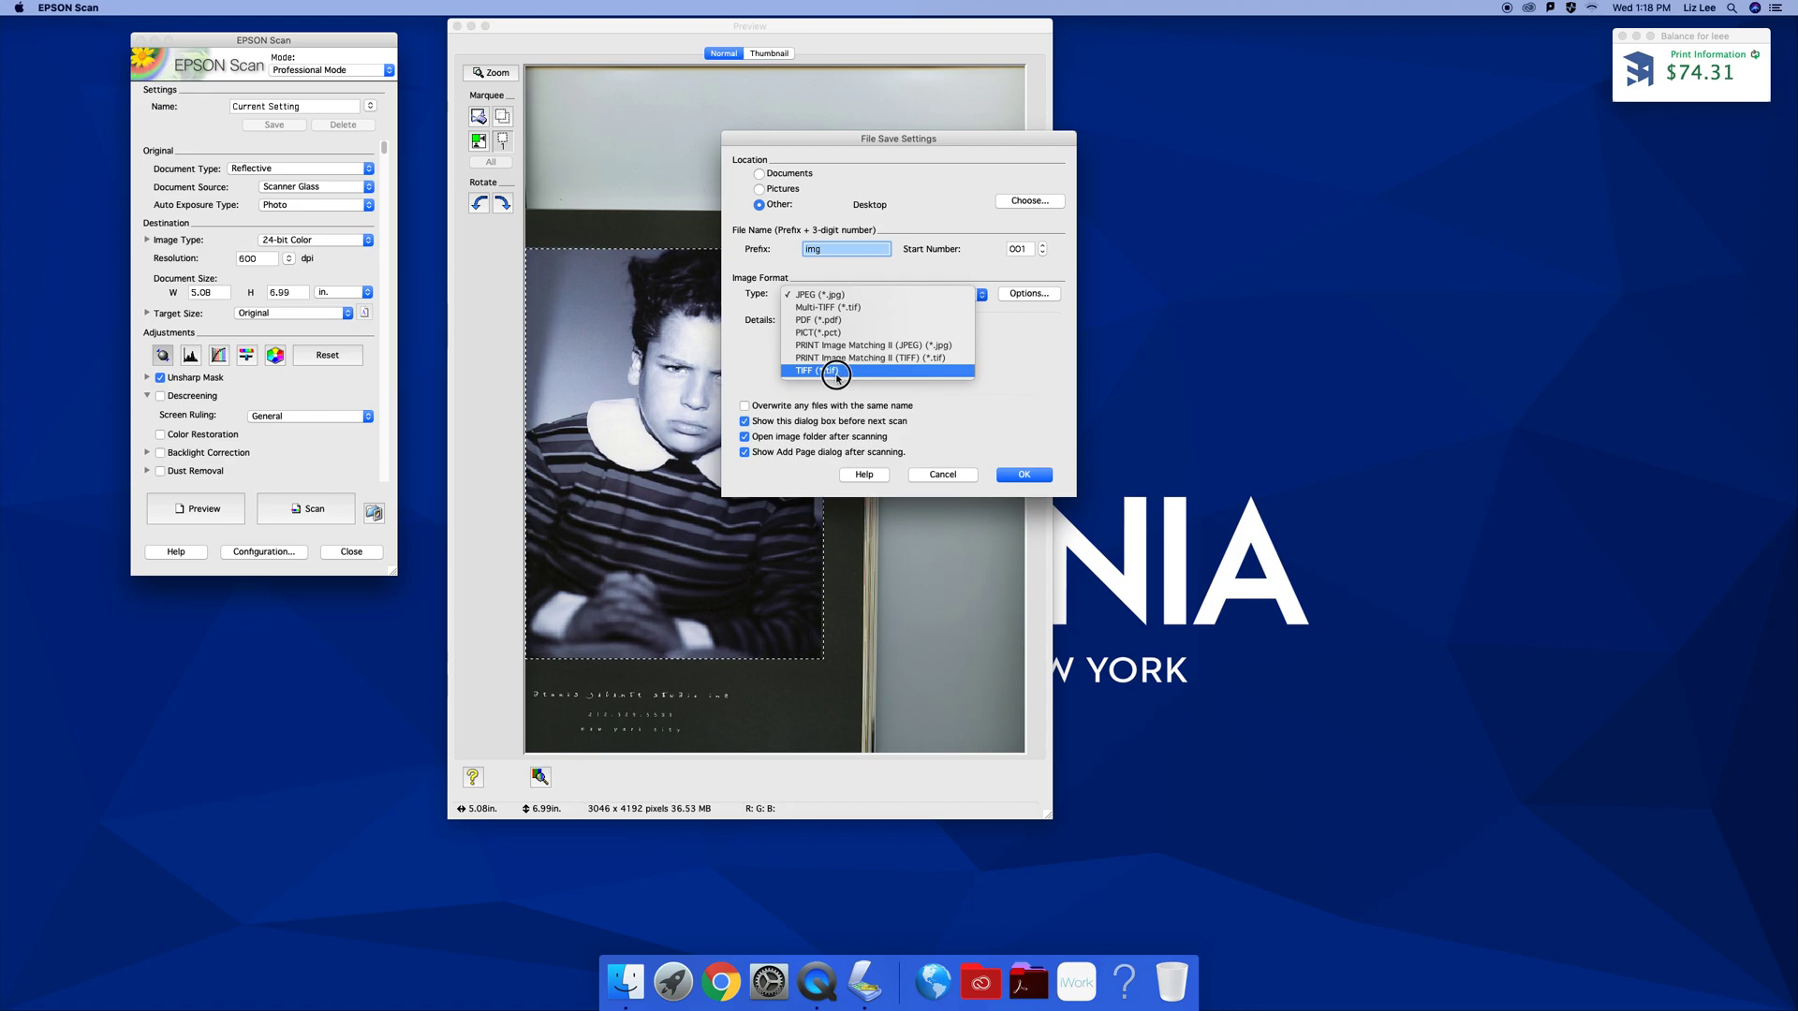
Save as TIFF (*.tif) and scan the portrait to img001.tif on the Desktop
left_click(843, 372)
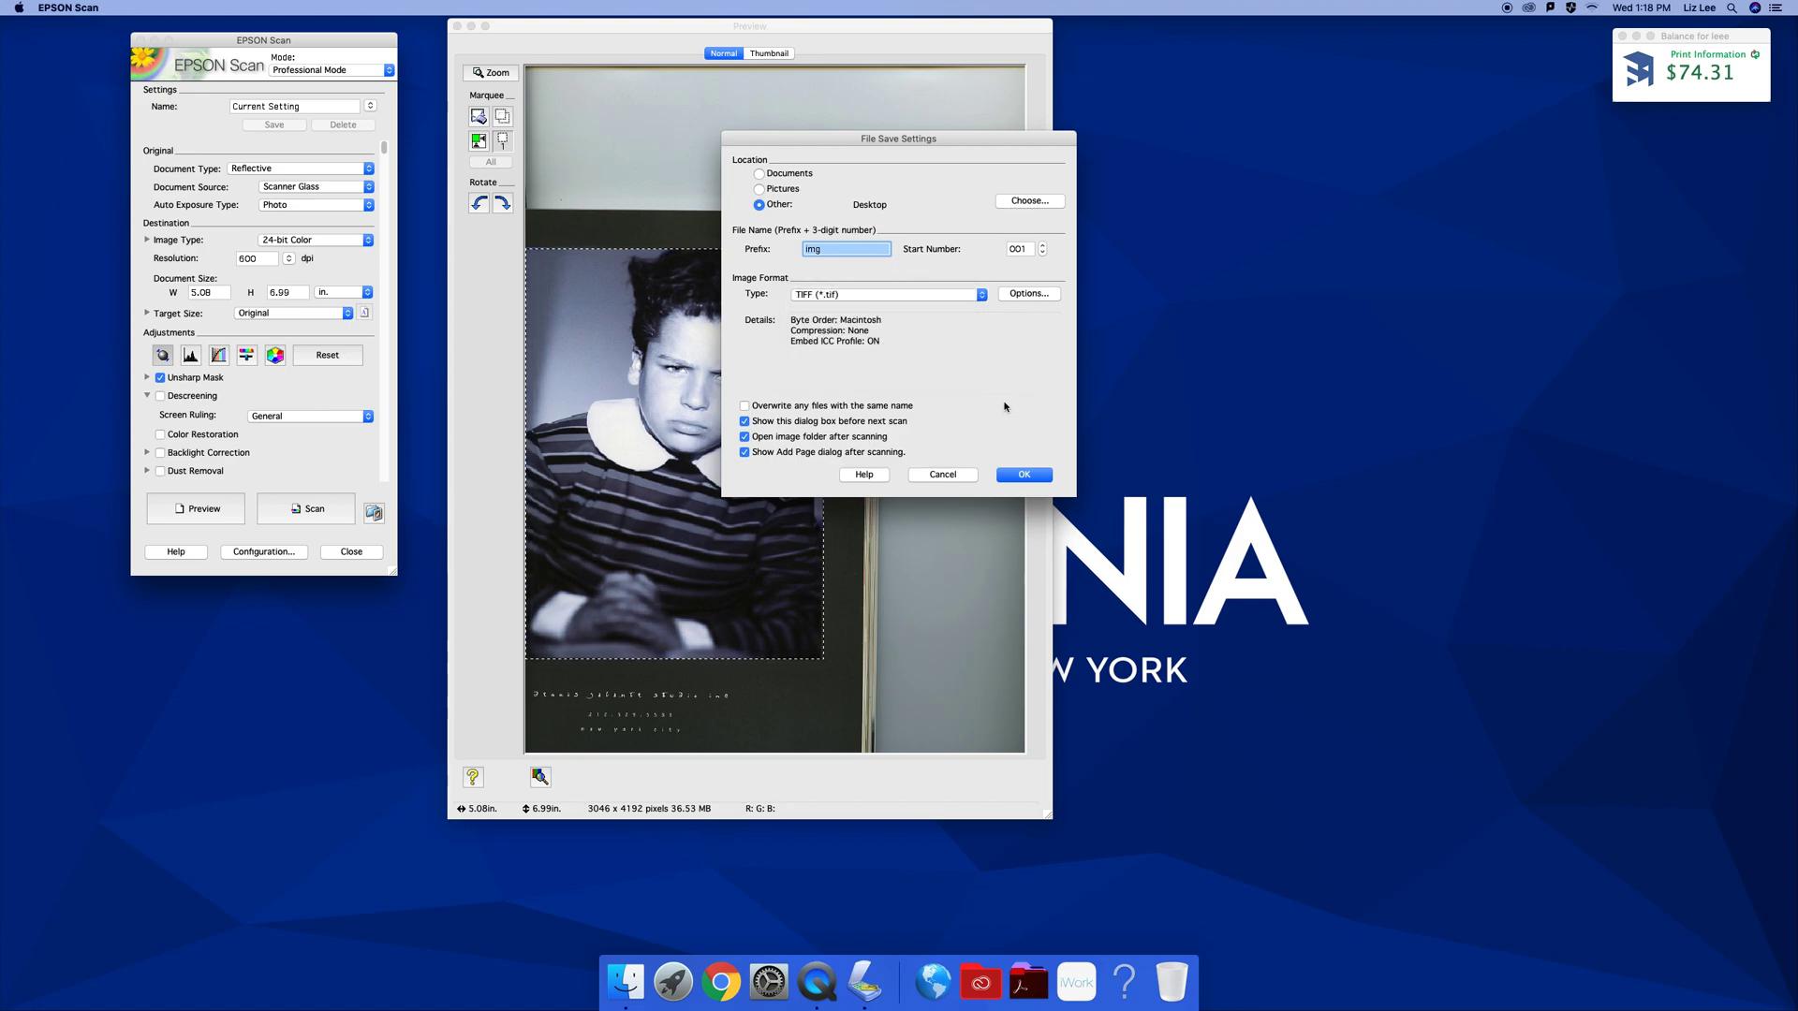
left_click(1025, 476)
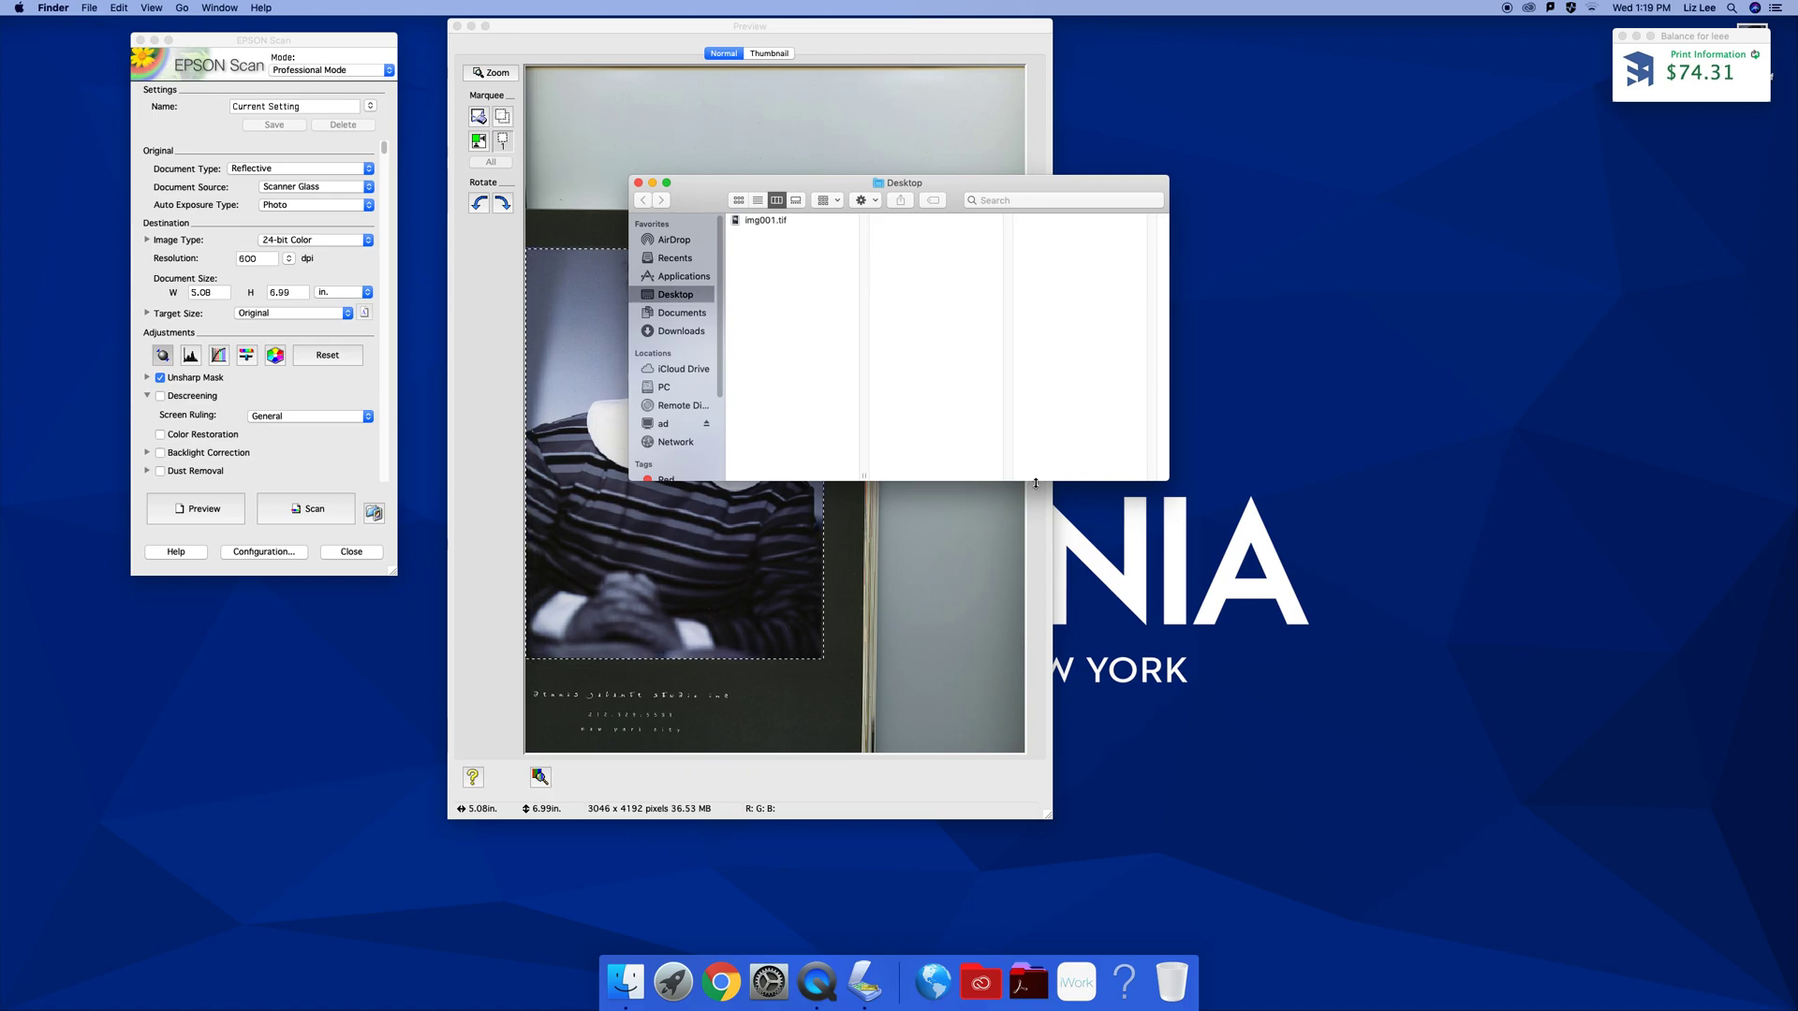
Close the Desktop window and open img001.tif with Adobe Photoshop 2020
left_click(639, 183)
left_click_drag(1663, 36, 1572, 42)
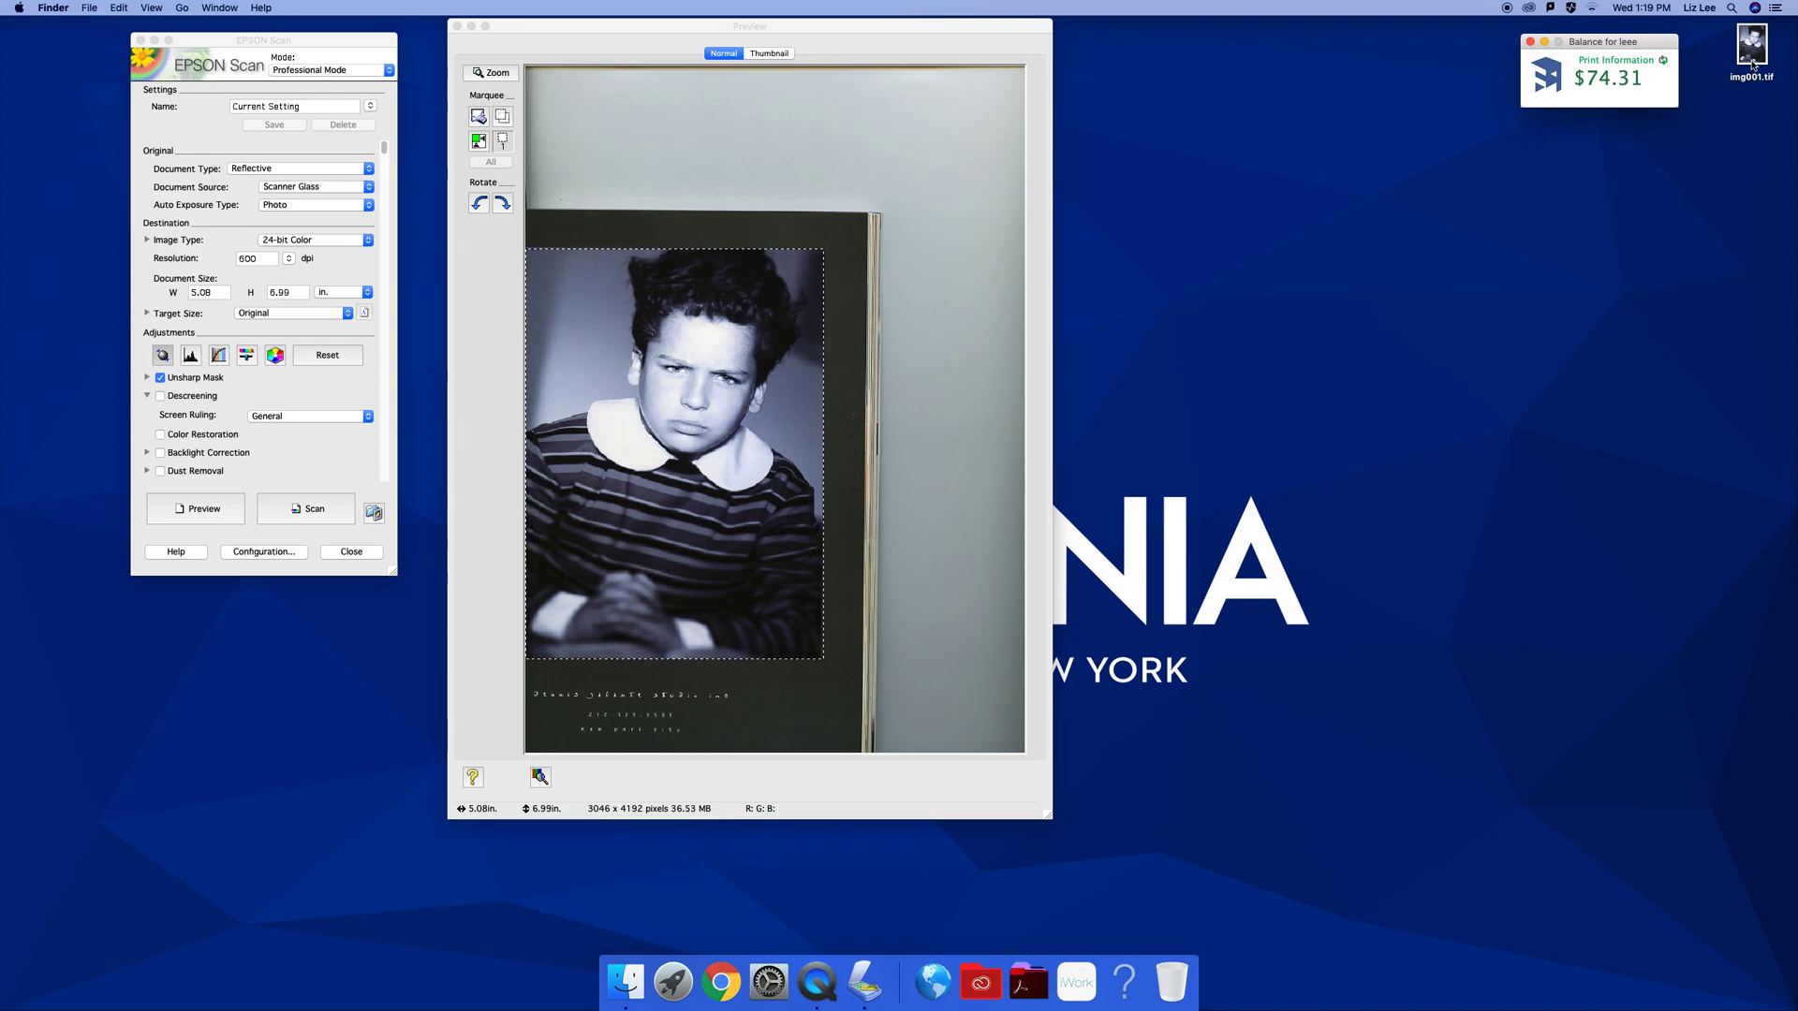
right_click(1753, 65)
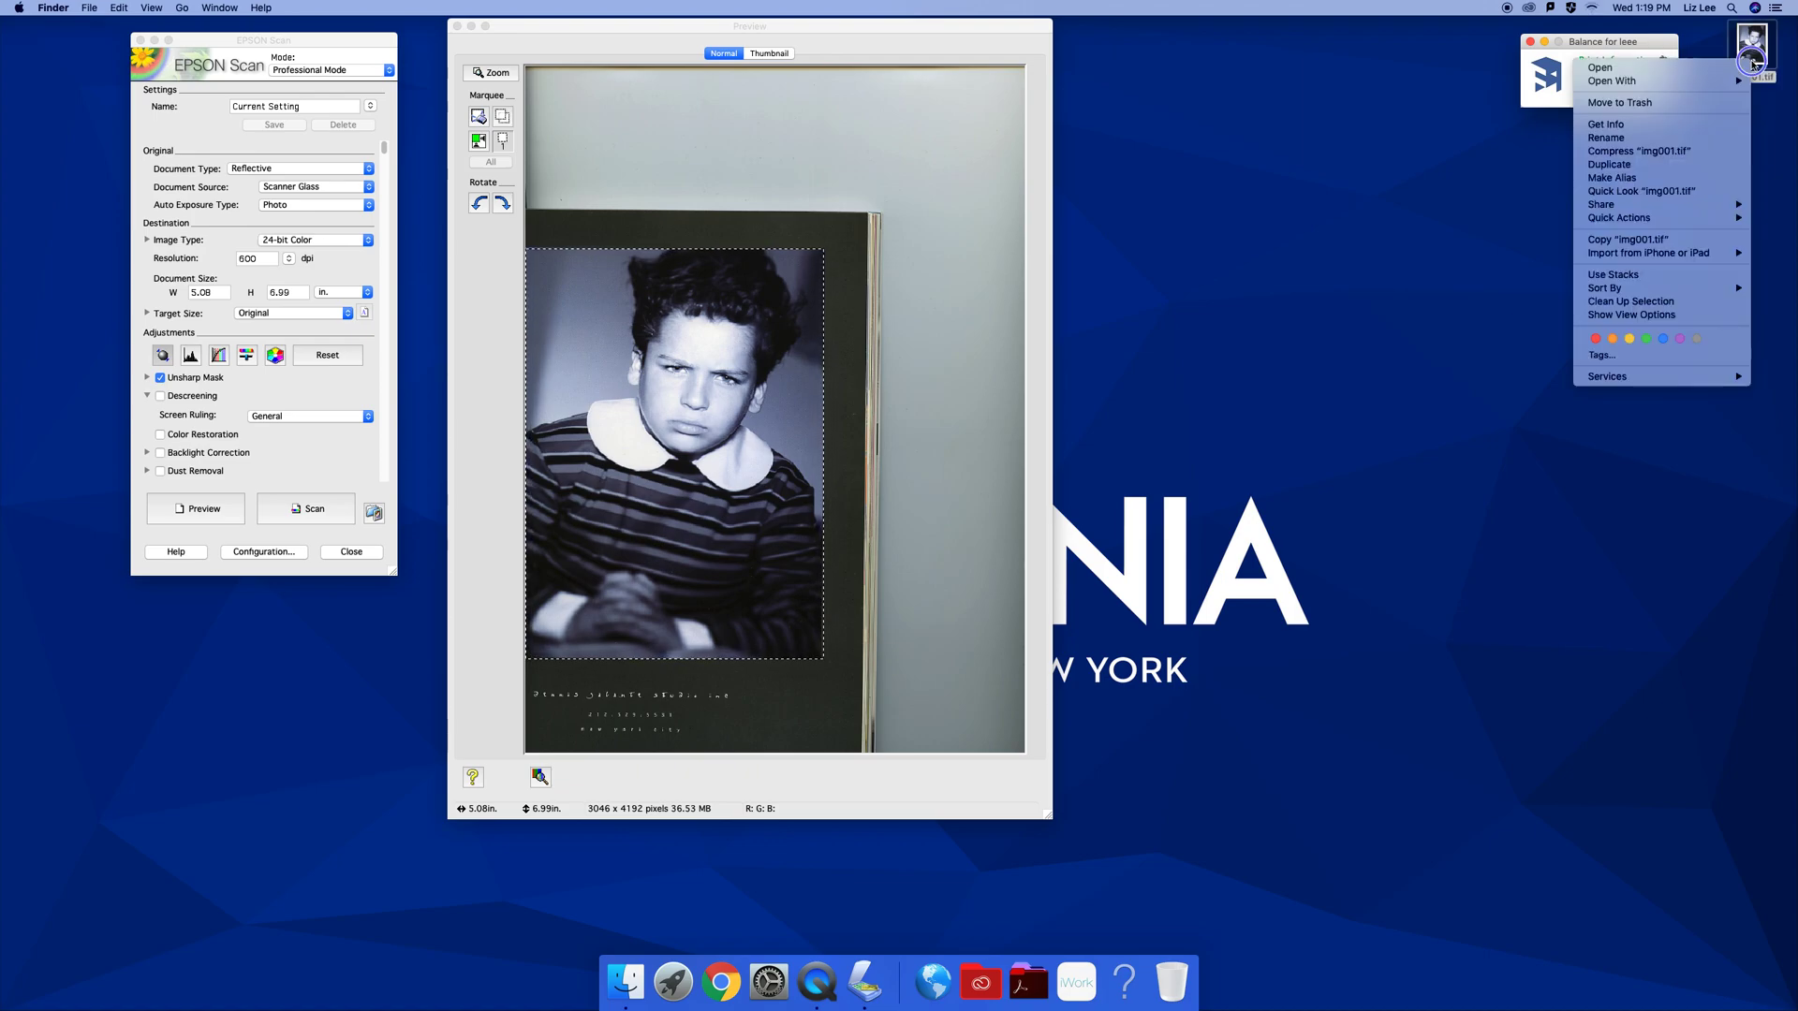
left_click(1528, 125)
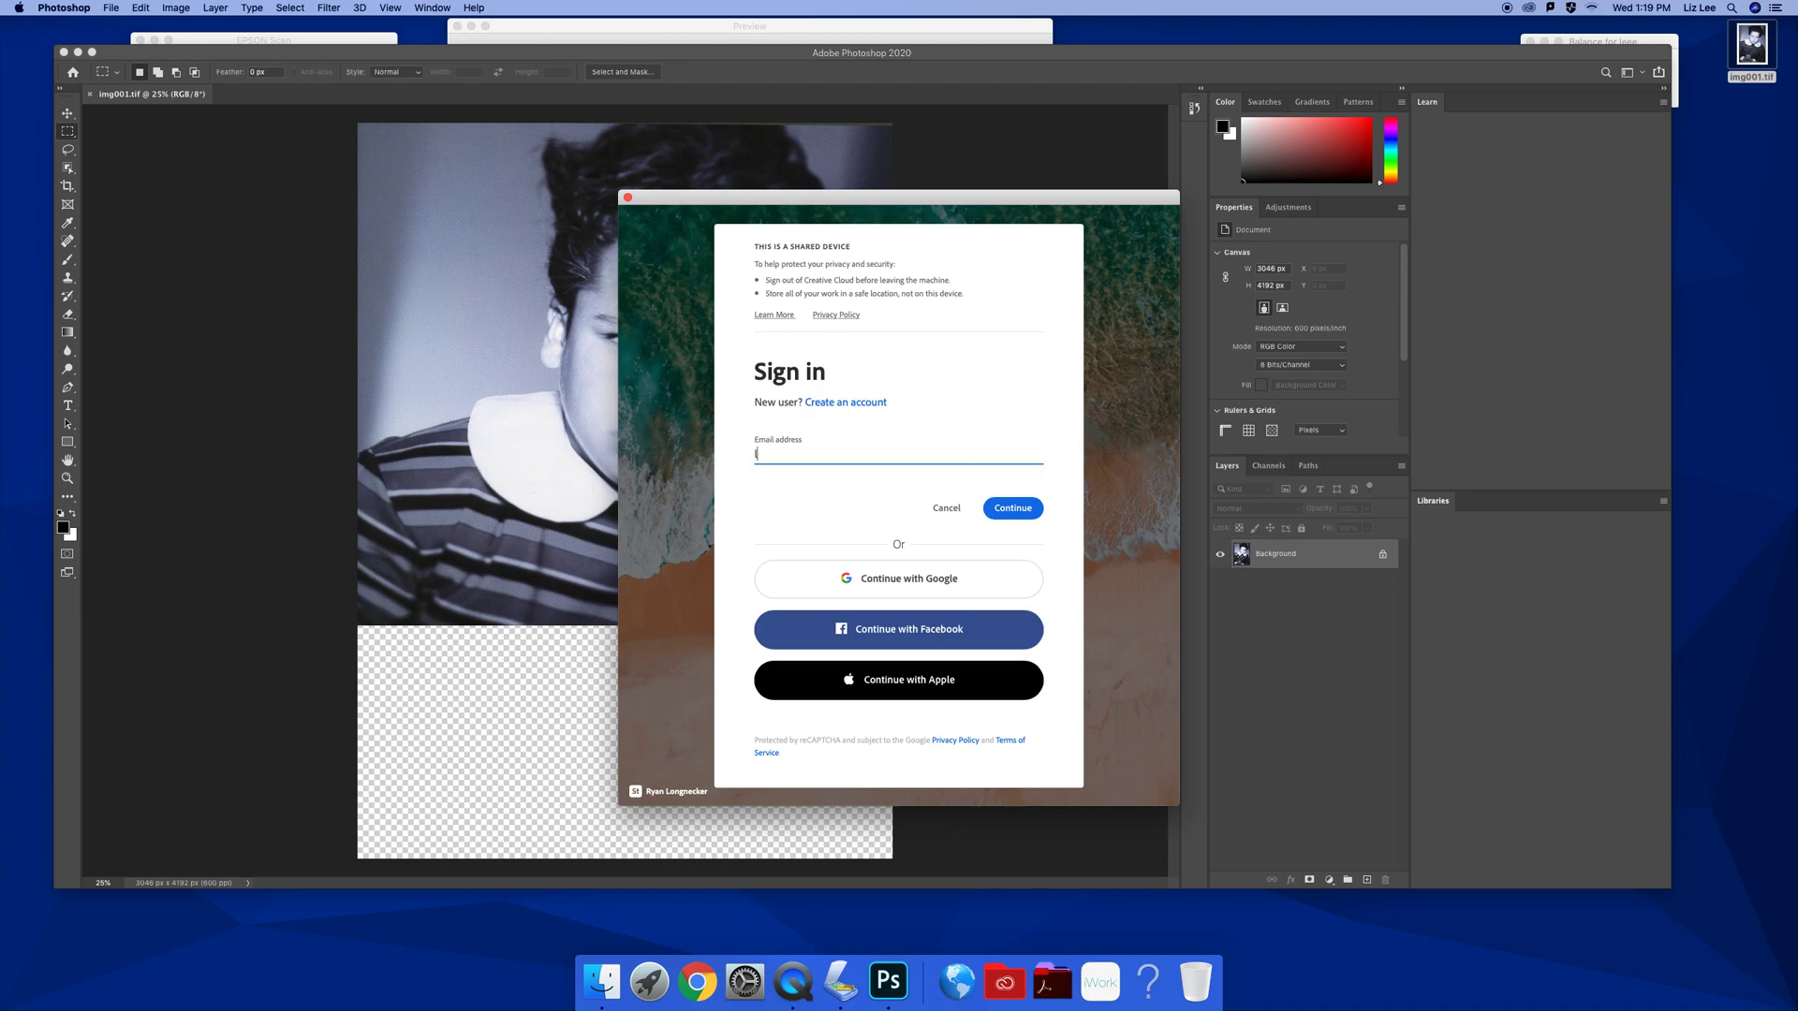
Enter the account e-mail address in the Adobe sign-in dialog, correcting a typo
type("leee")
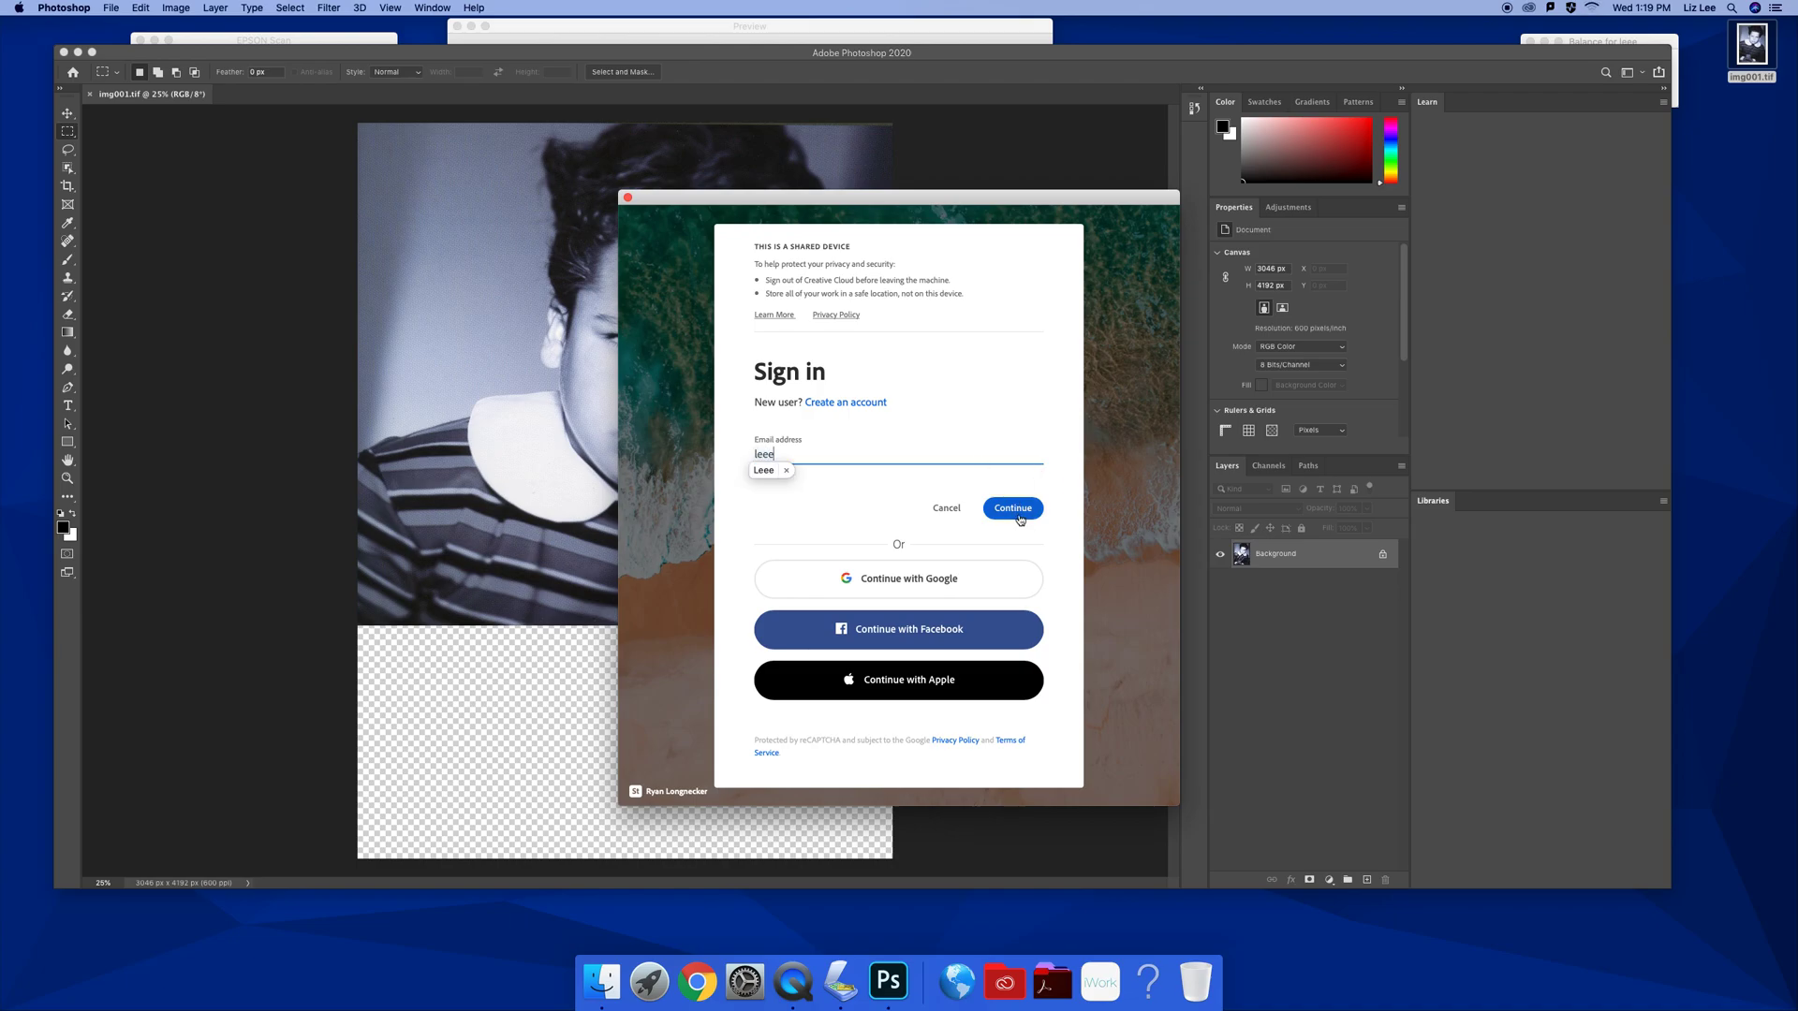
left_click(1018, 510)
left_click_drag(826, 454, 735, 454)
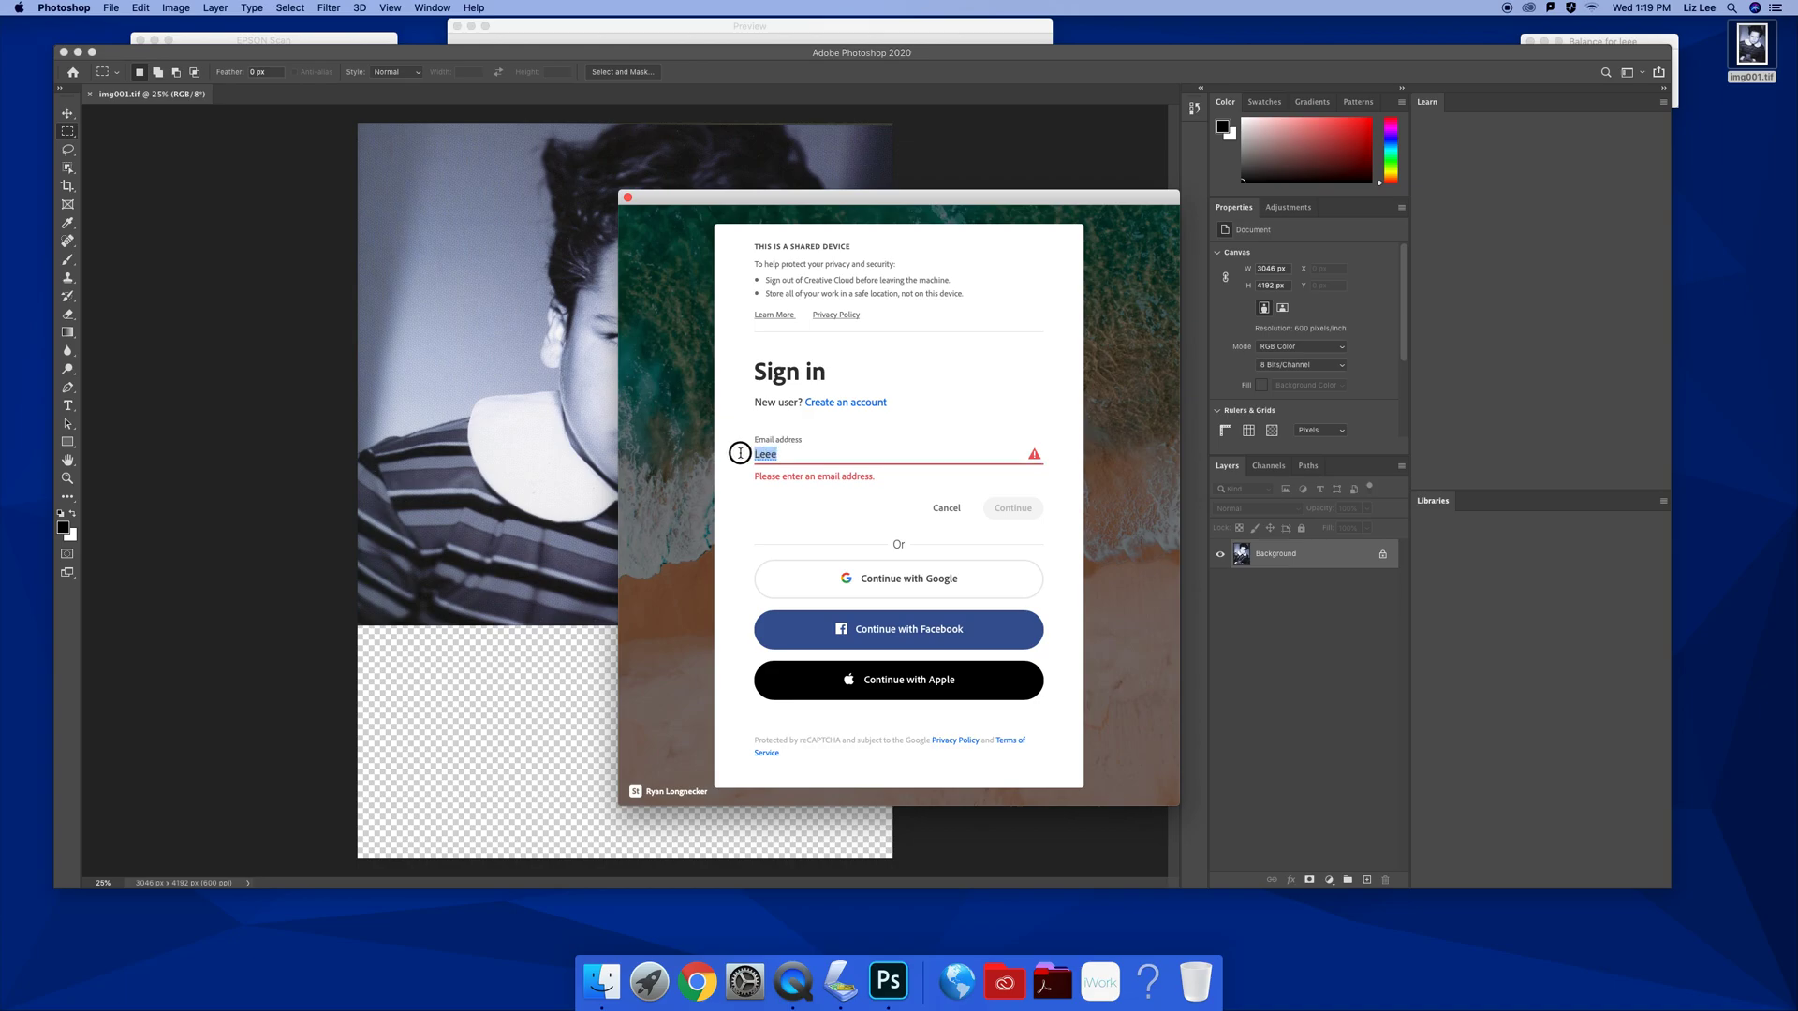
key("BackSpace")
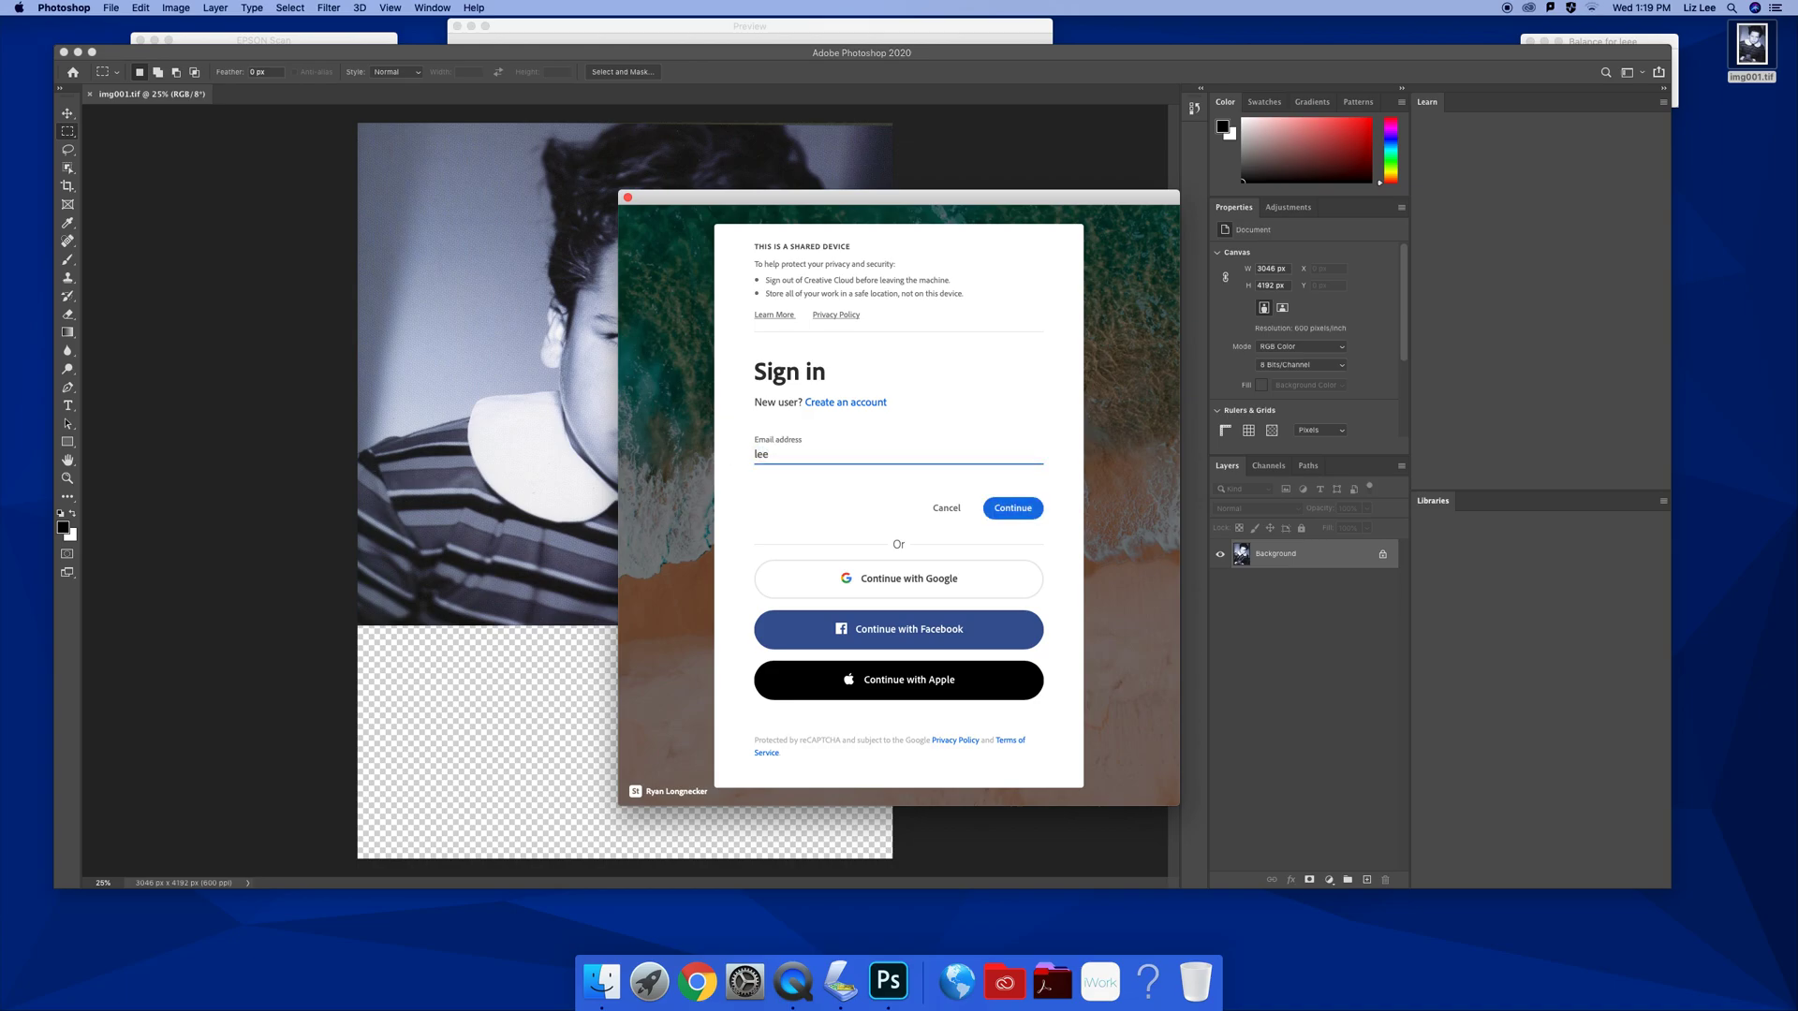
key("Return")
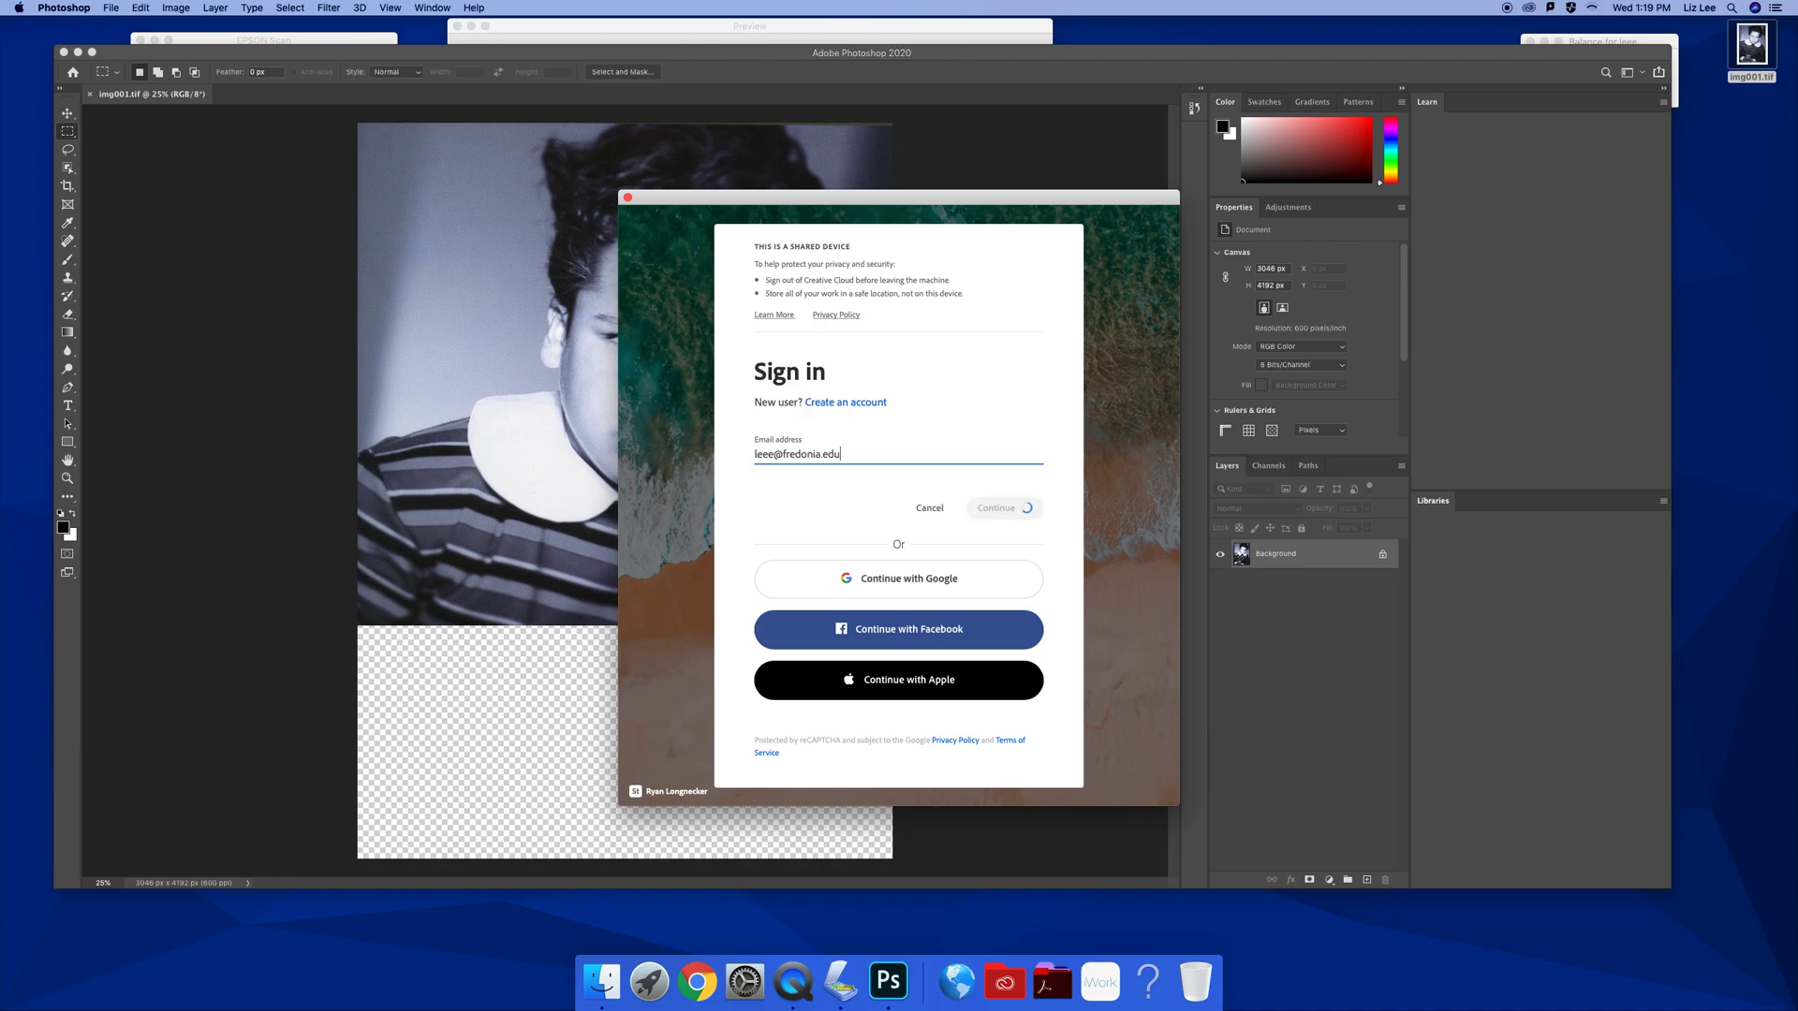
Enter the eServices ID and password to complete the sign-in
left_click(942, 486)
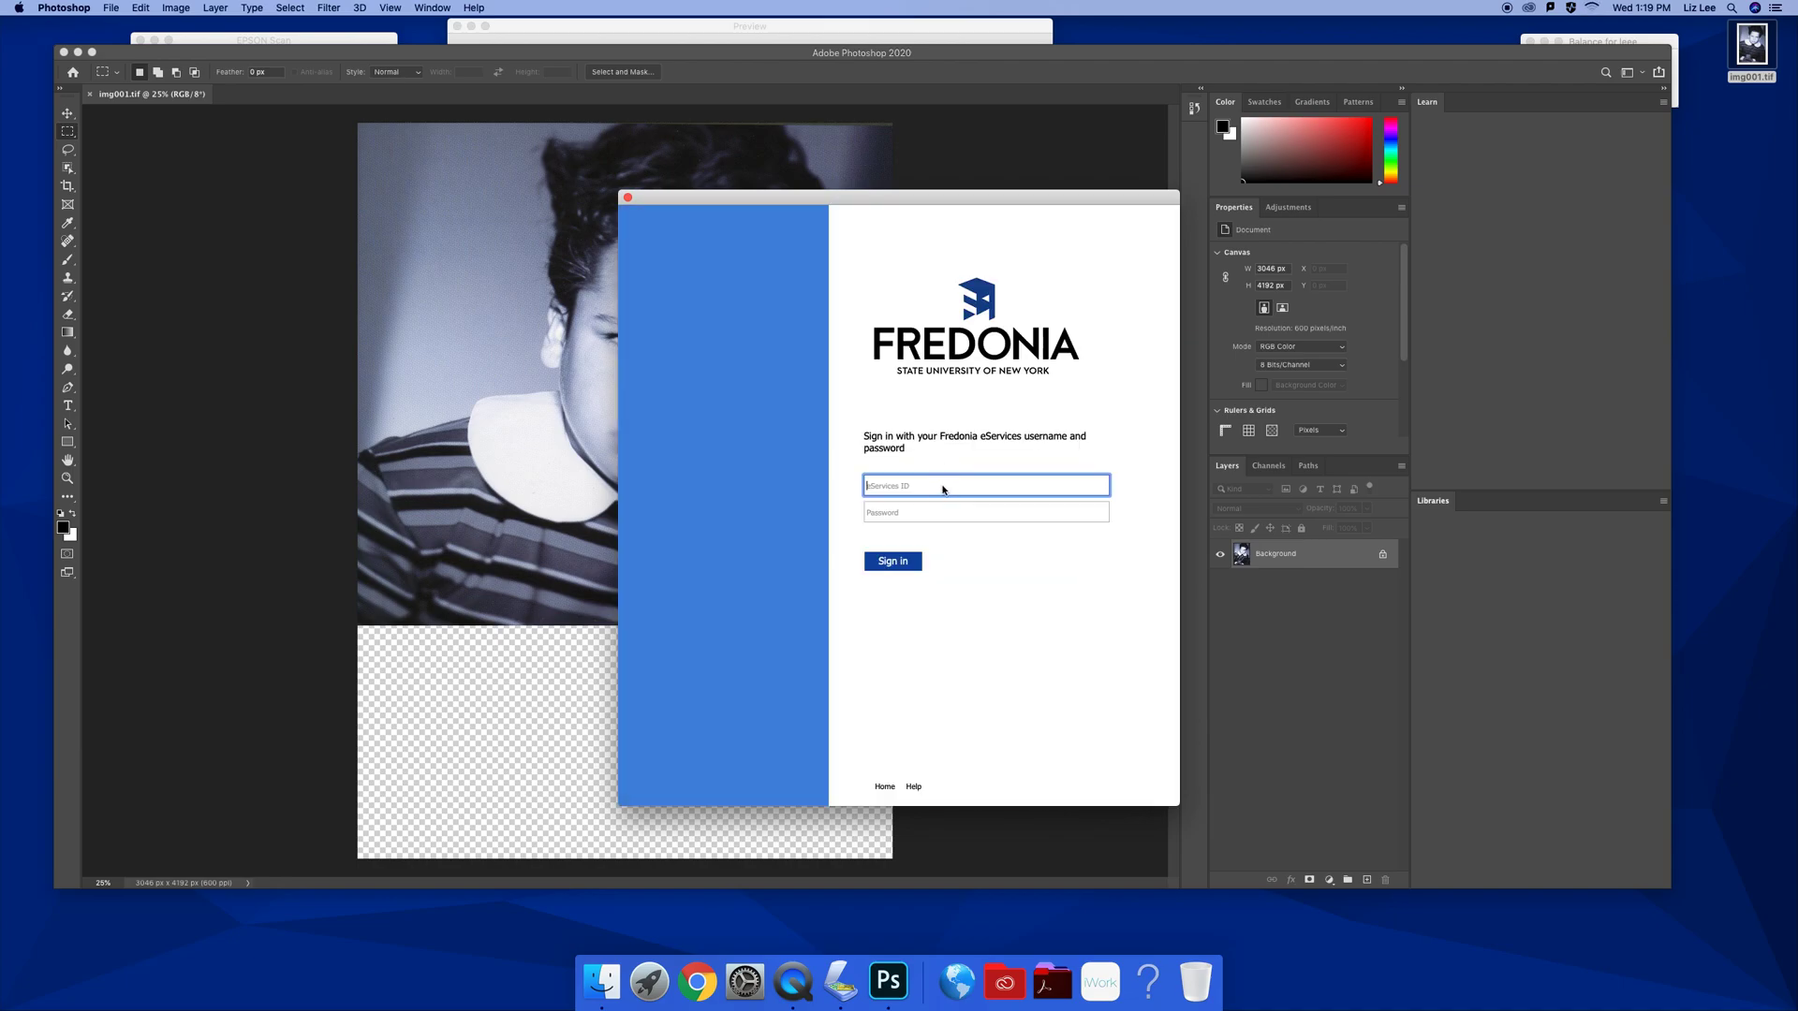
type("leee")
left_click(938, 515)
type("••")
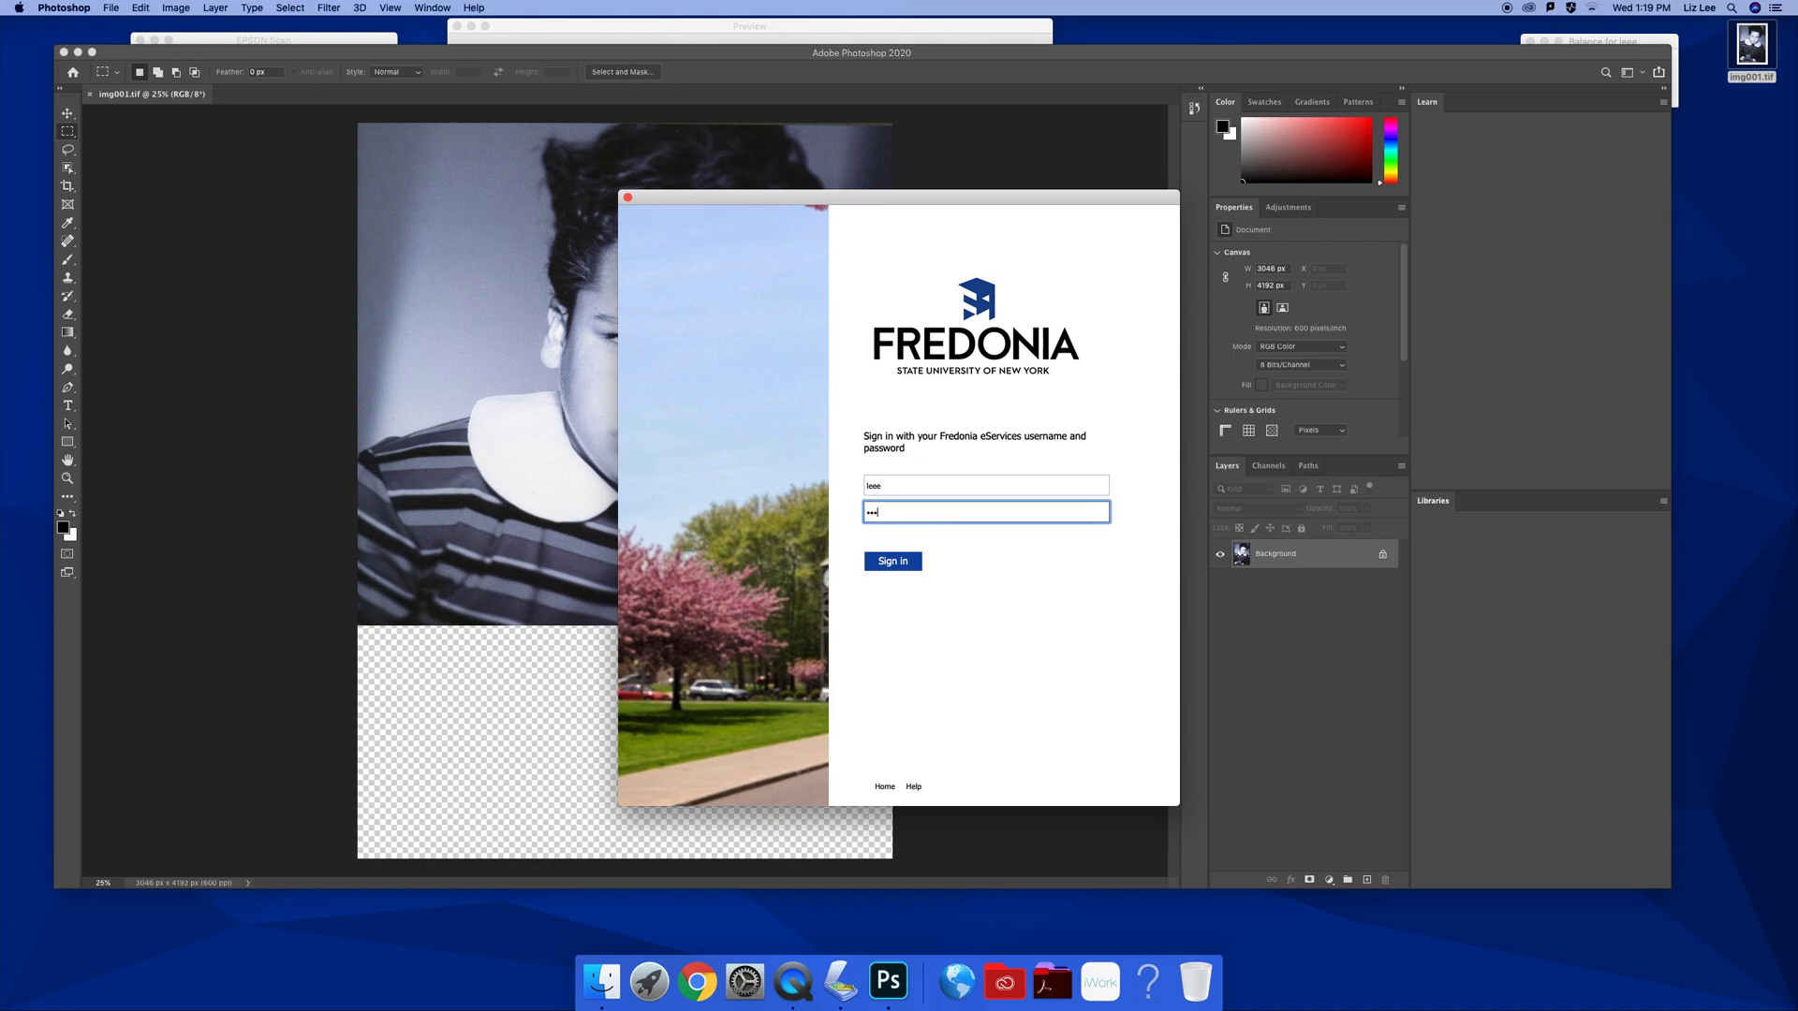
key("Return")
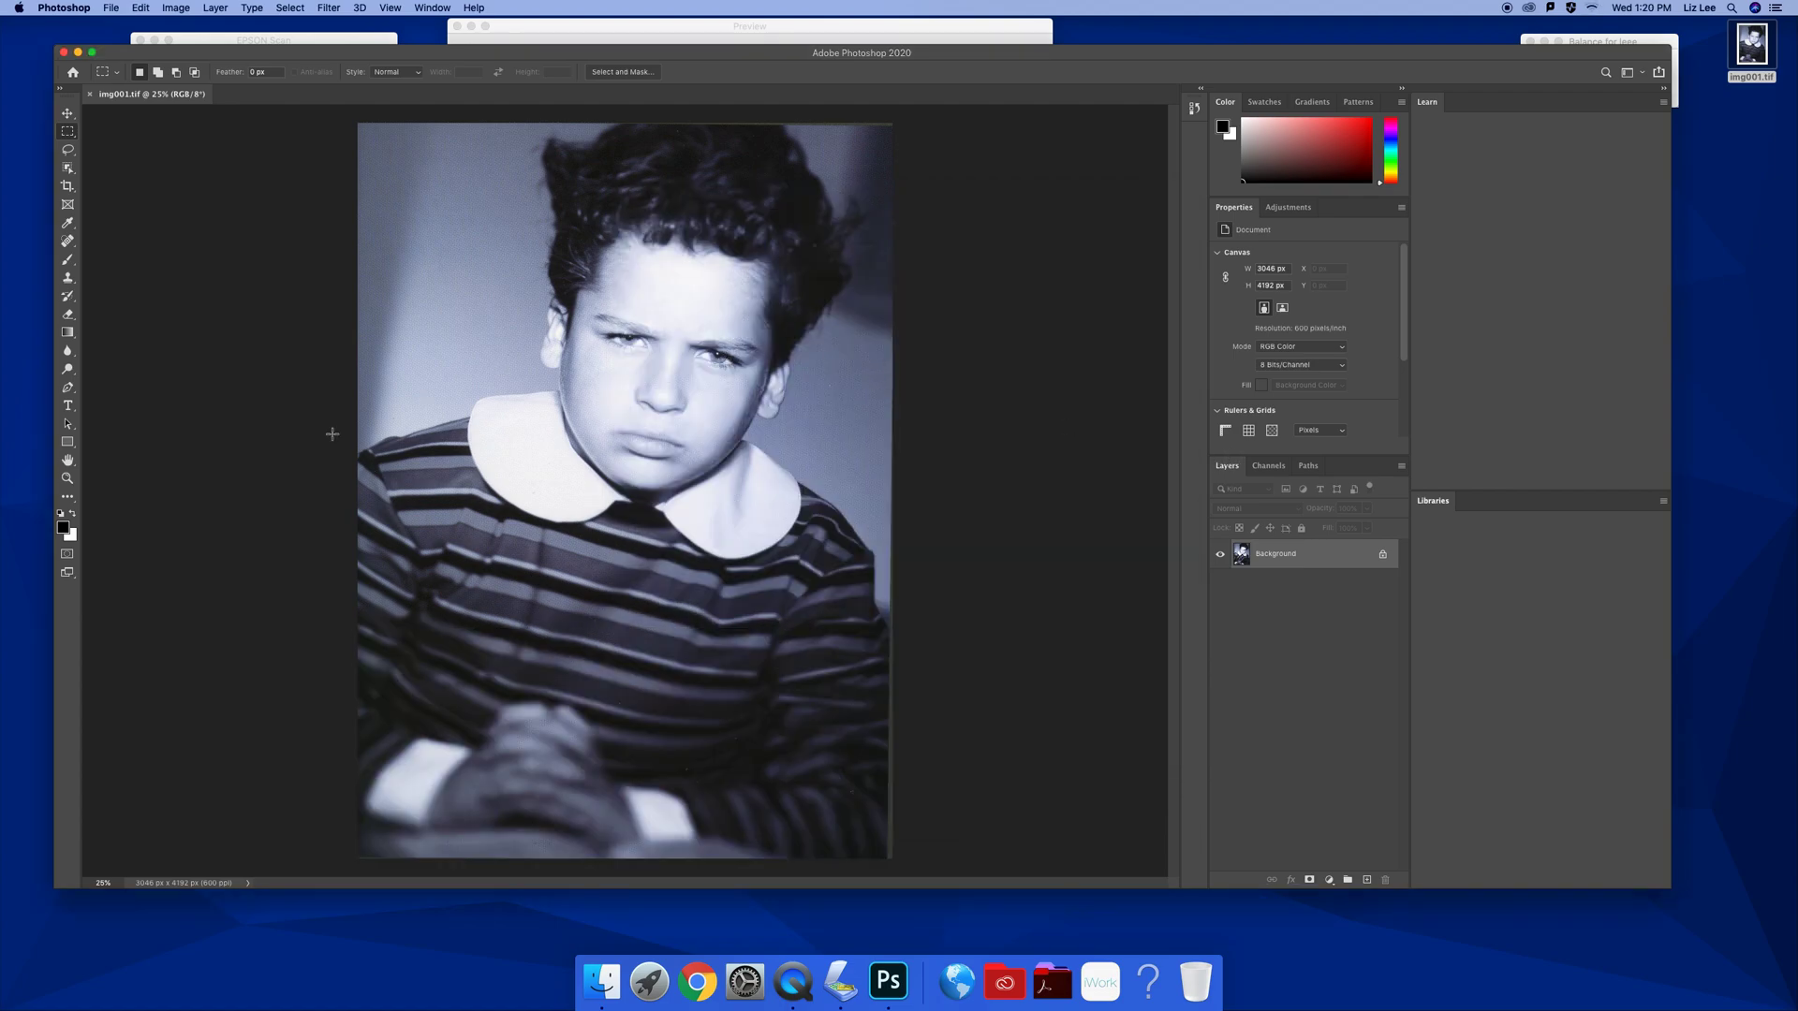
Zoom in on the boy's face to 66.7% to reveal the halftone dots
left_click(68, 478)
left_click(687, 384)
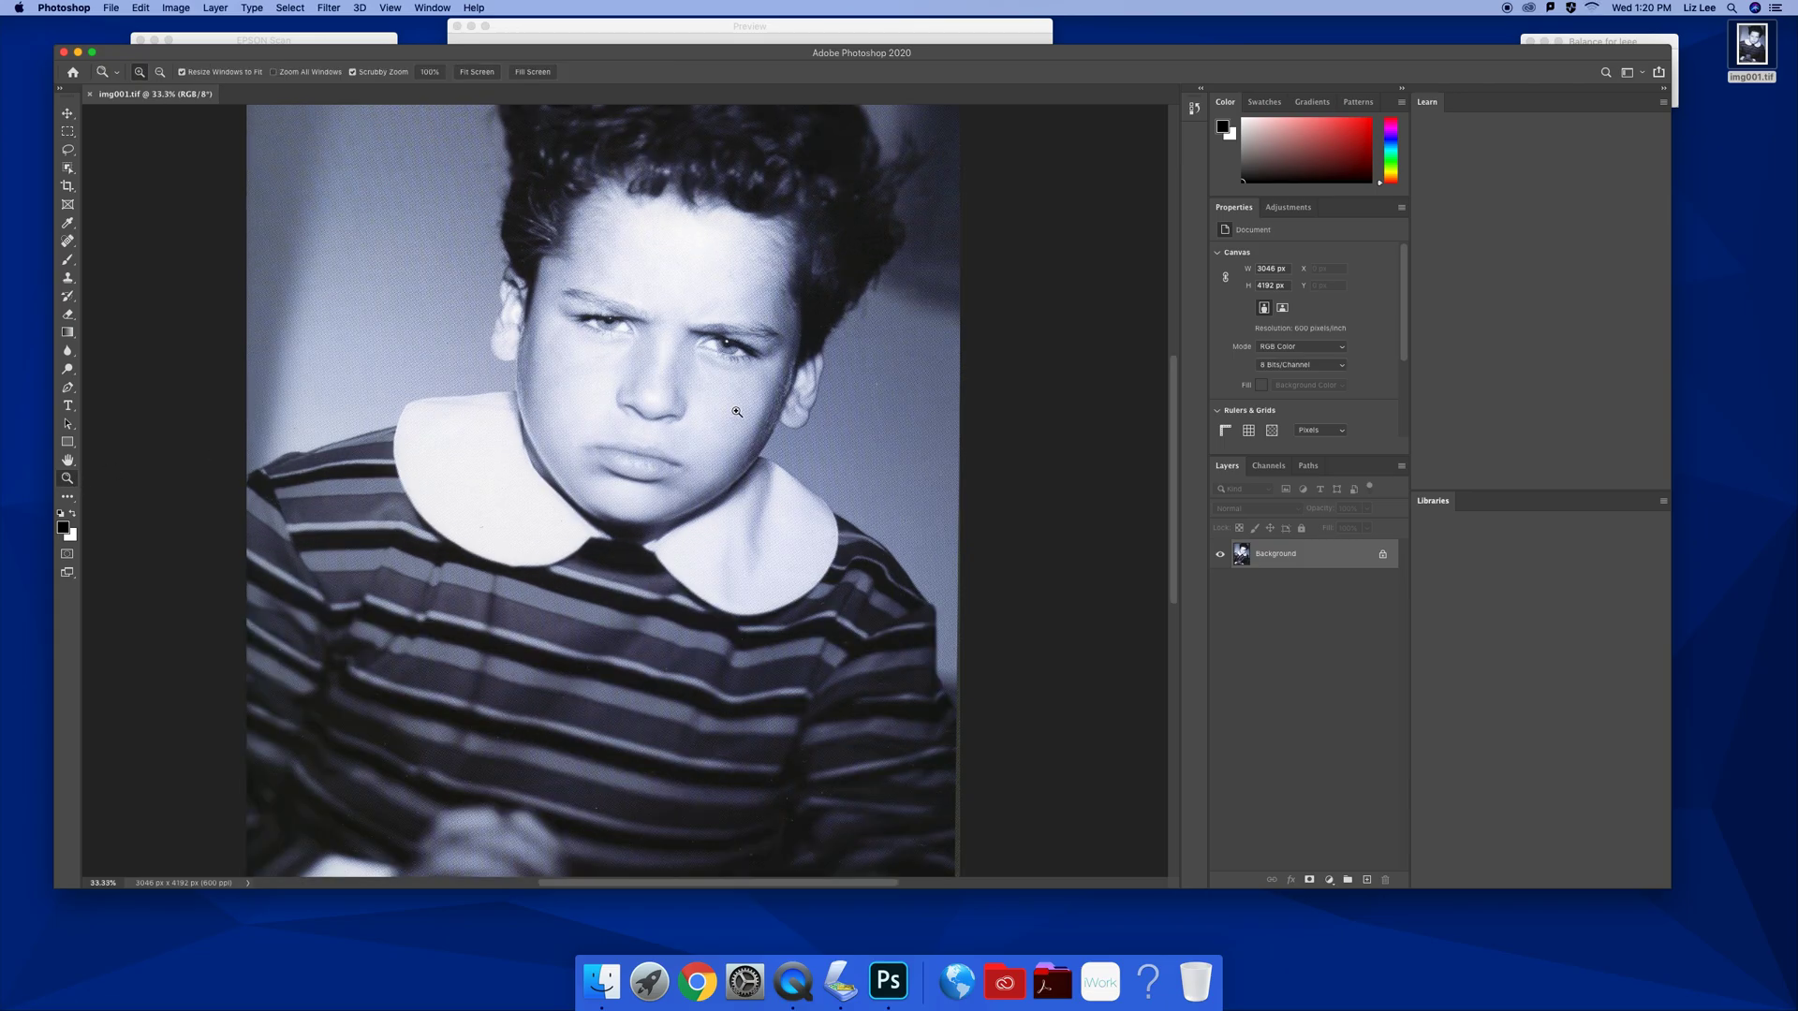
left_click(731, 411)
left_click(736, 412)
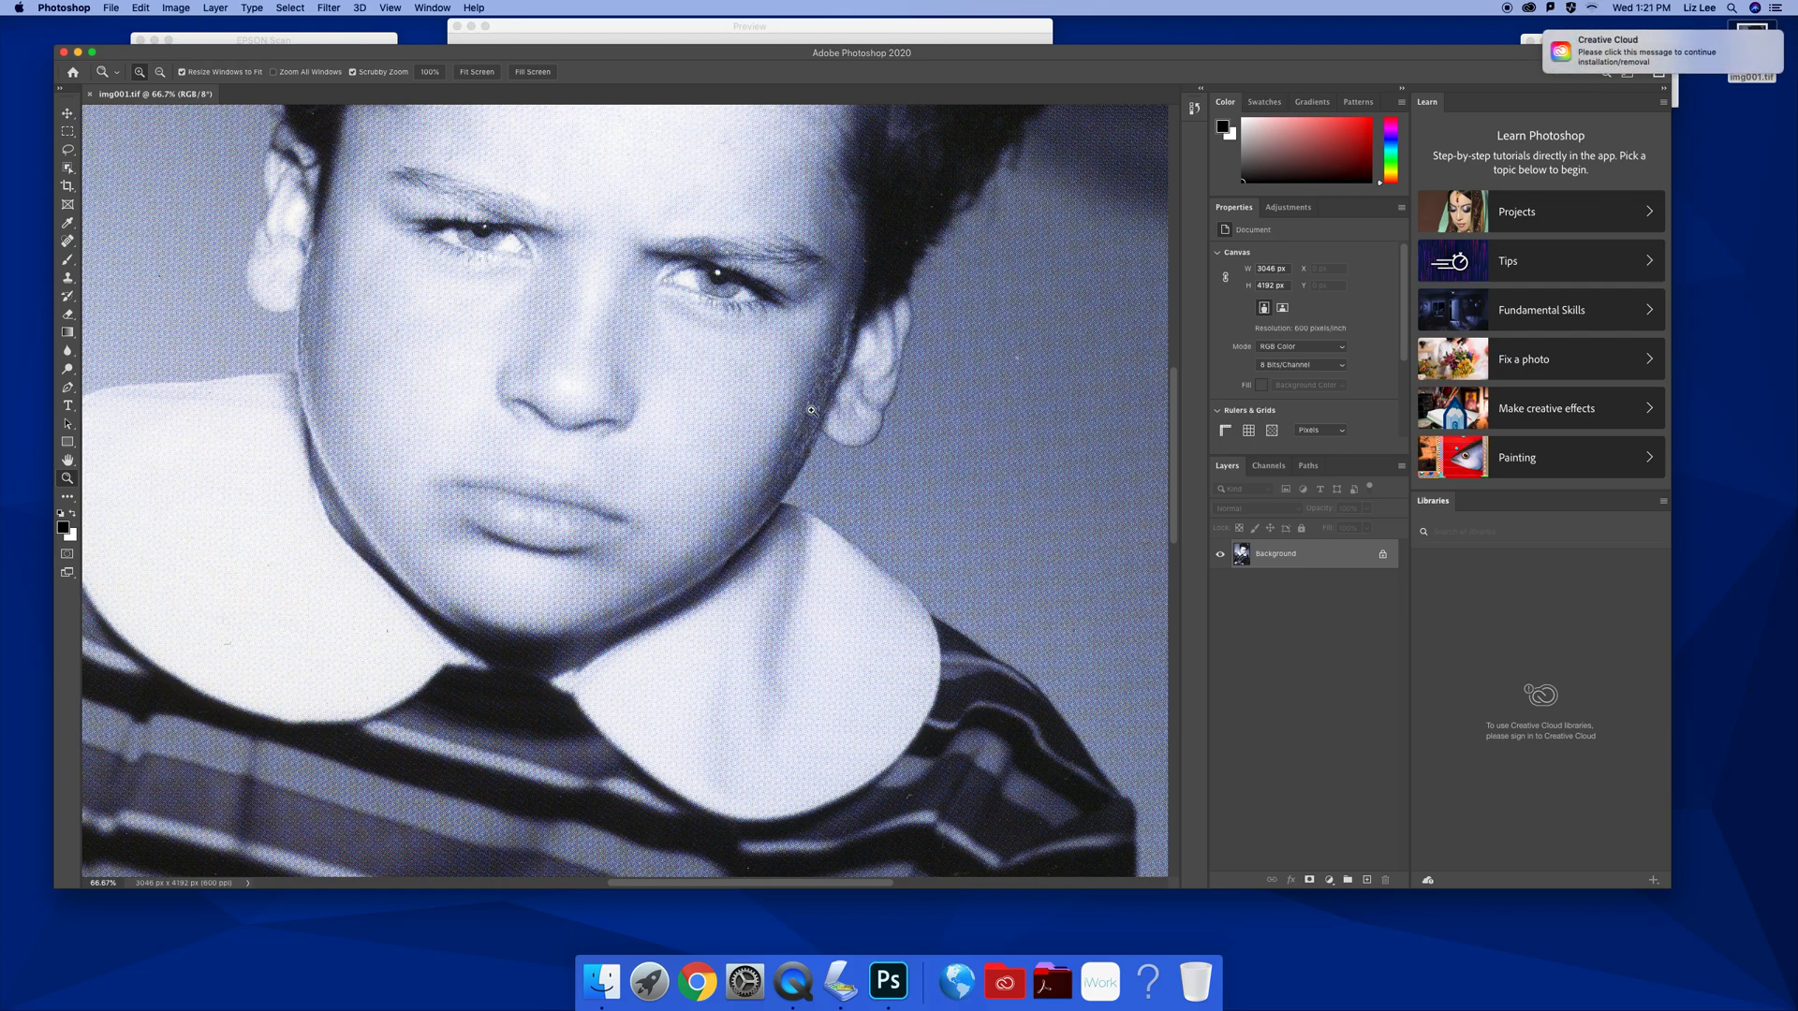
Open the Filter > Blur > Gaussian Blur dialog
left_click(390, 7)
mouse_move(330, 7)
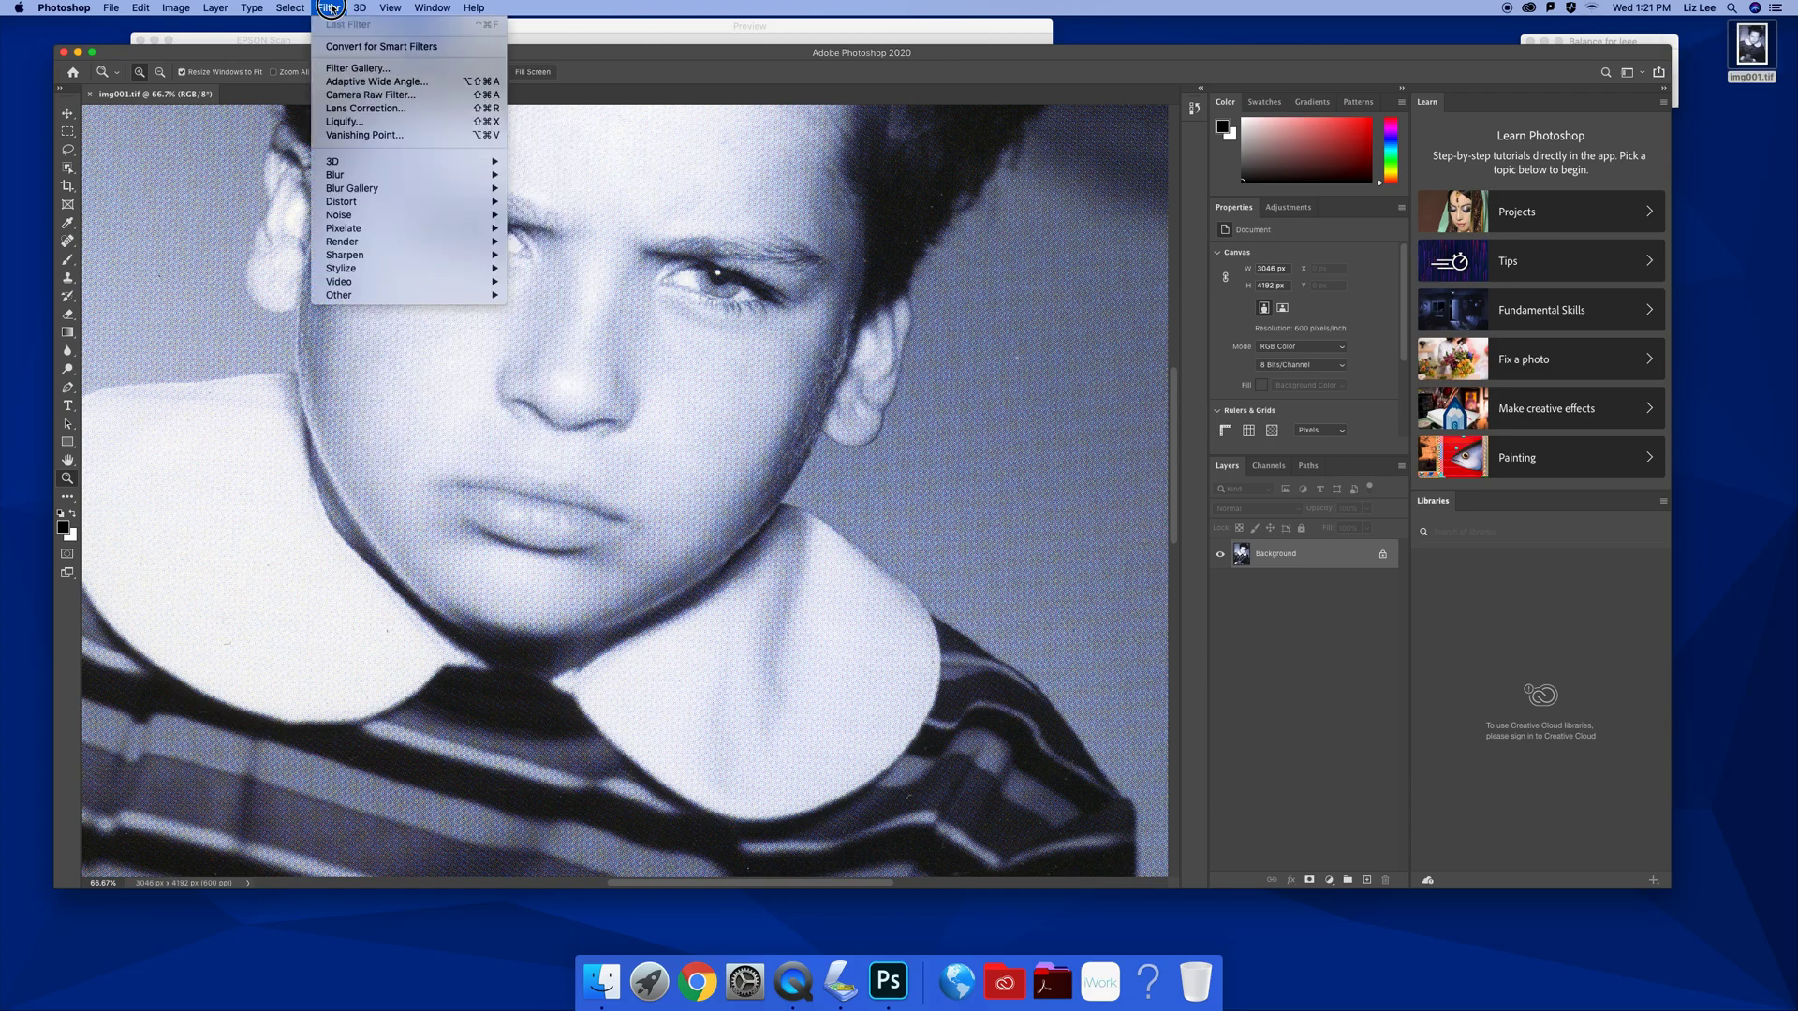
mouse_move(342, 178)
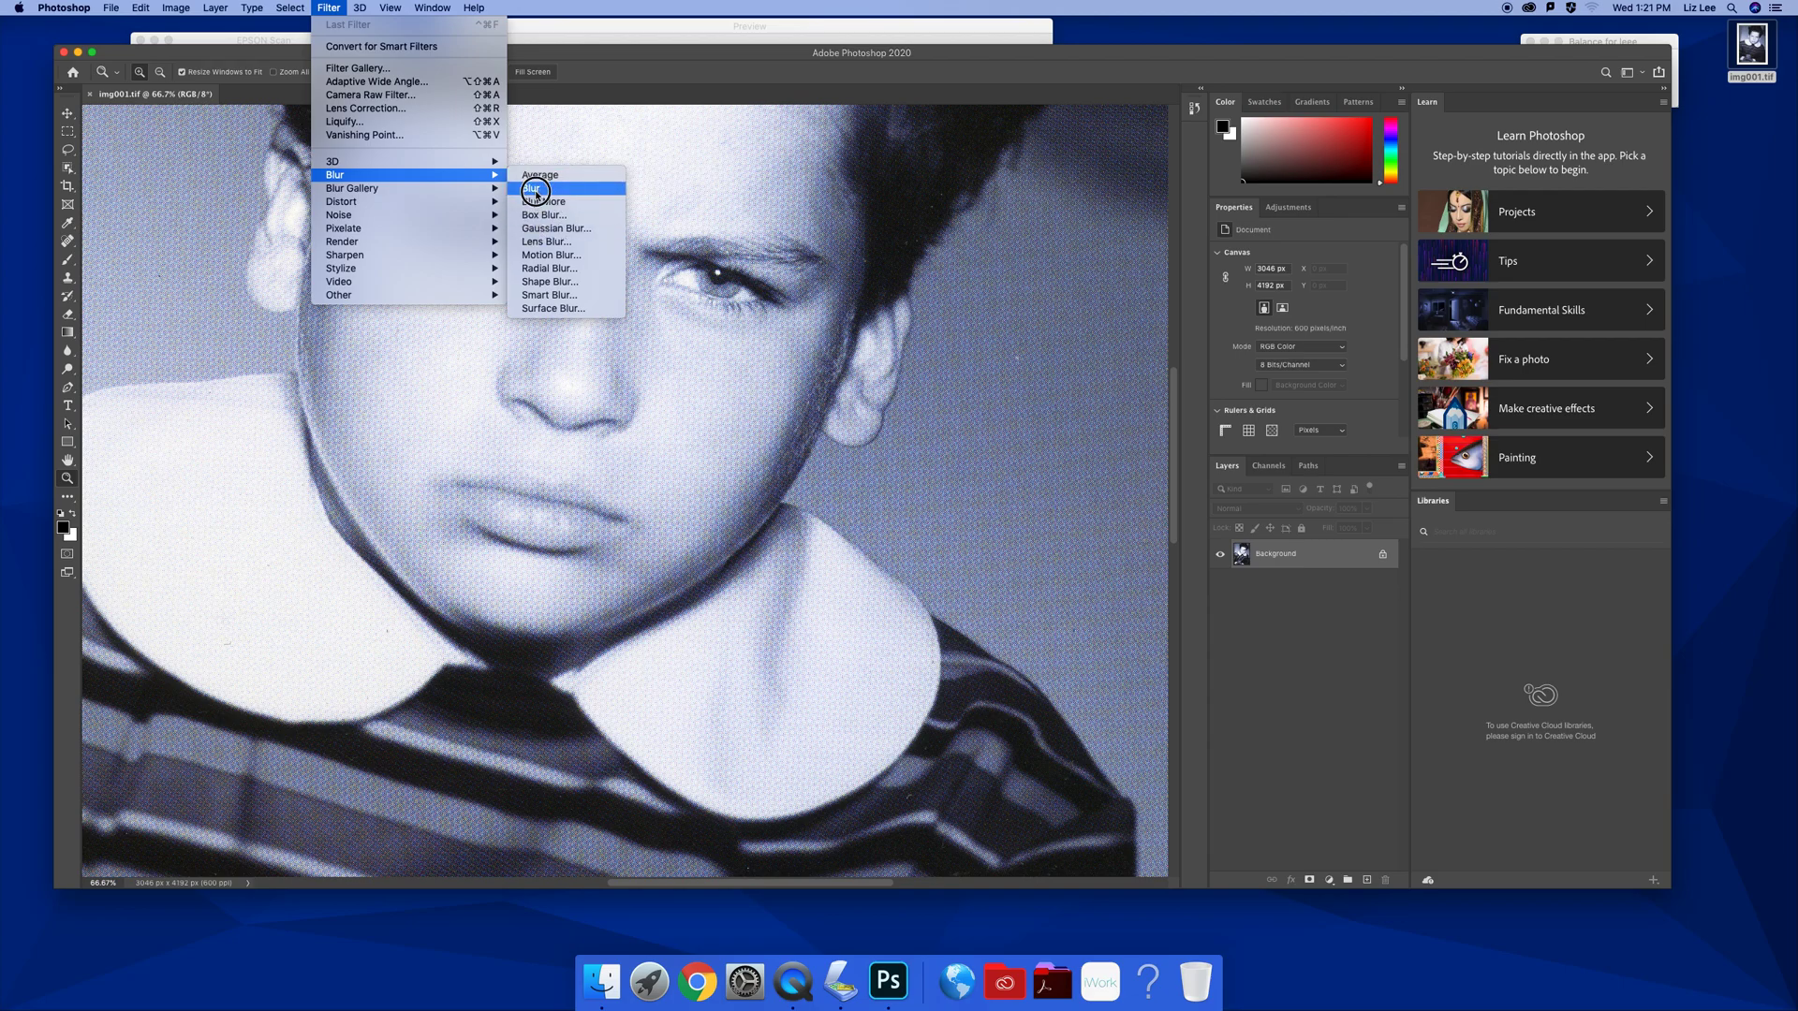
left_click(559, 231)
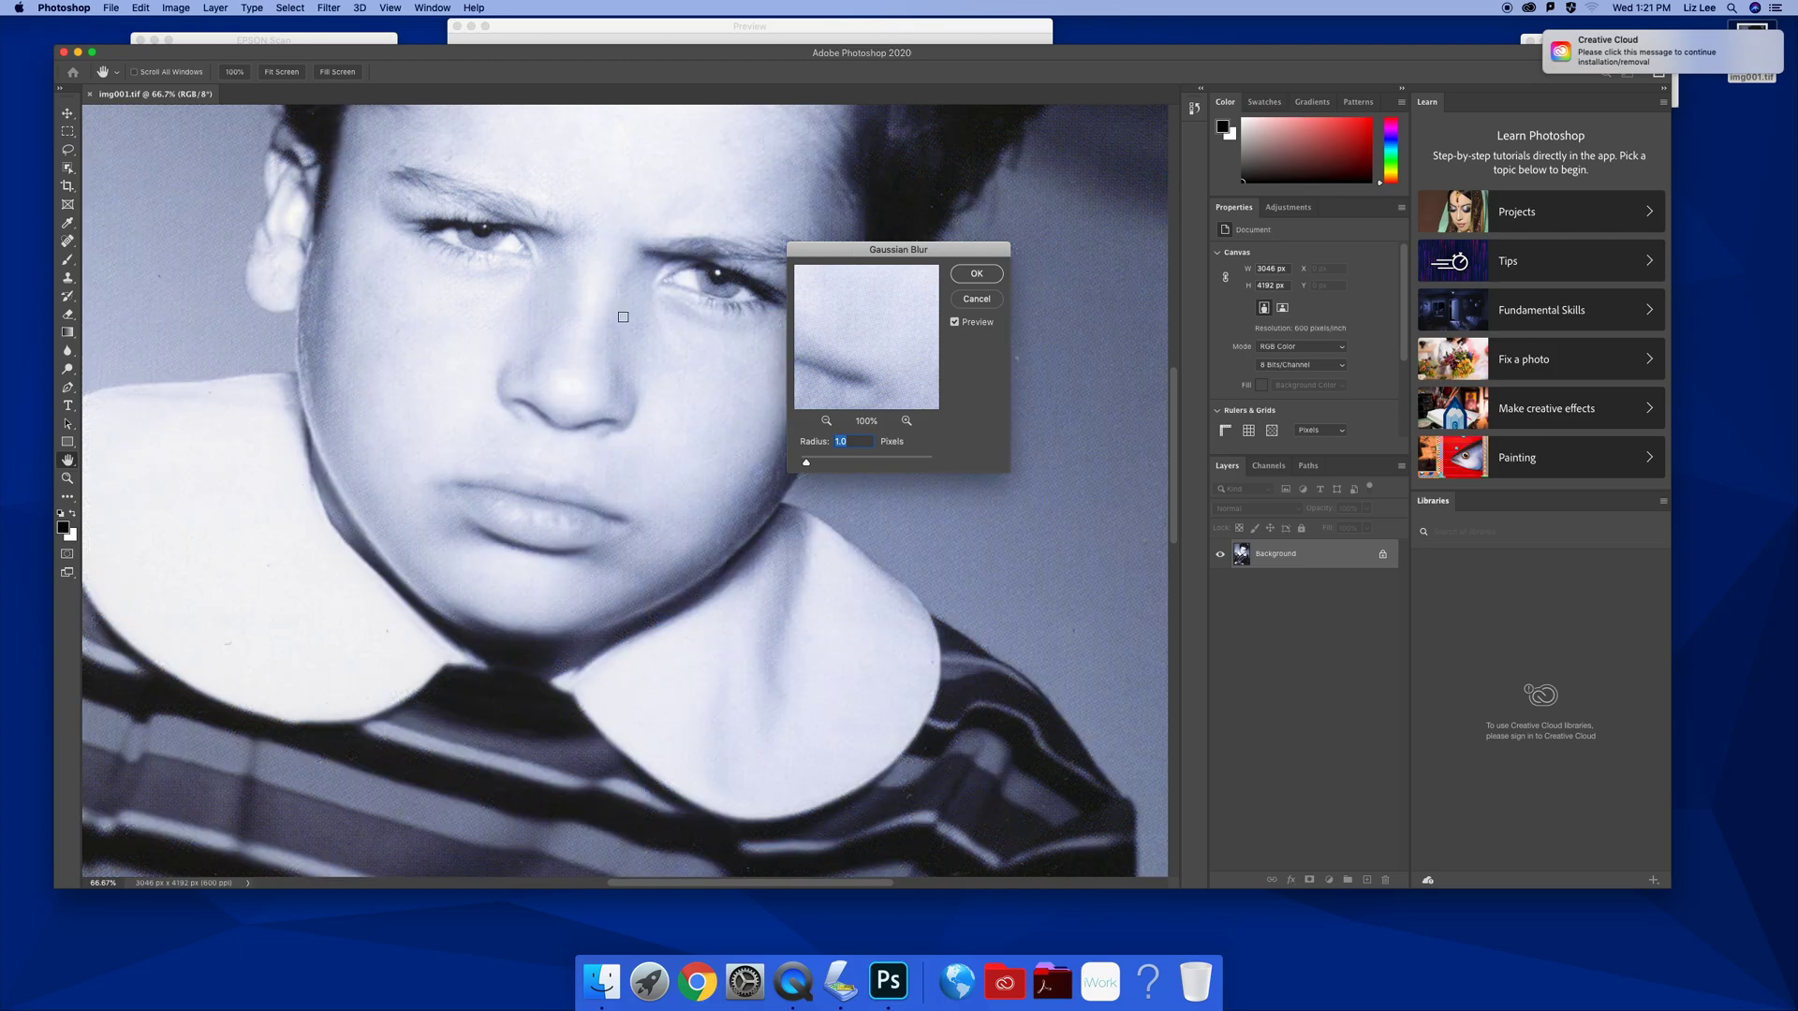
Try Gaussian Blur radius values from 1 to about 2.5 pixels, comparing with the original
left_click(843, 442)
double_click(852, 444)
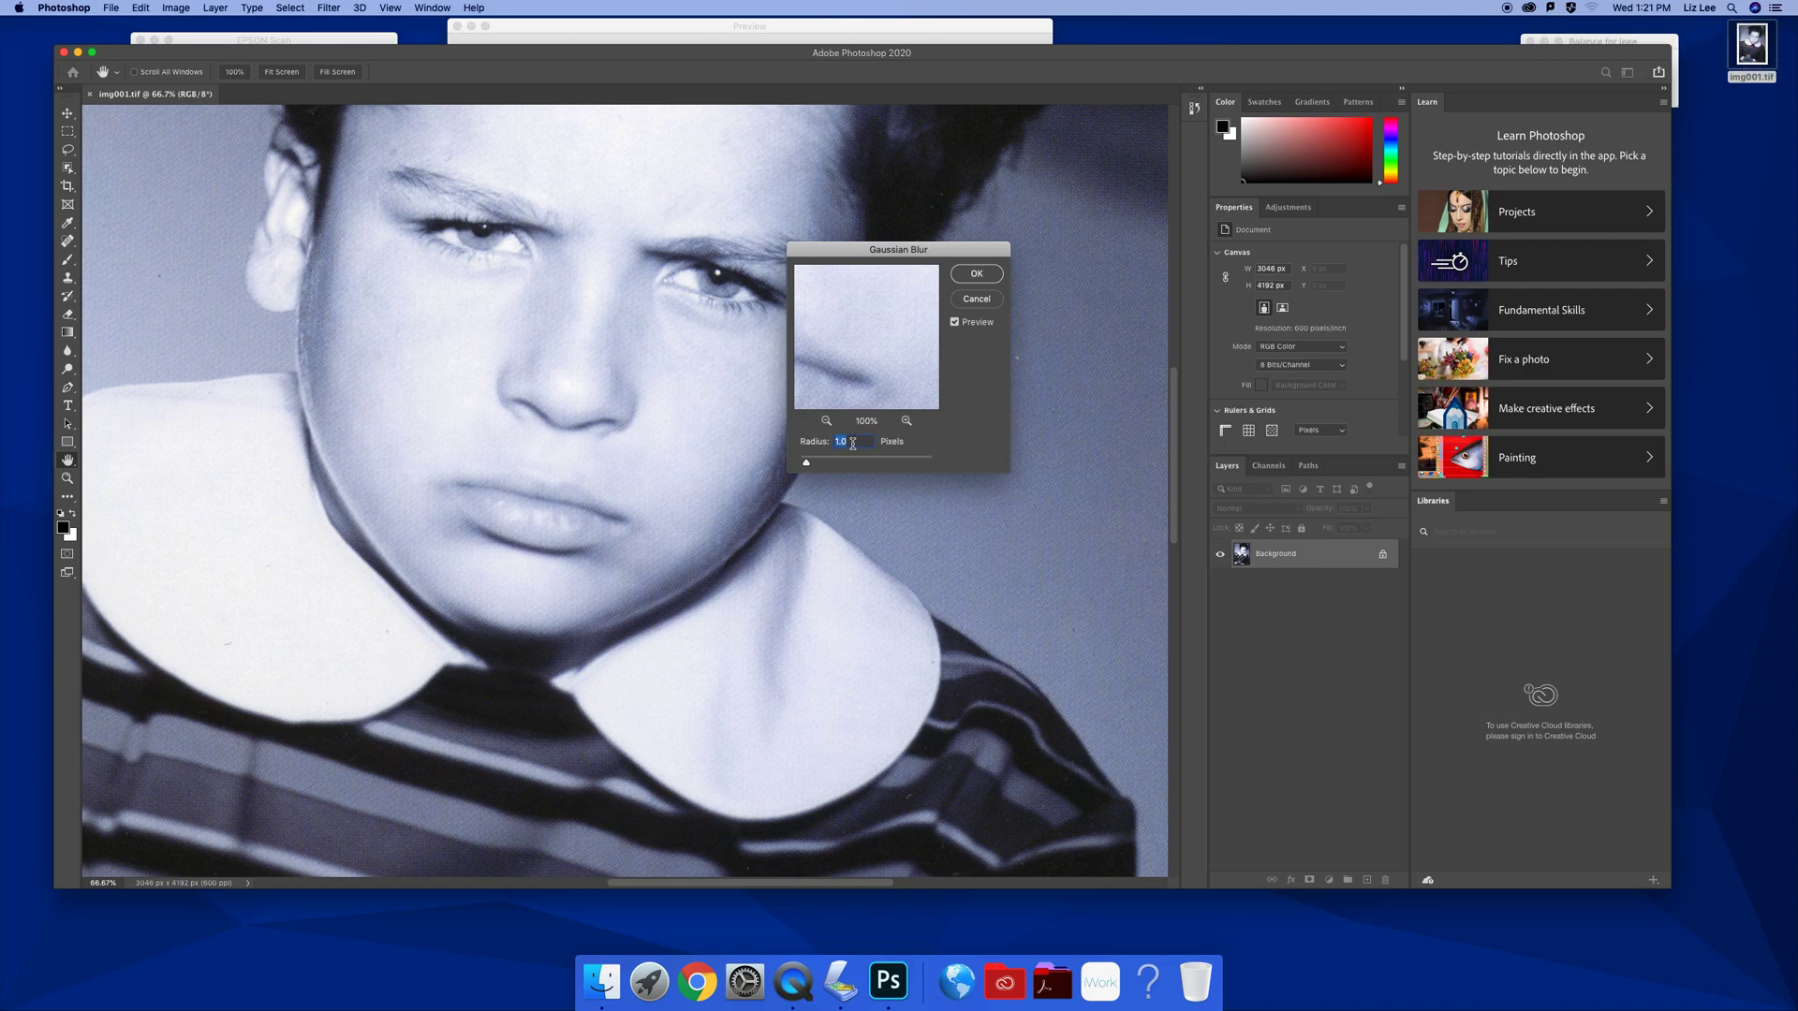
type("1")
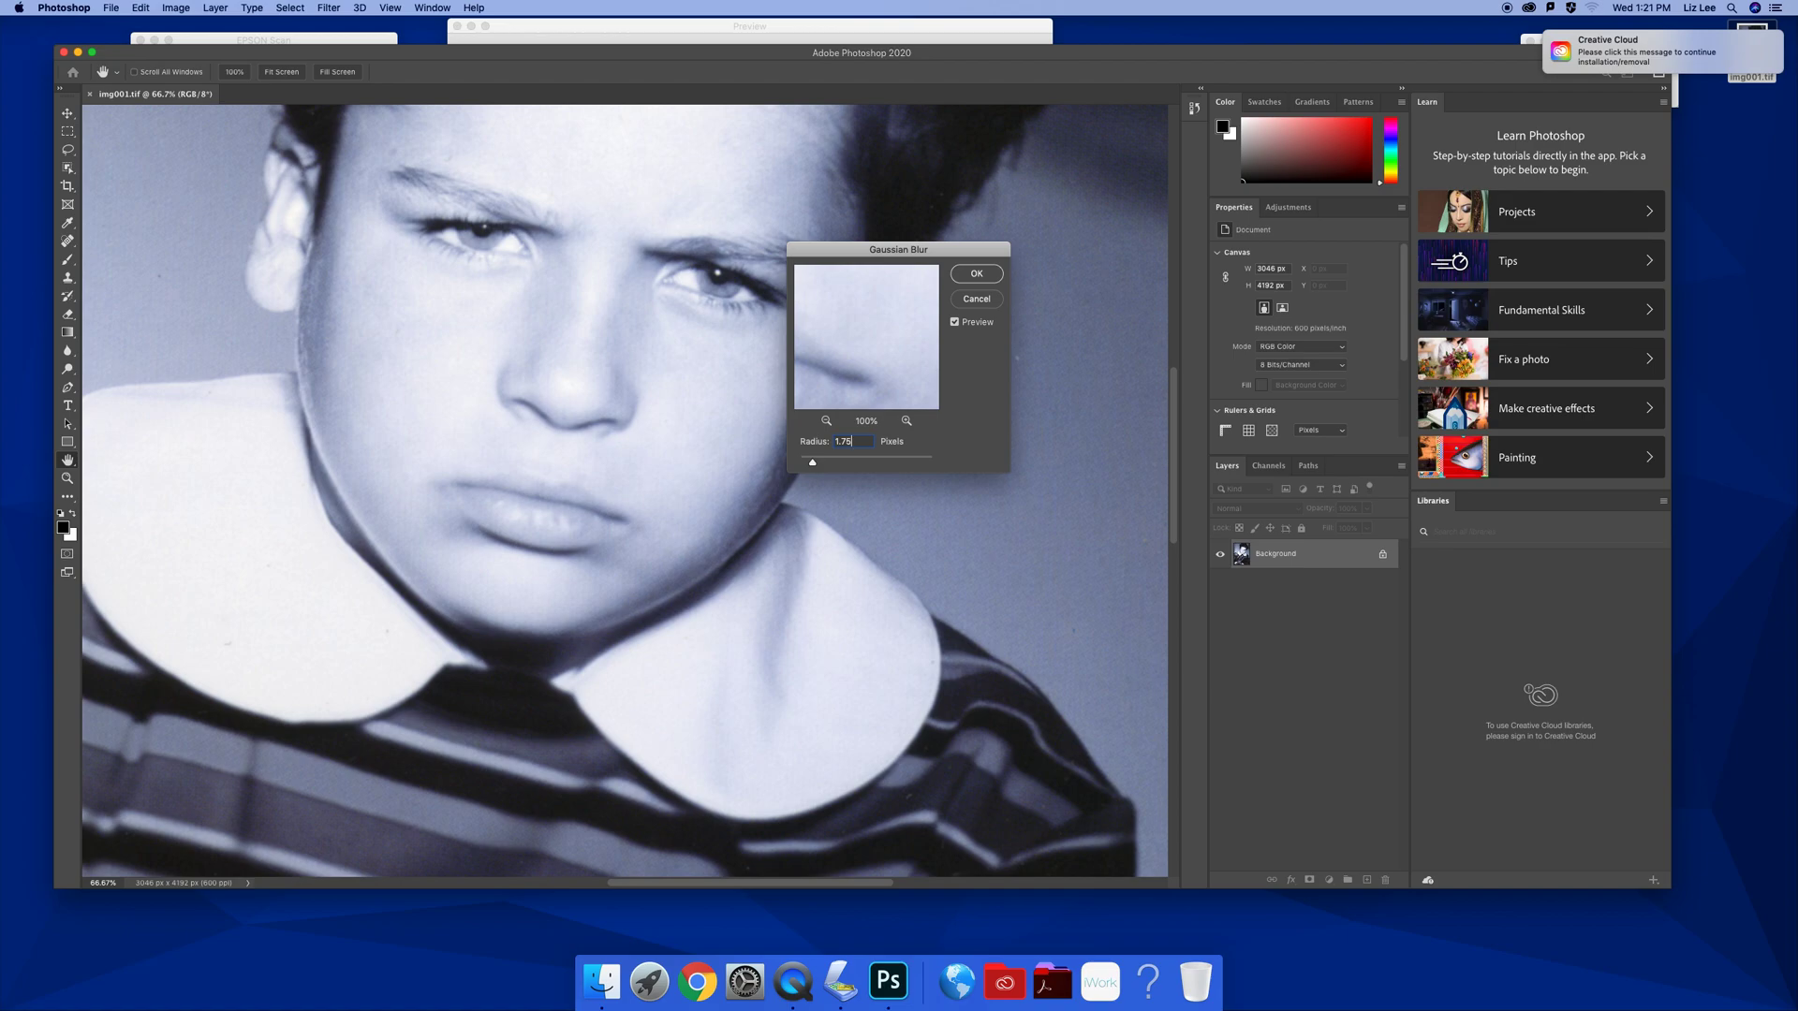
key("BackSpace")
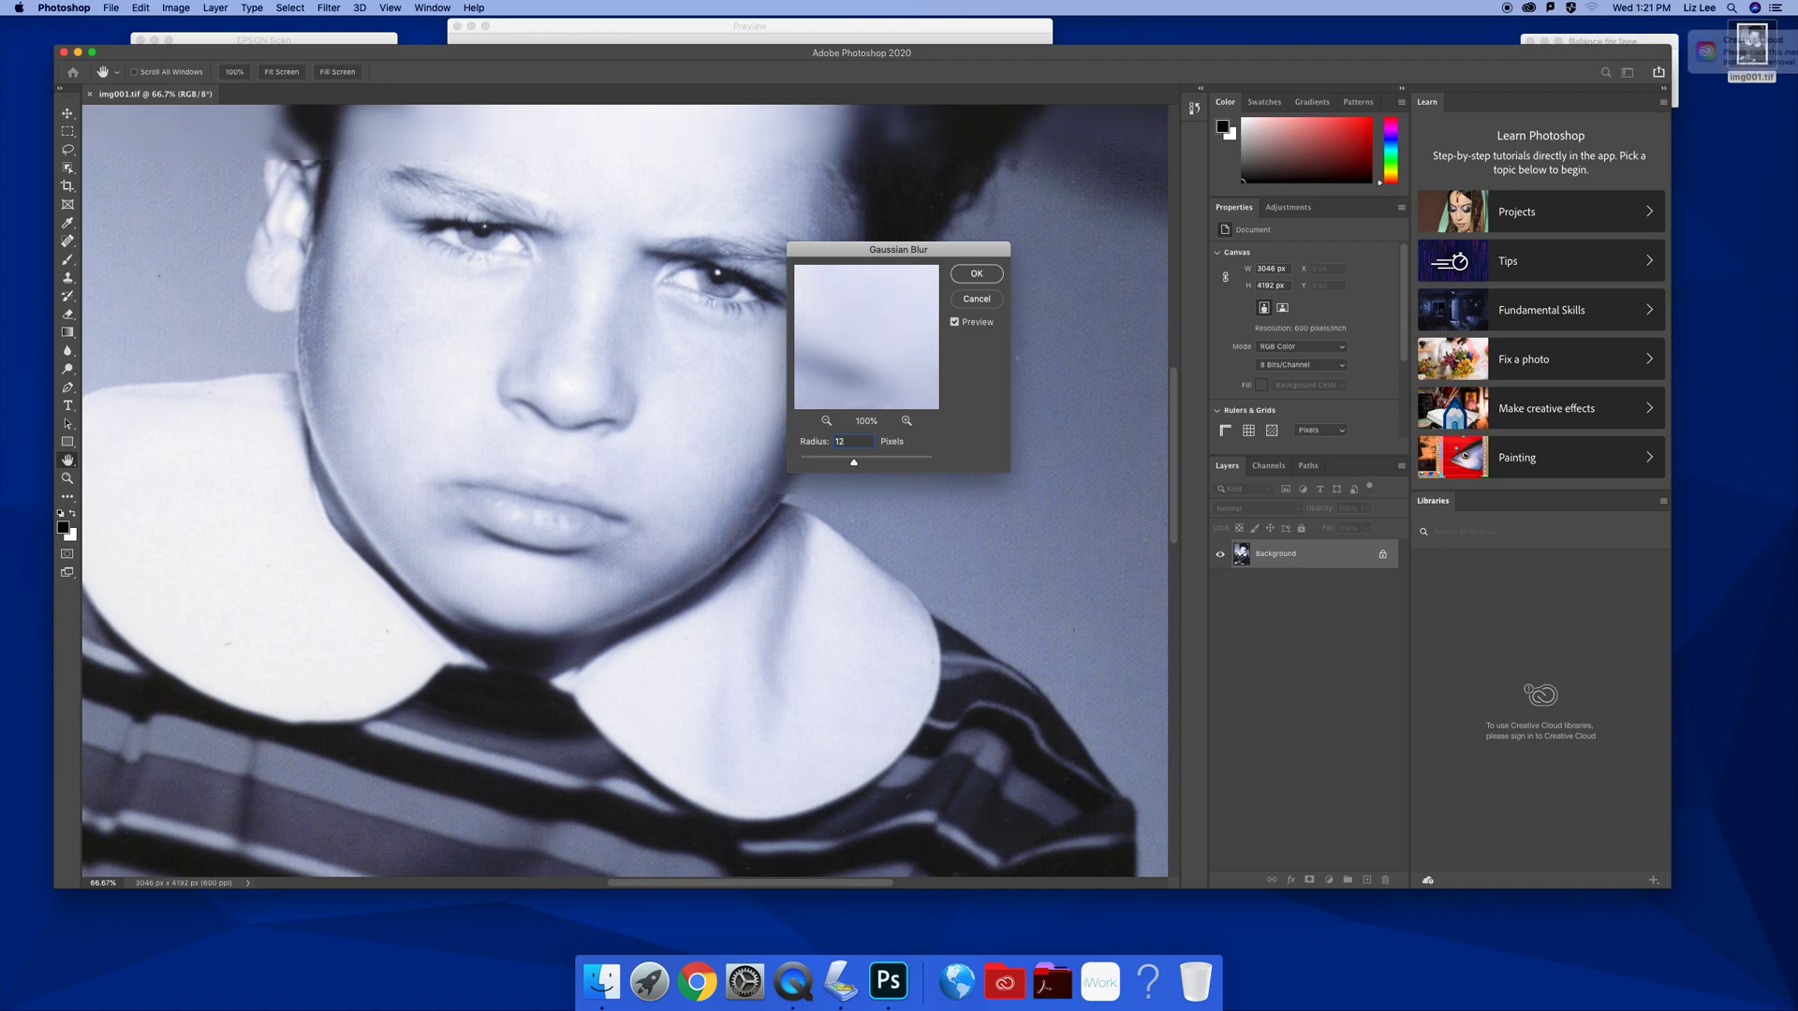
type("2")
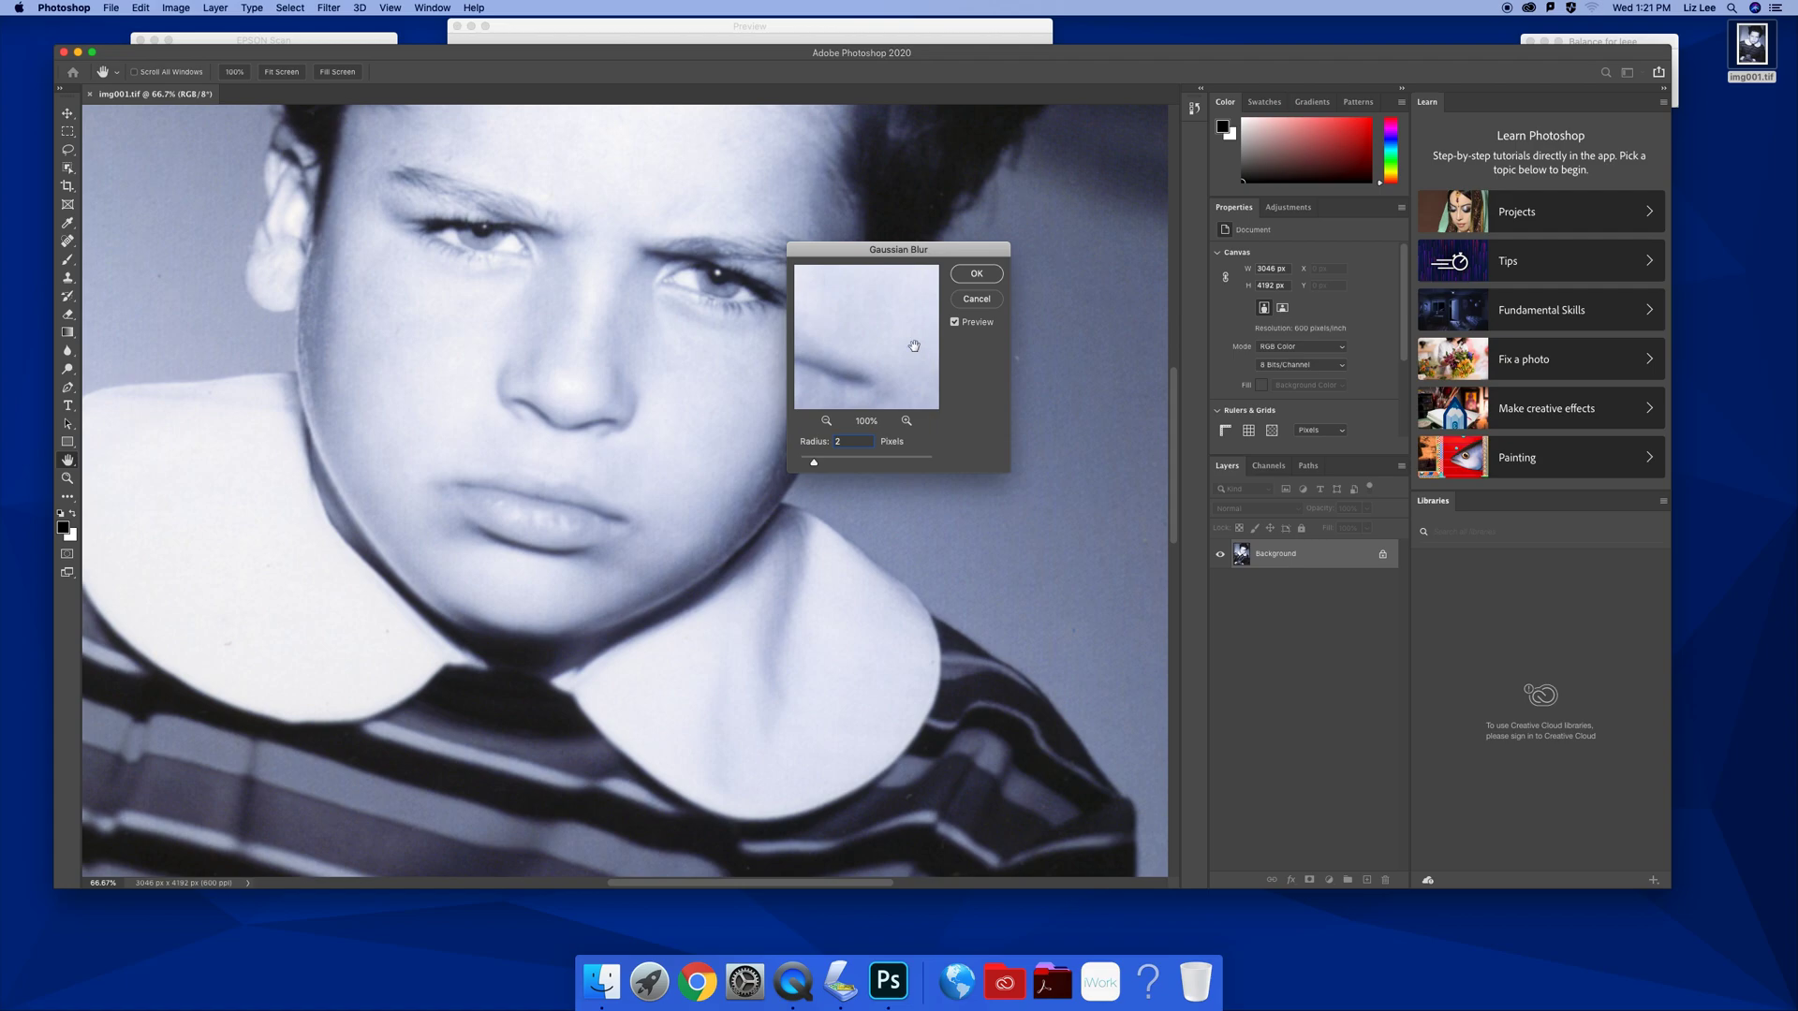
left_click_drag(852, 330, 871, 403)
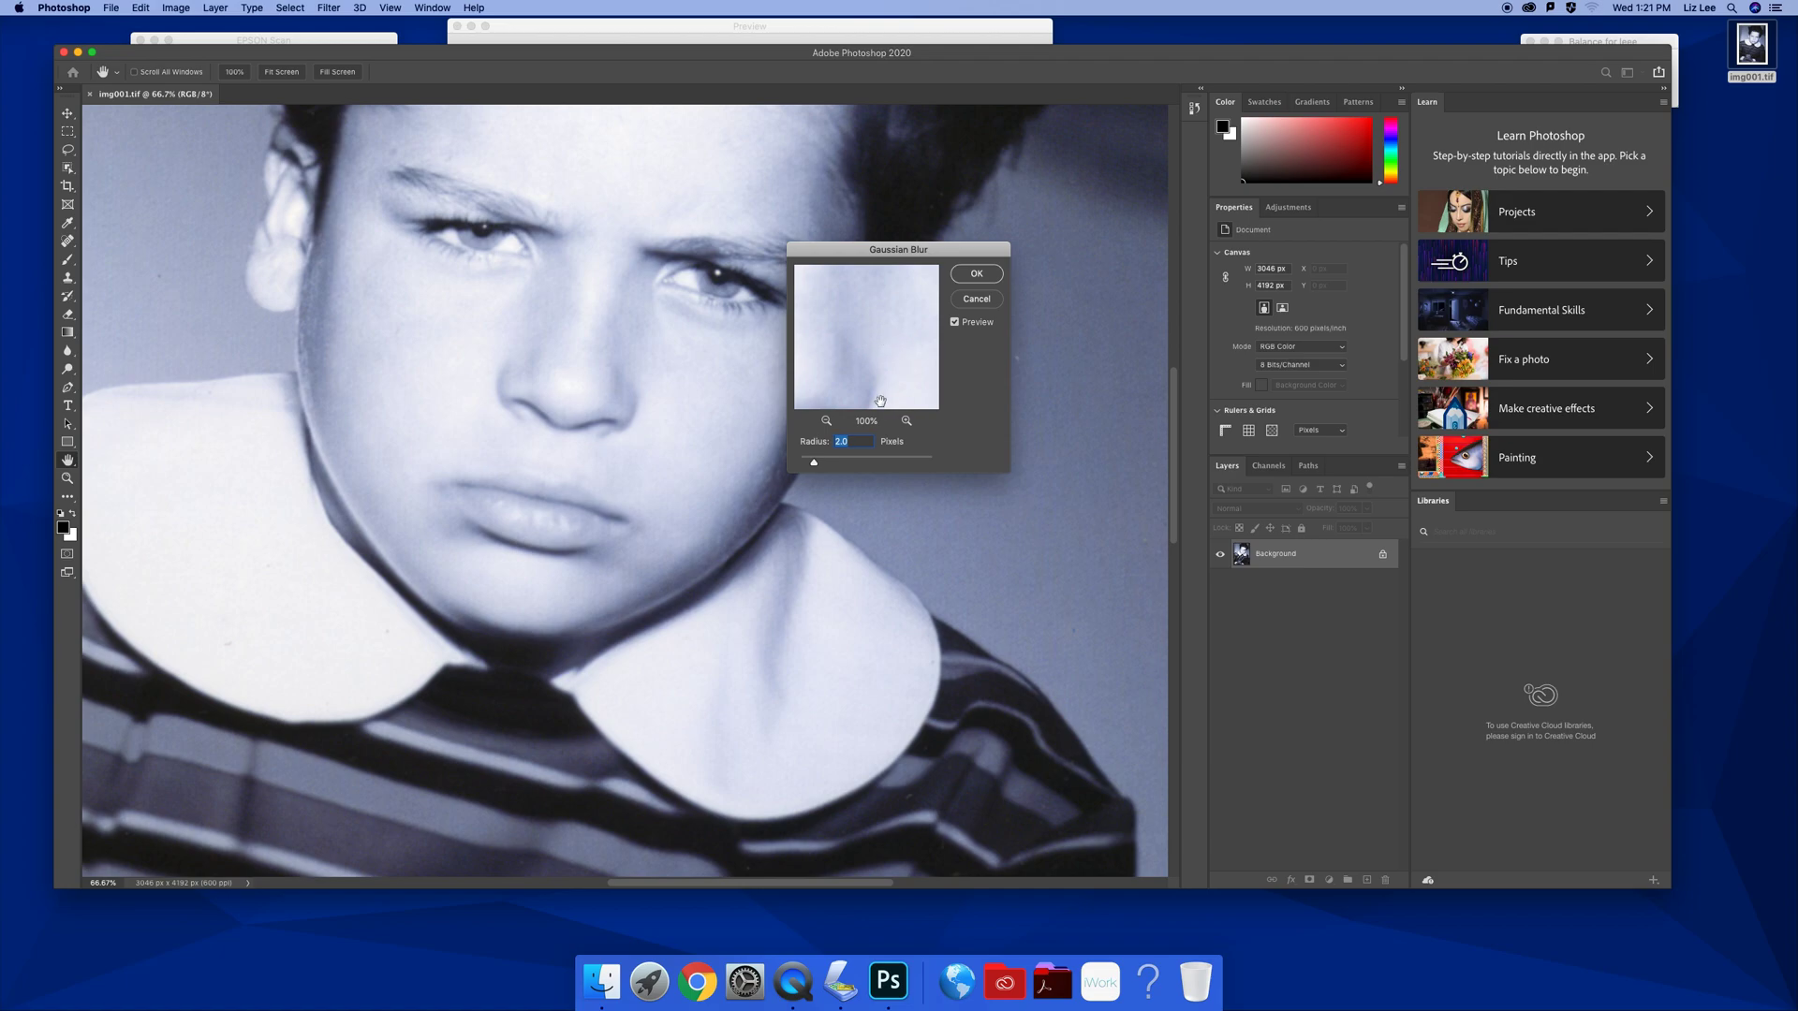
left_click(853, 444)
type("2")
key("BackSpace")
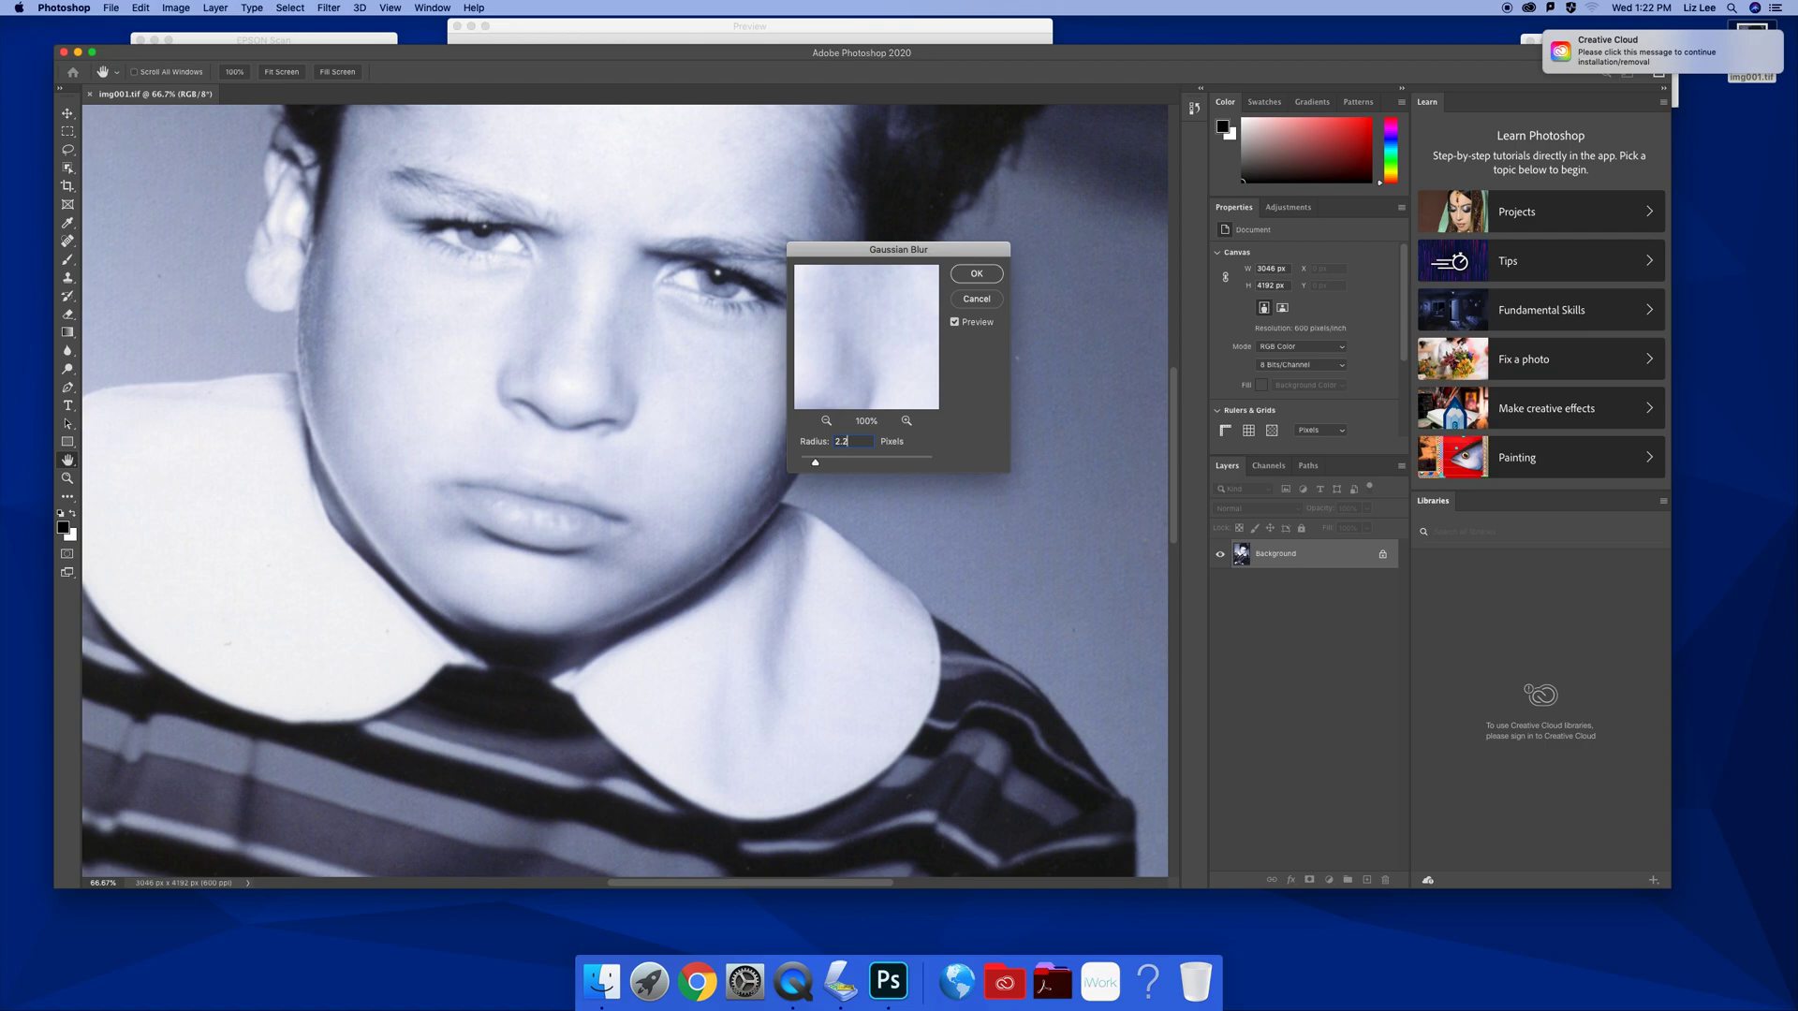
key("BackSpace")
key("BackSpace")
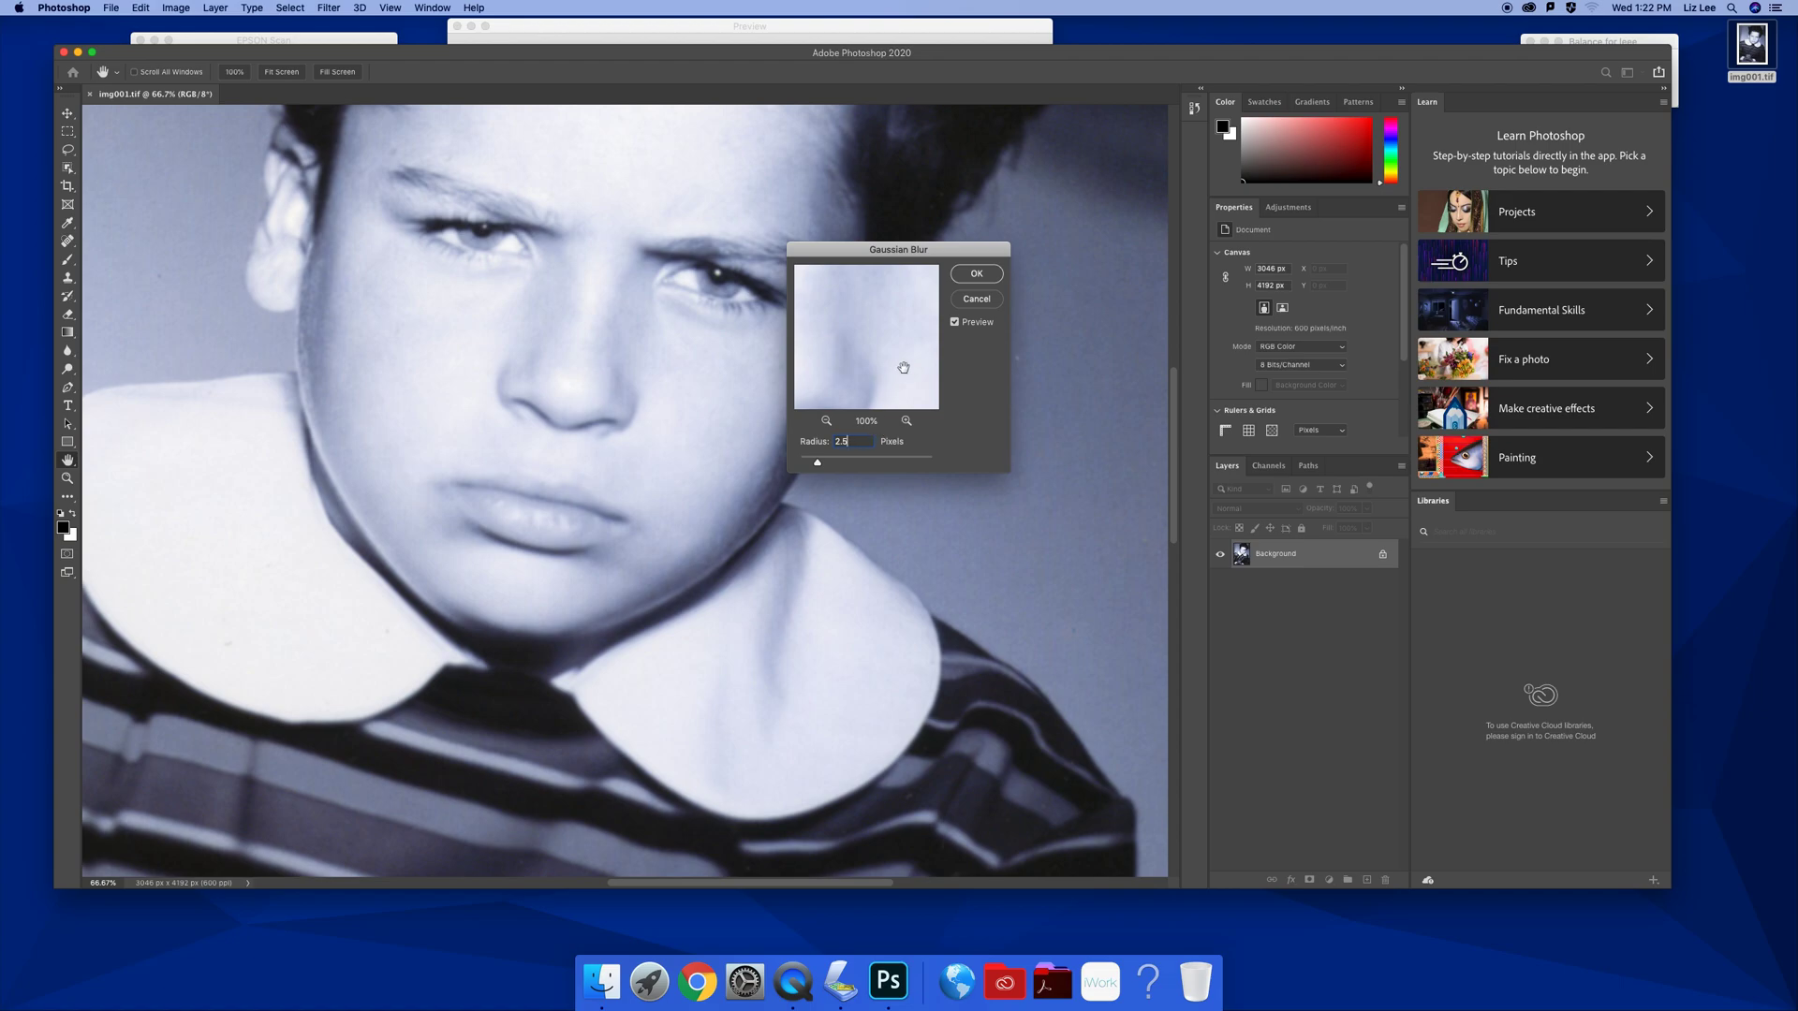
Apply the Gaussian blur, then resample the portrait to 300 ppi (1523 × 2096 px) and fit it on screen
left_click(978, 274)
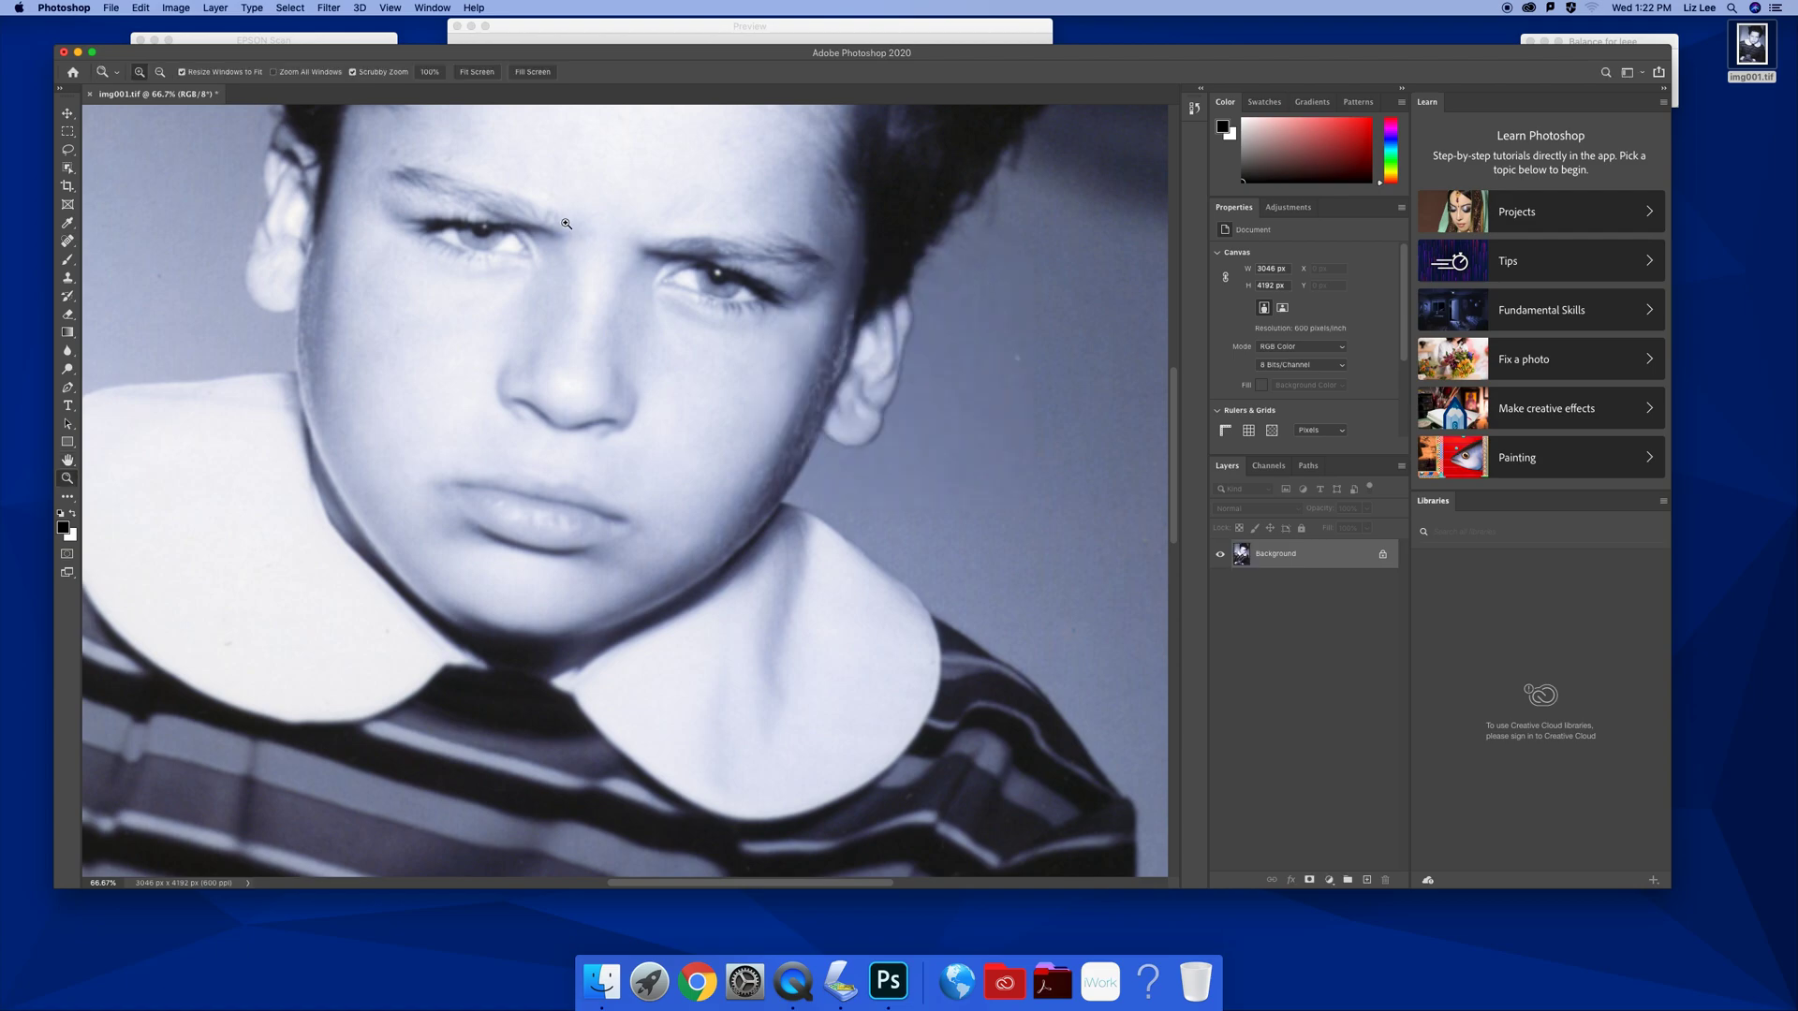
left_click(178, 11)
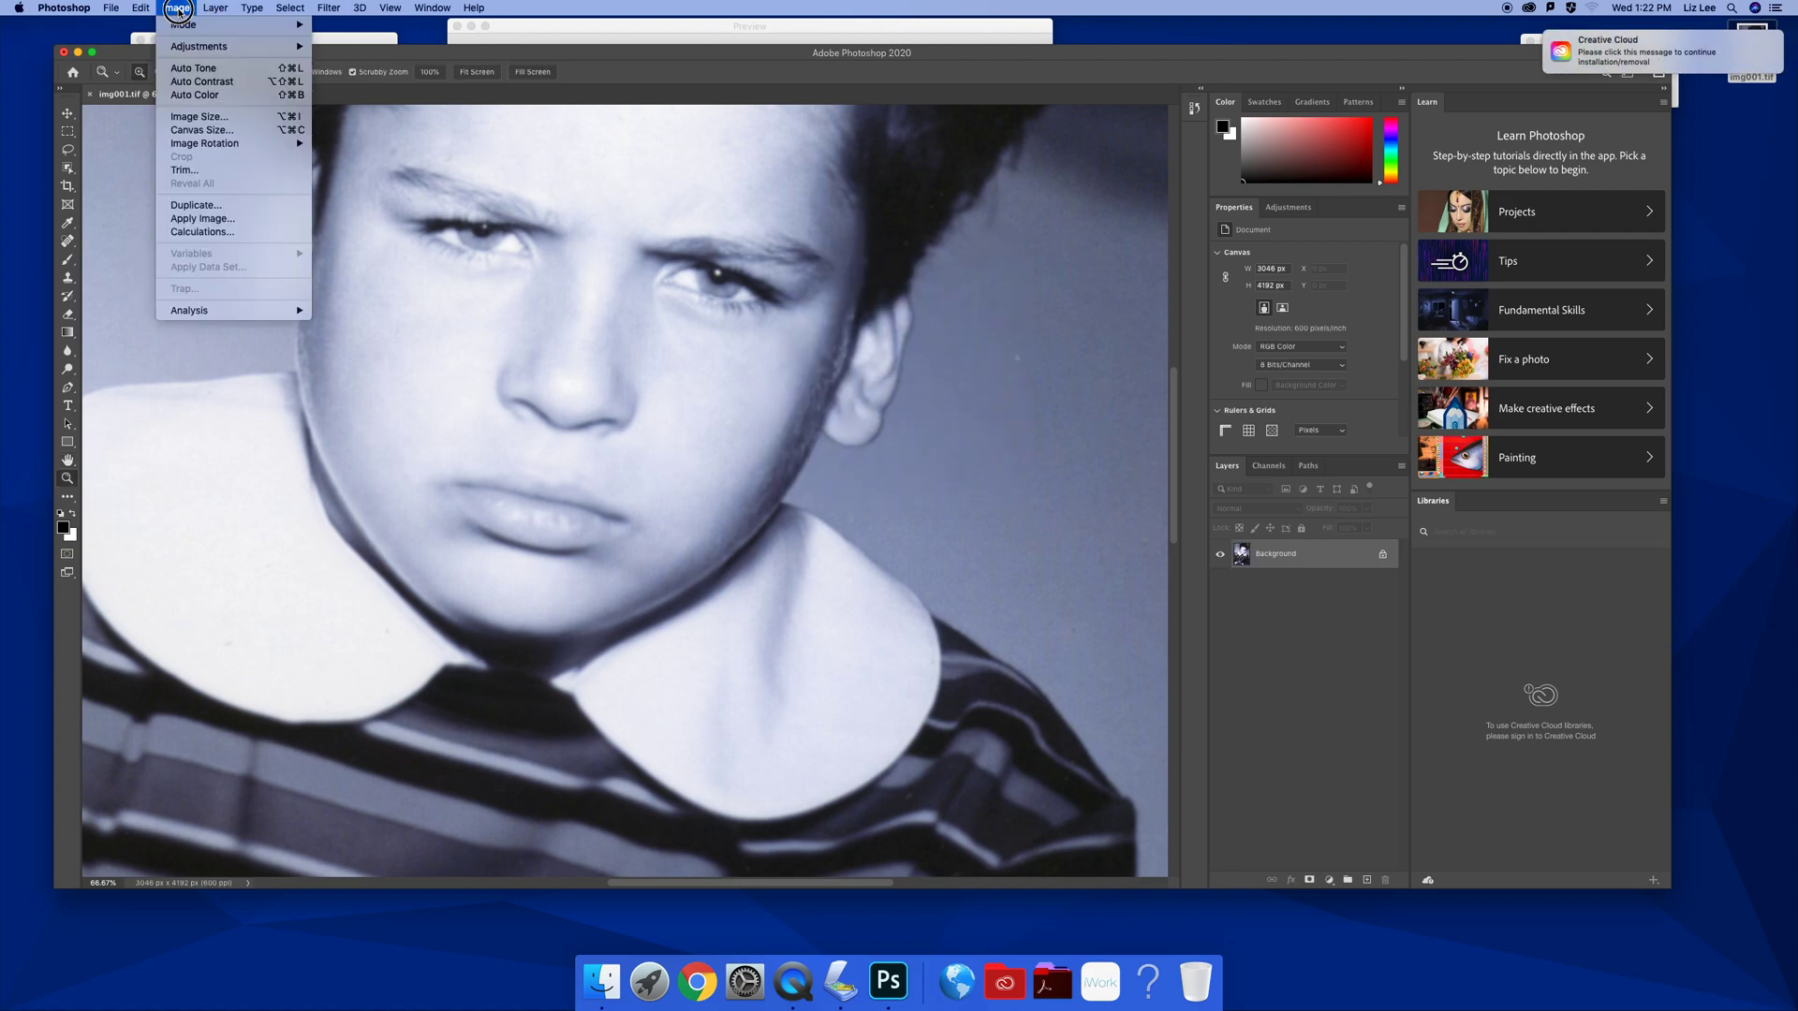
left_click(187, 117)
double_click(981, 497)
type("300")
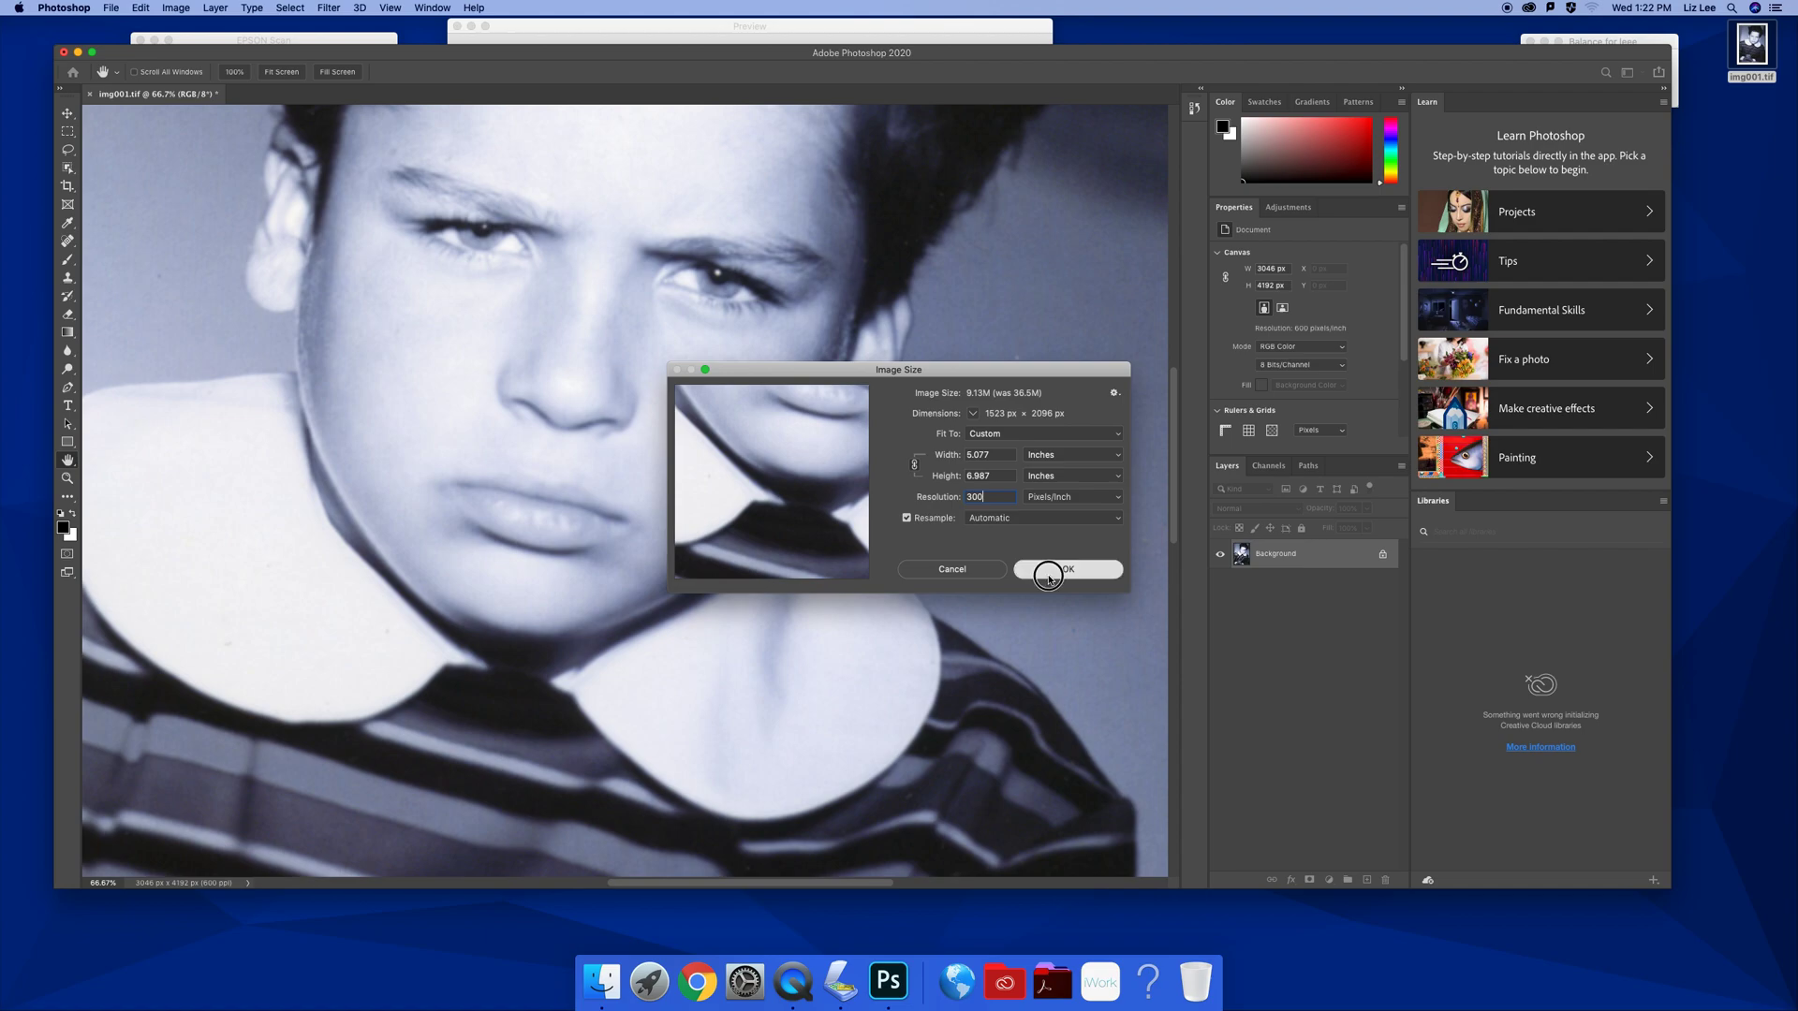
left_click(1049, 571)
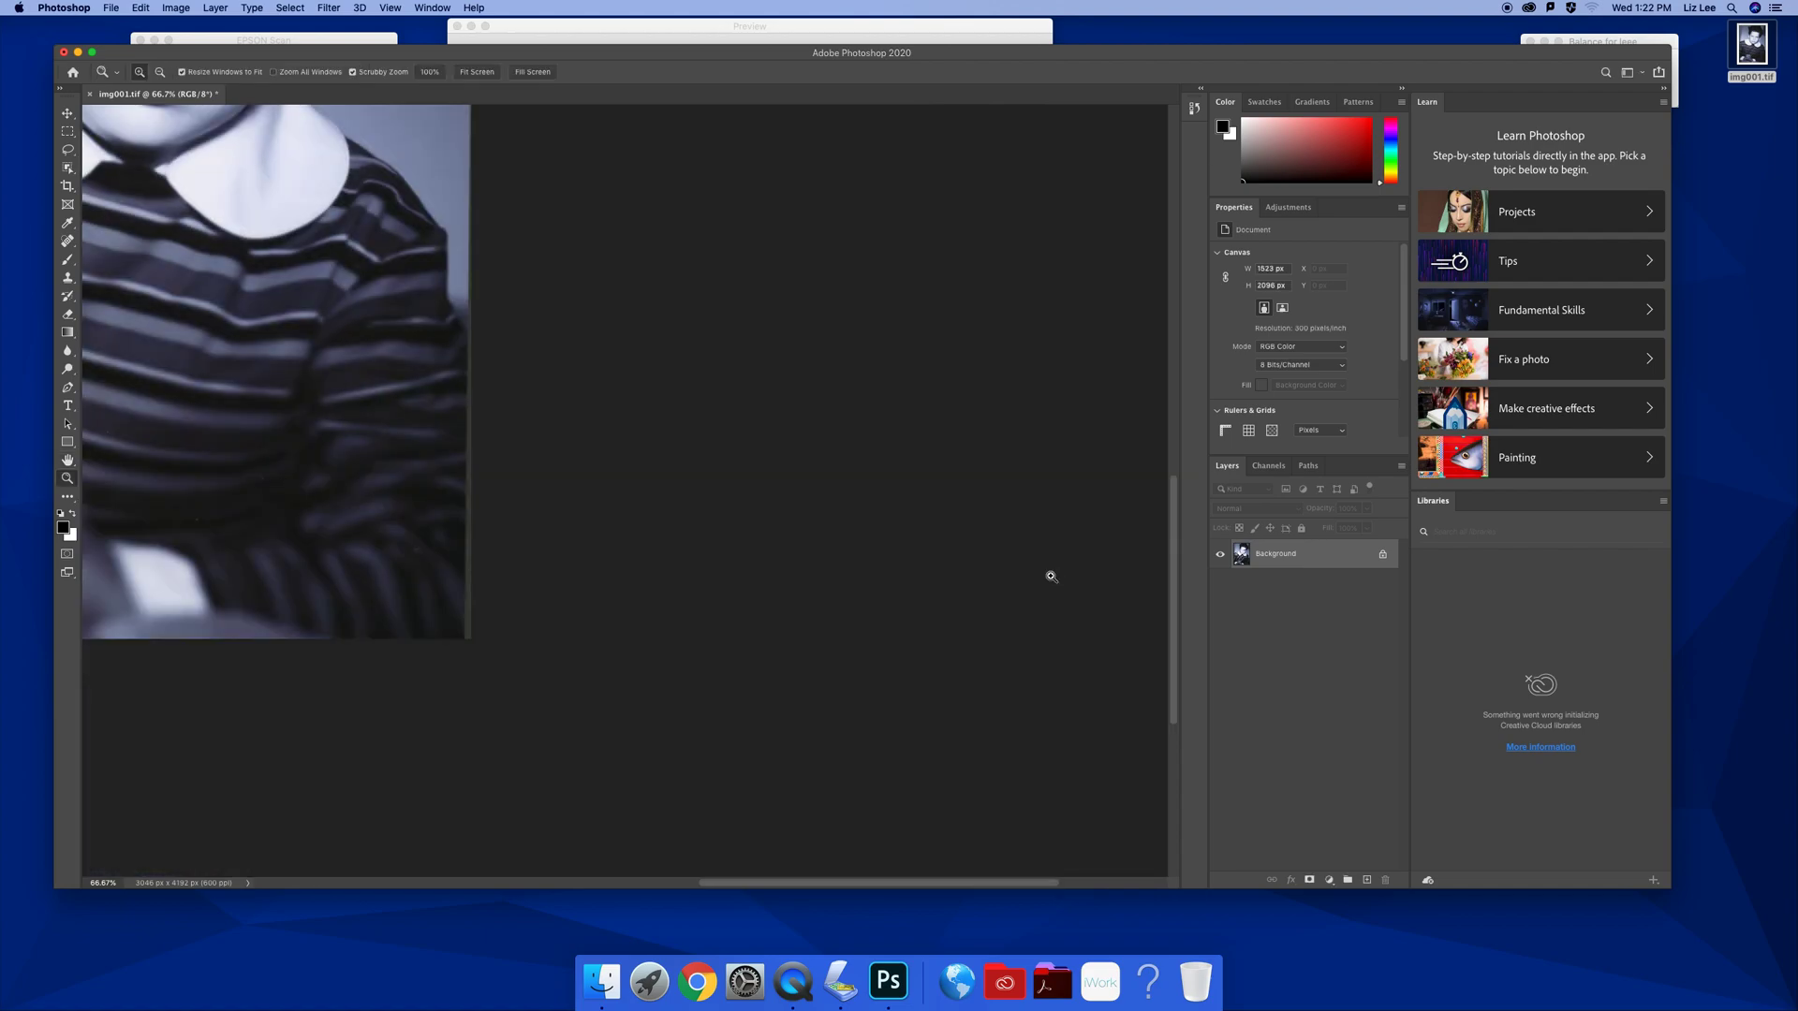
key("super+minus")
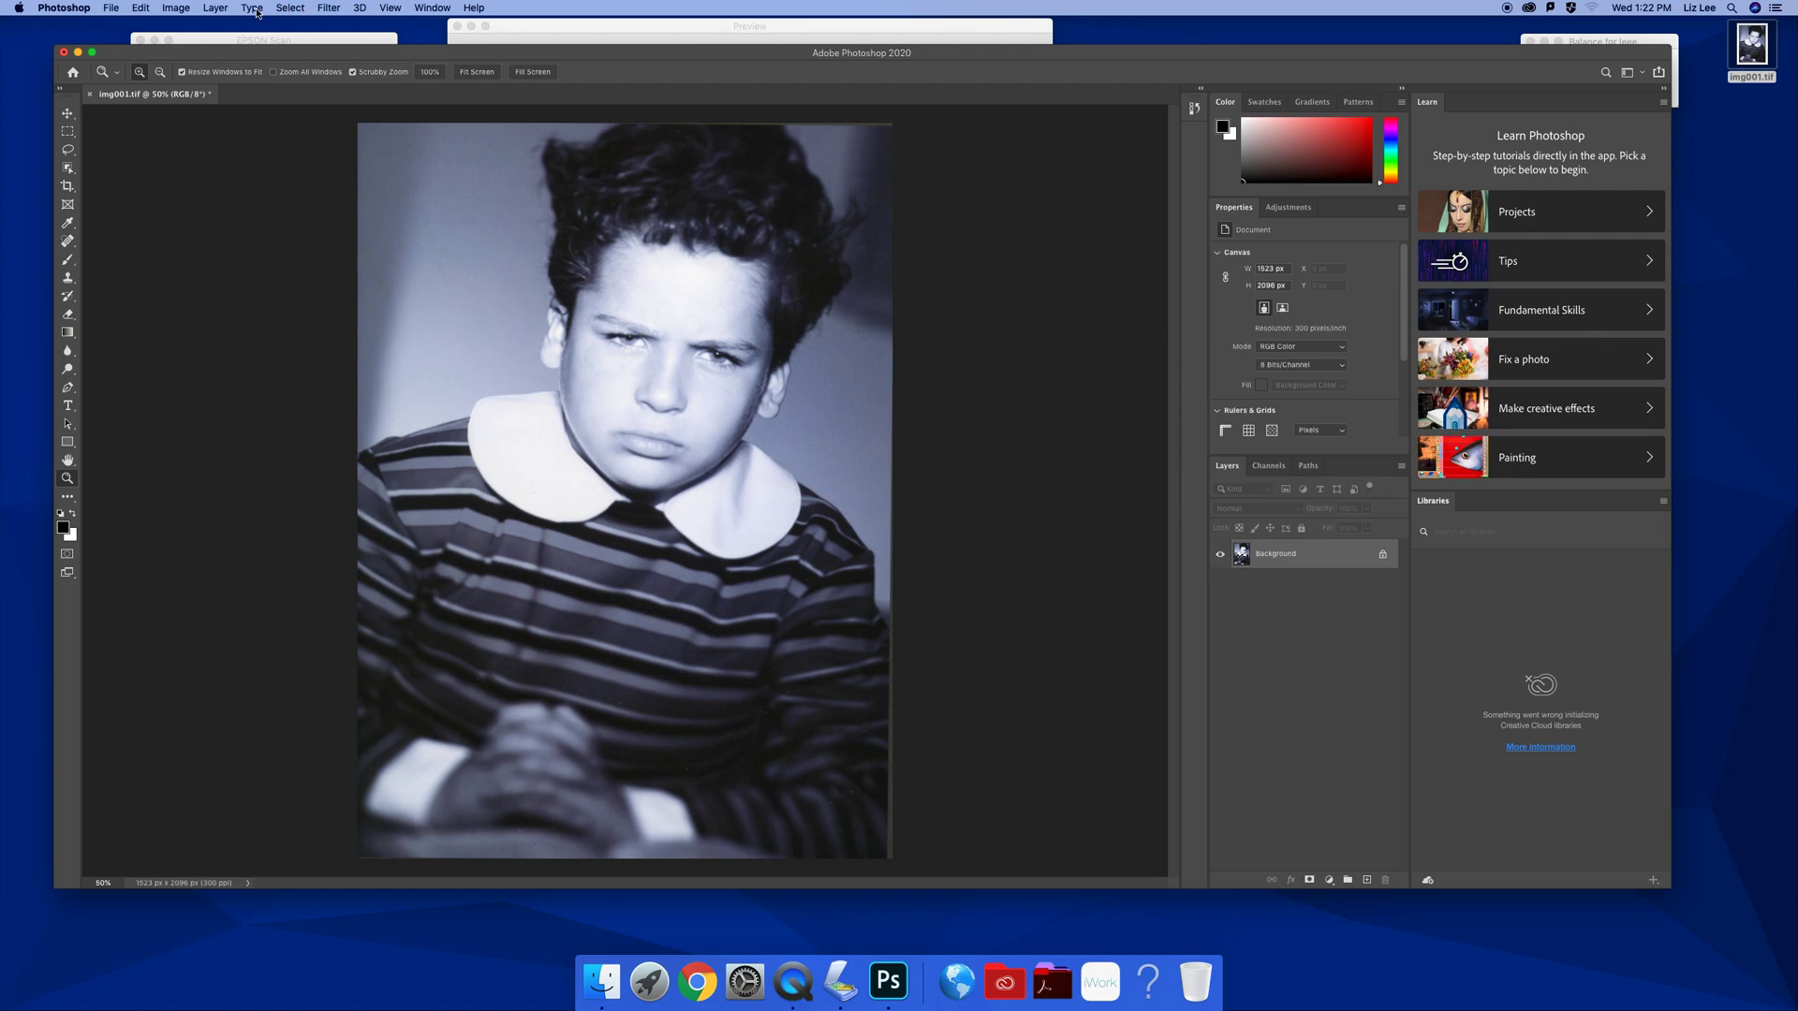
Apply an Unsharp Mask with 2.5-pixel radius after testing Amount and Threshold, then save img001.tif
left_click(335, 8)
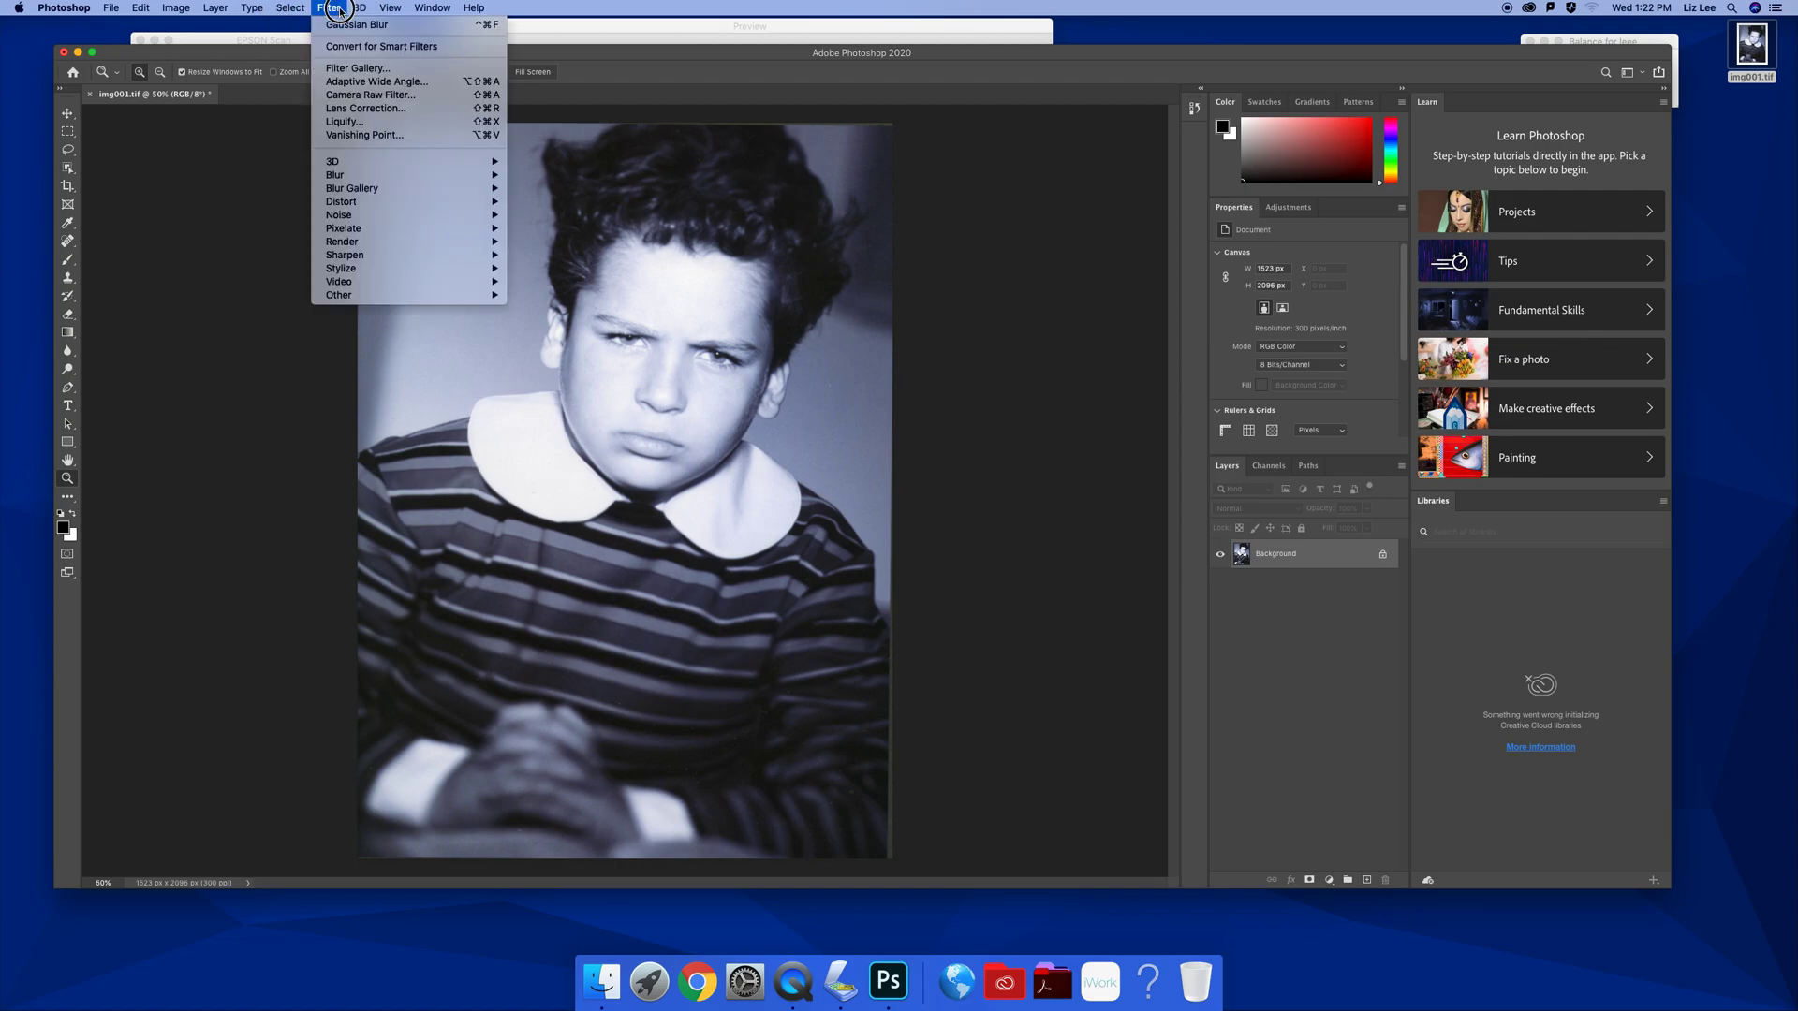
mouse_move(370, 264)
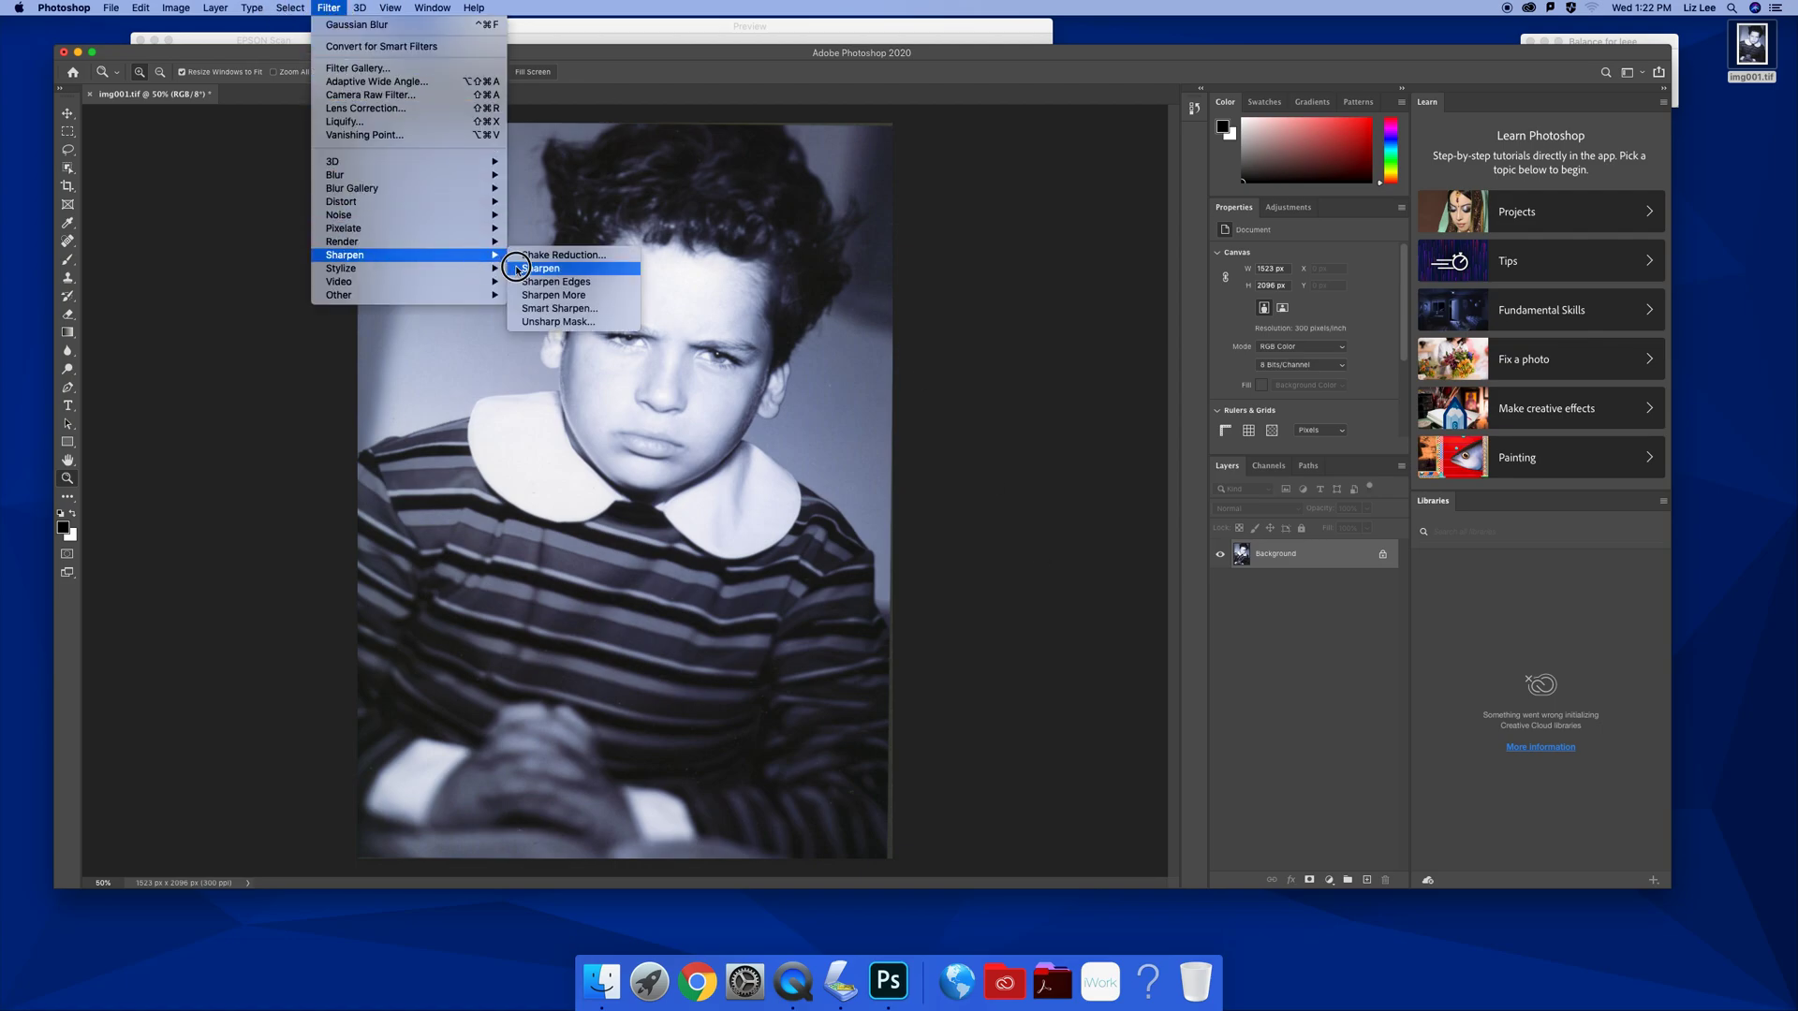
left_click(598, 325)
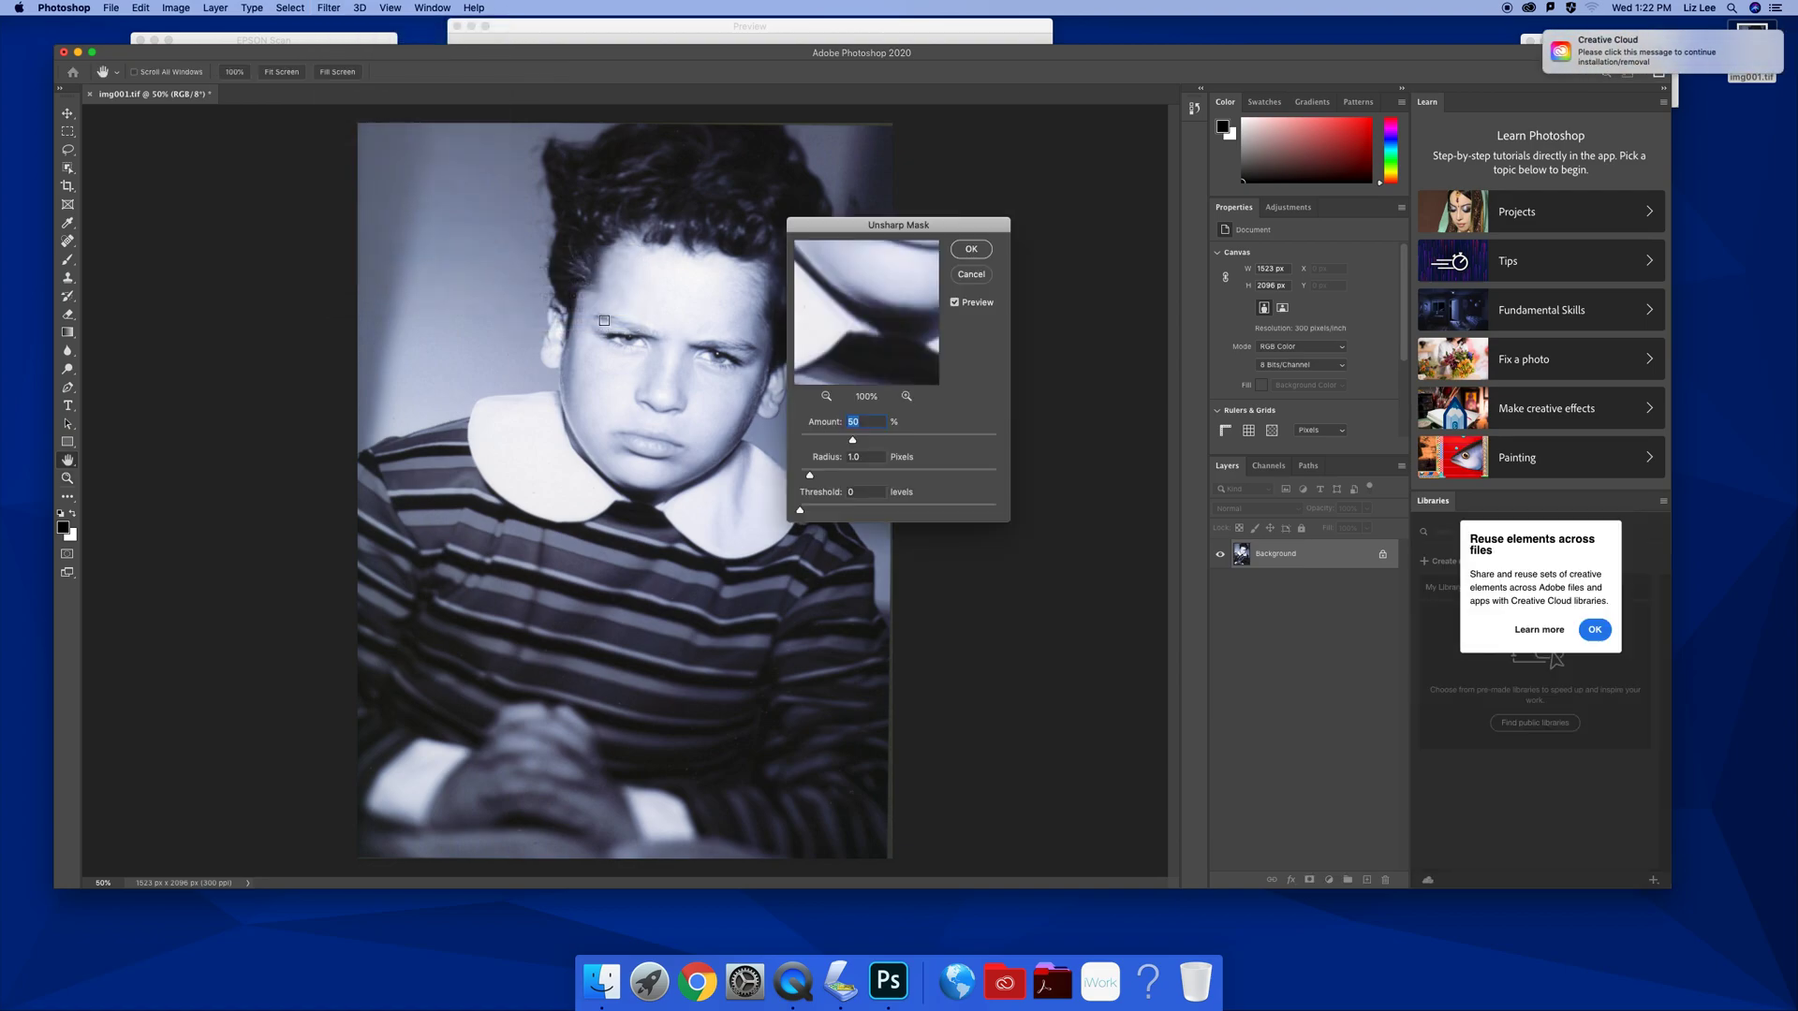
left_click(847, 459)
type("2.5")
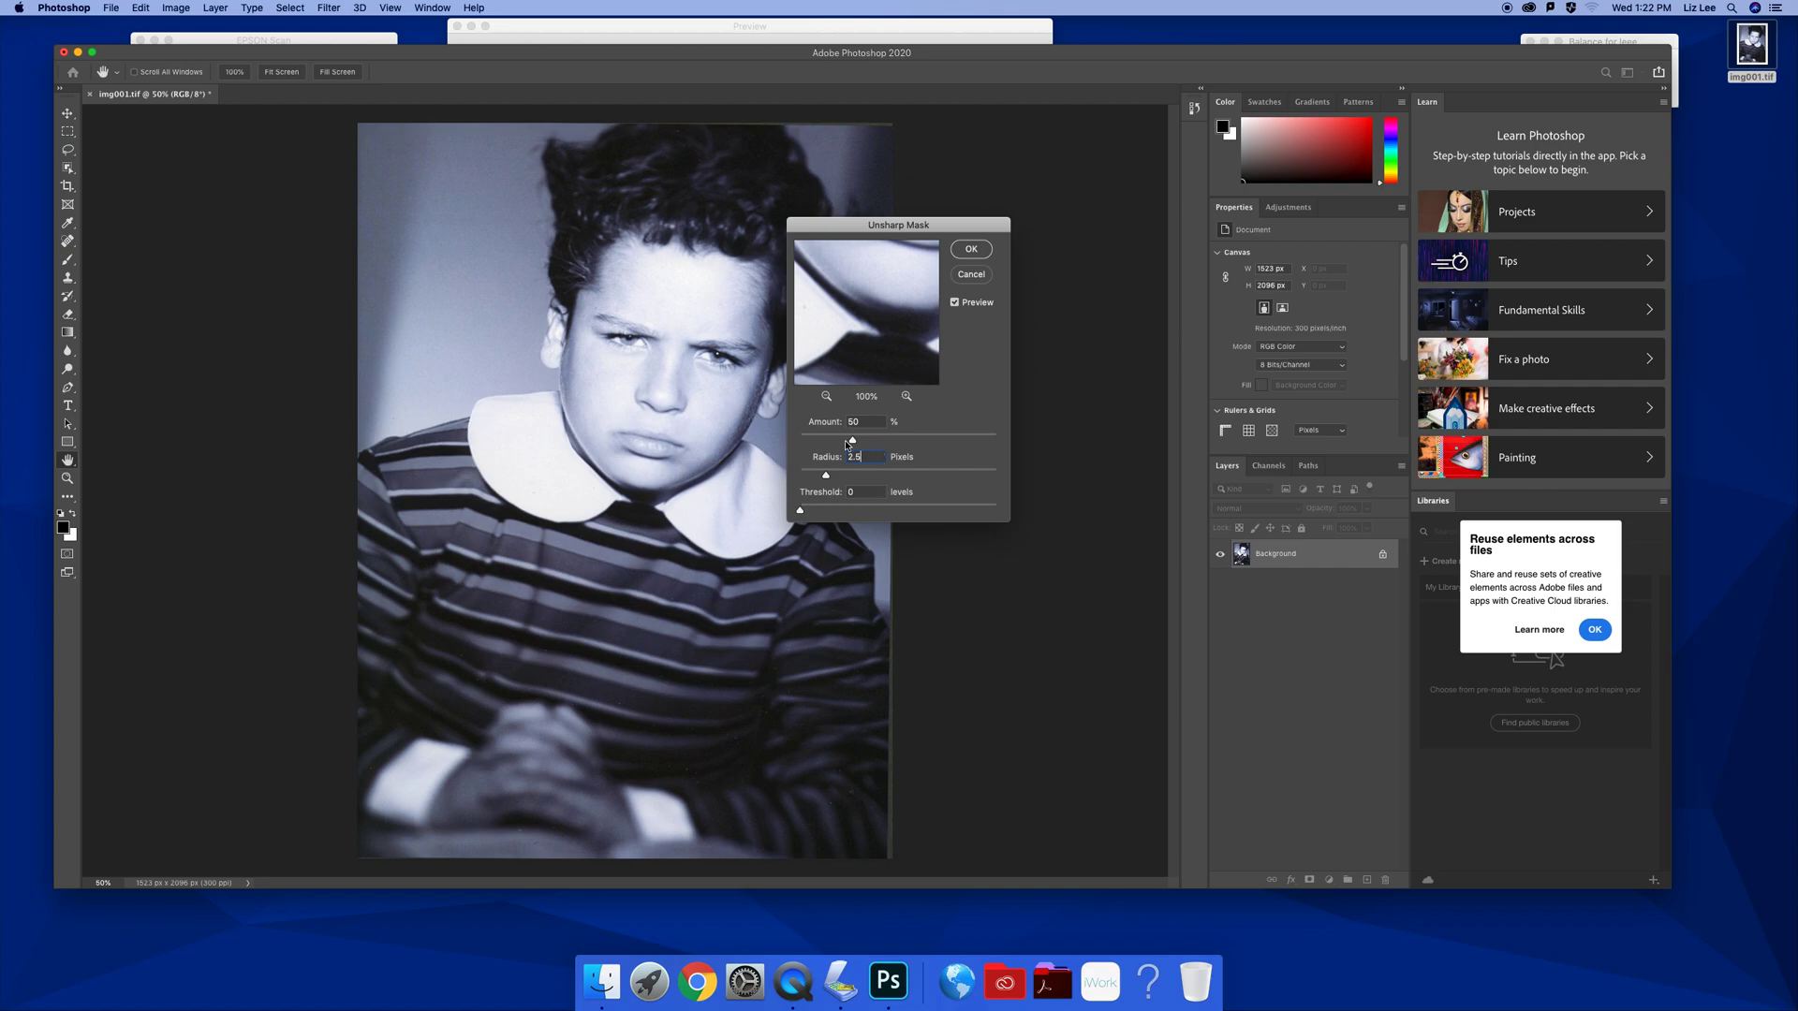
left_click_drag(853, 442, 967, 443)
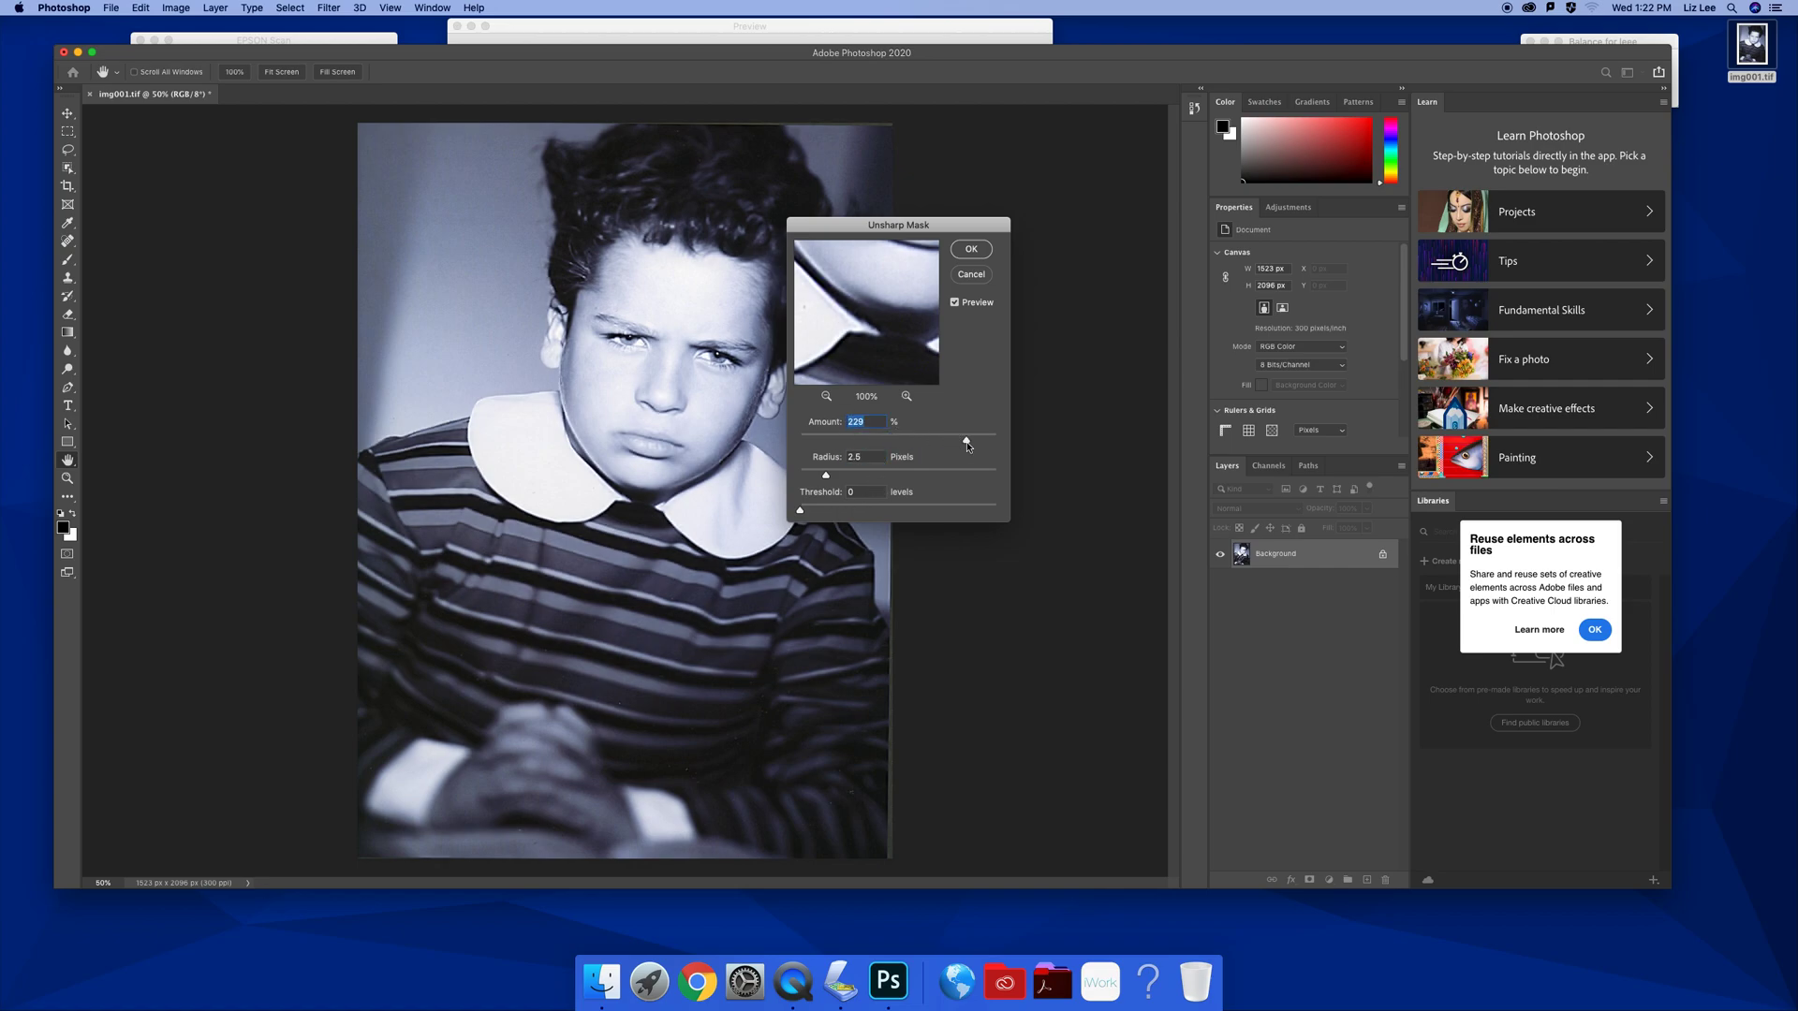
left_click_drag(968, 447, 852, 444)
left_click_drag(799, 512, 1033, 514)
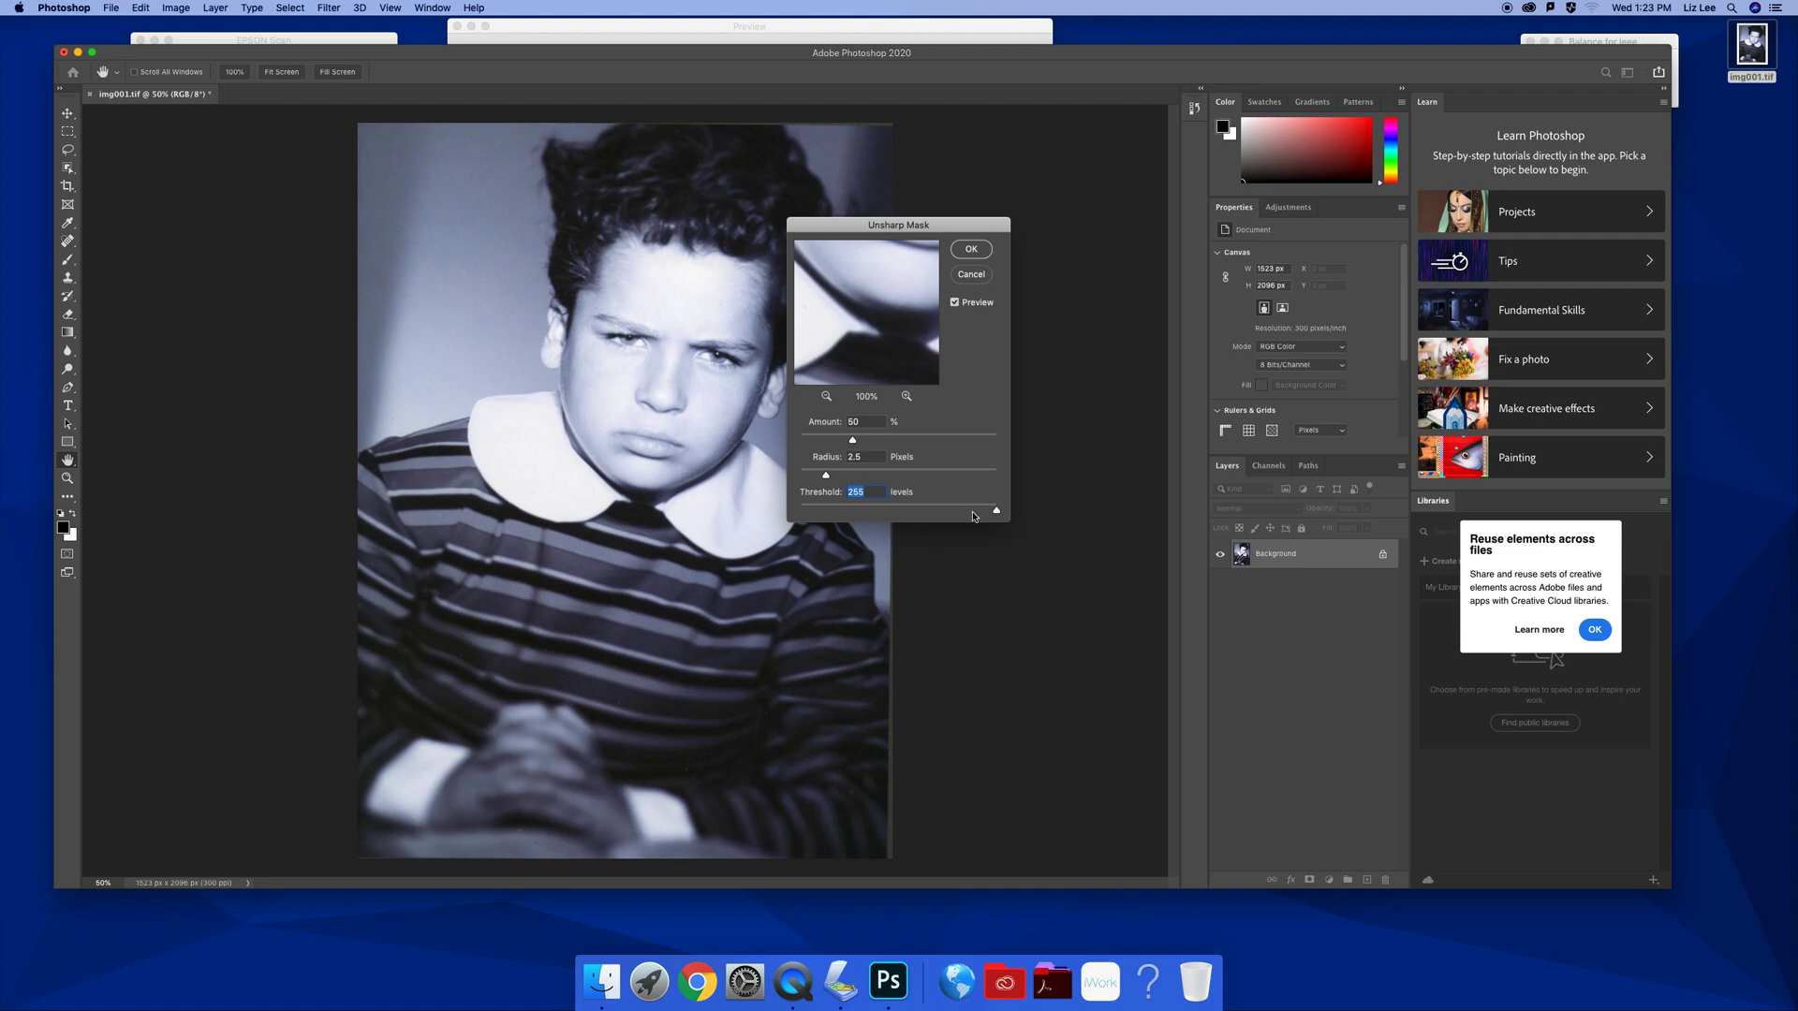
left_click_drag(997, 511, 786, 513)
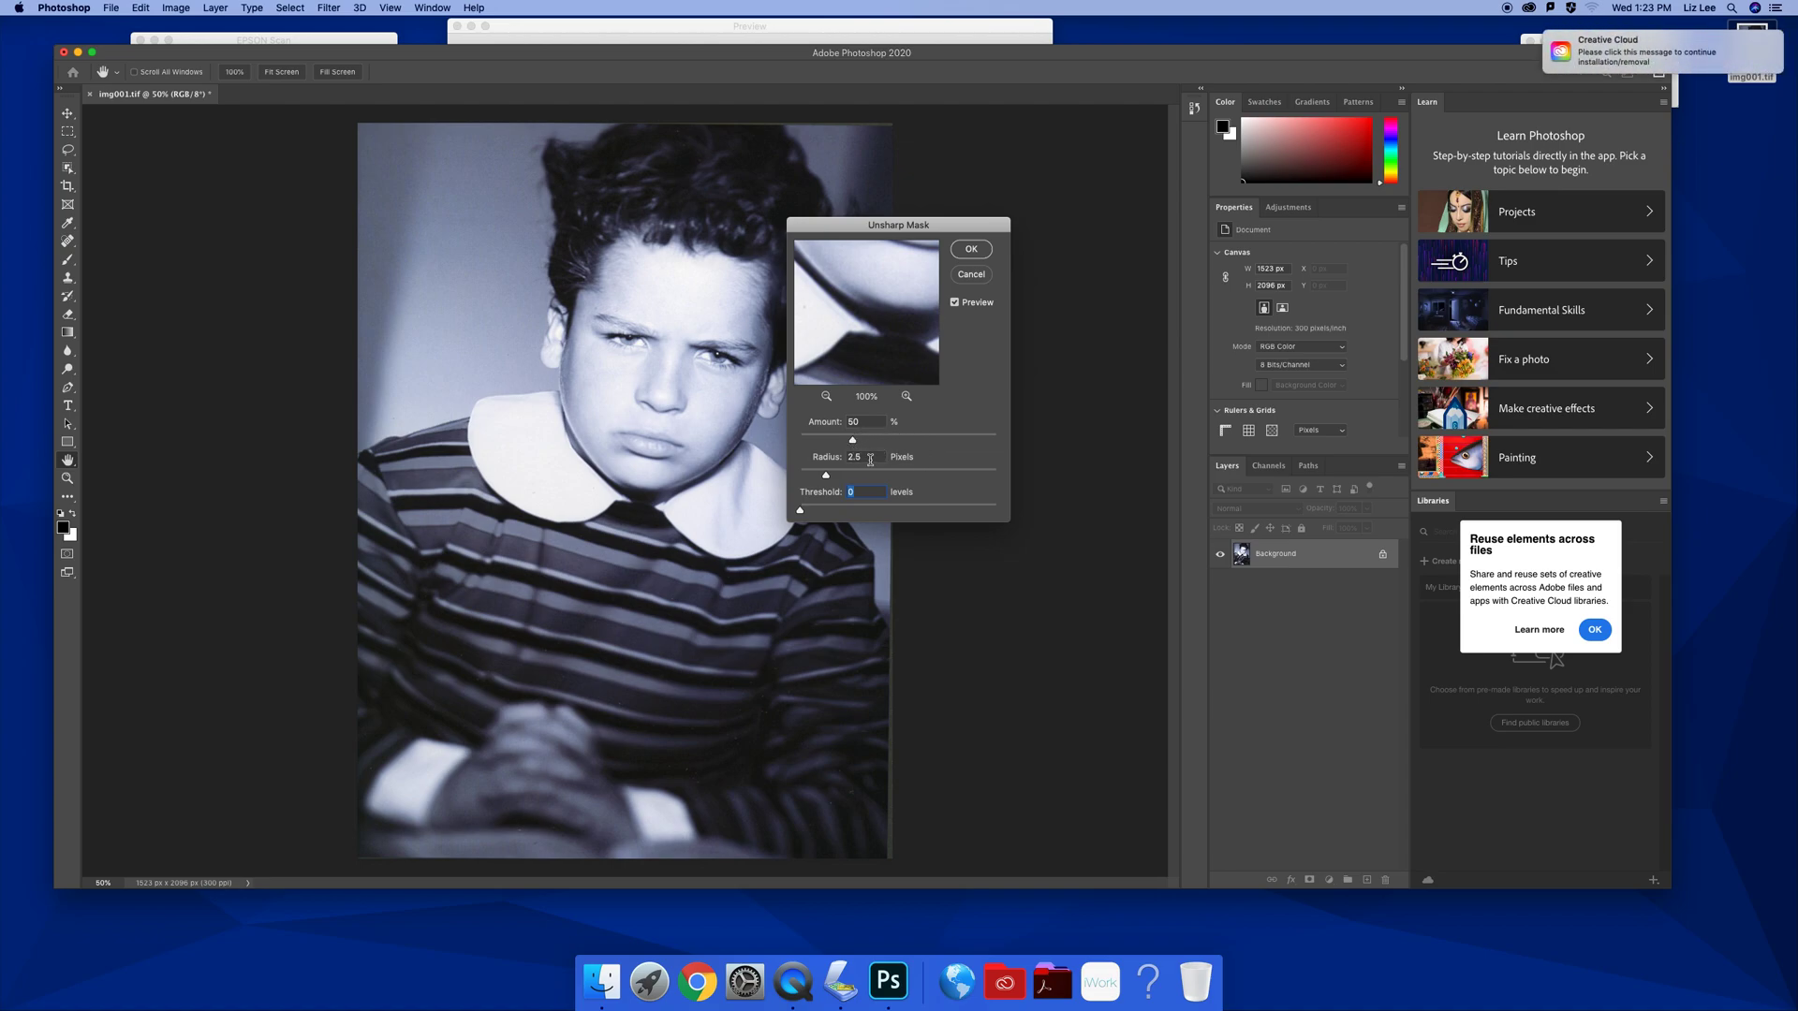
left_click(971, 249)
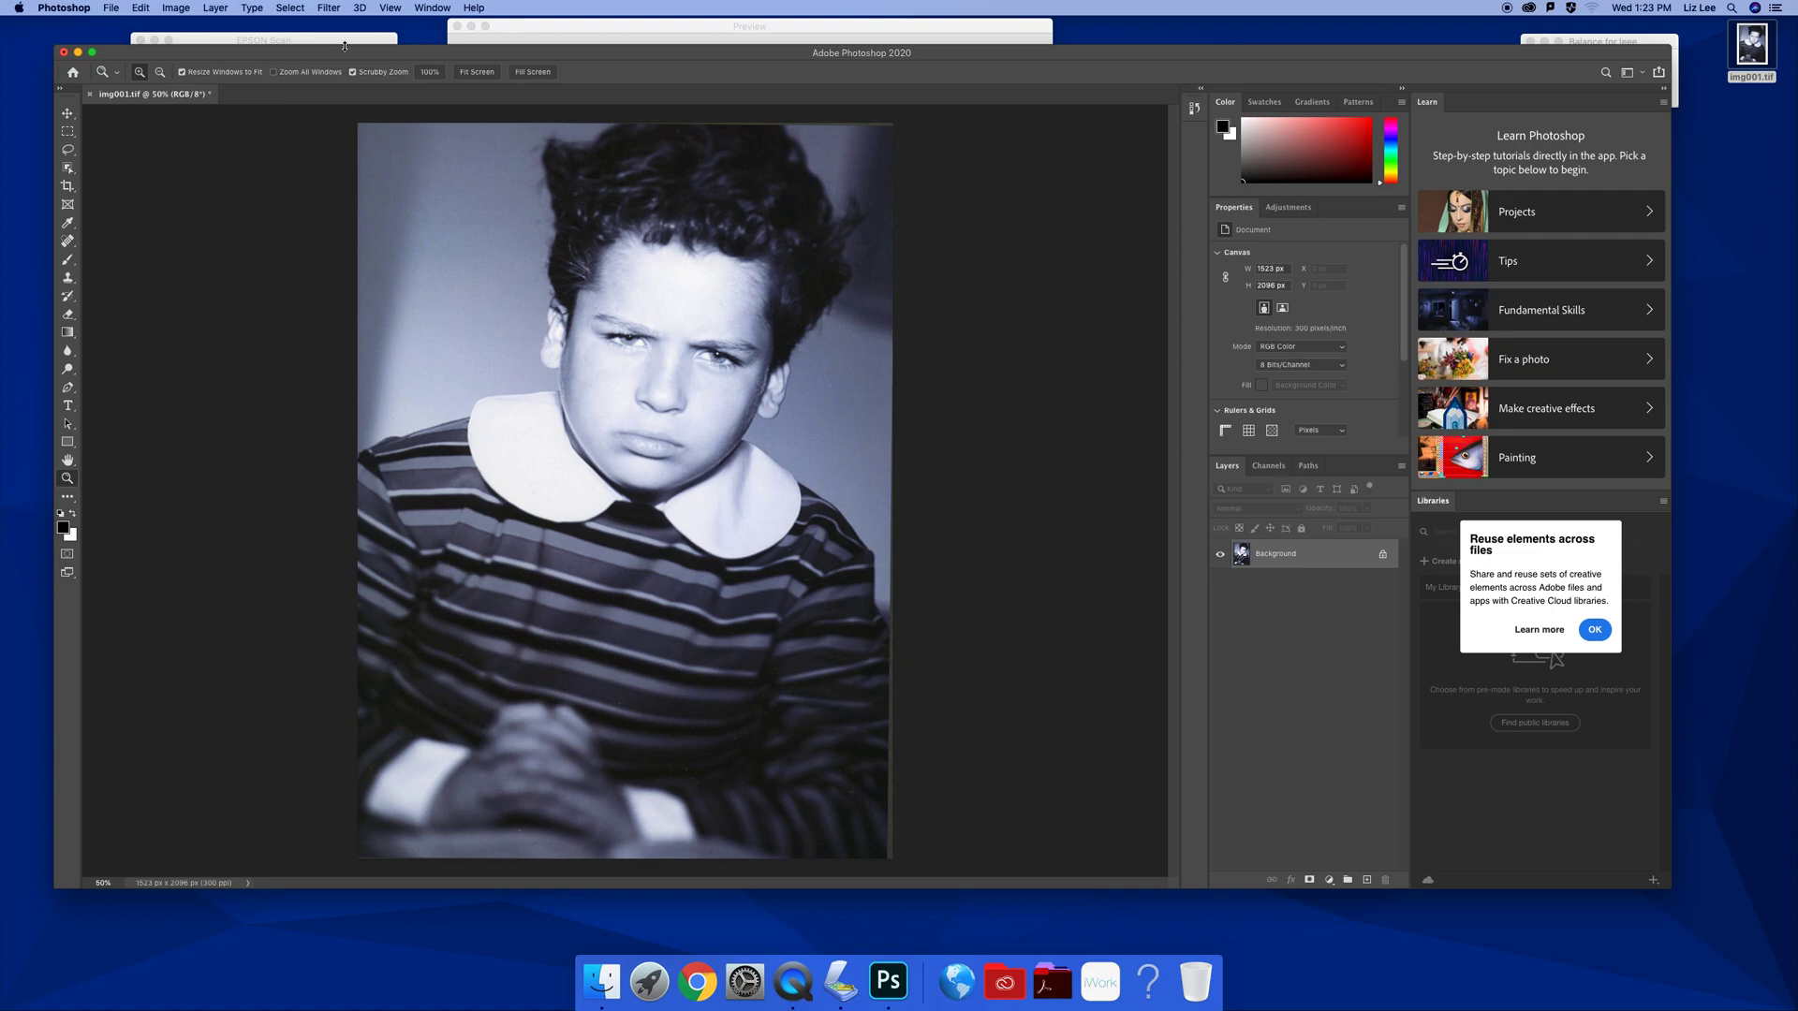
key("super+s")
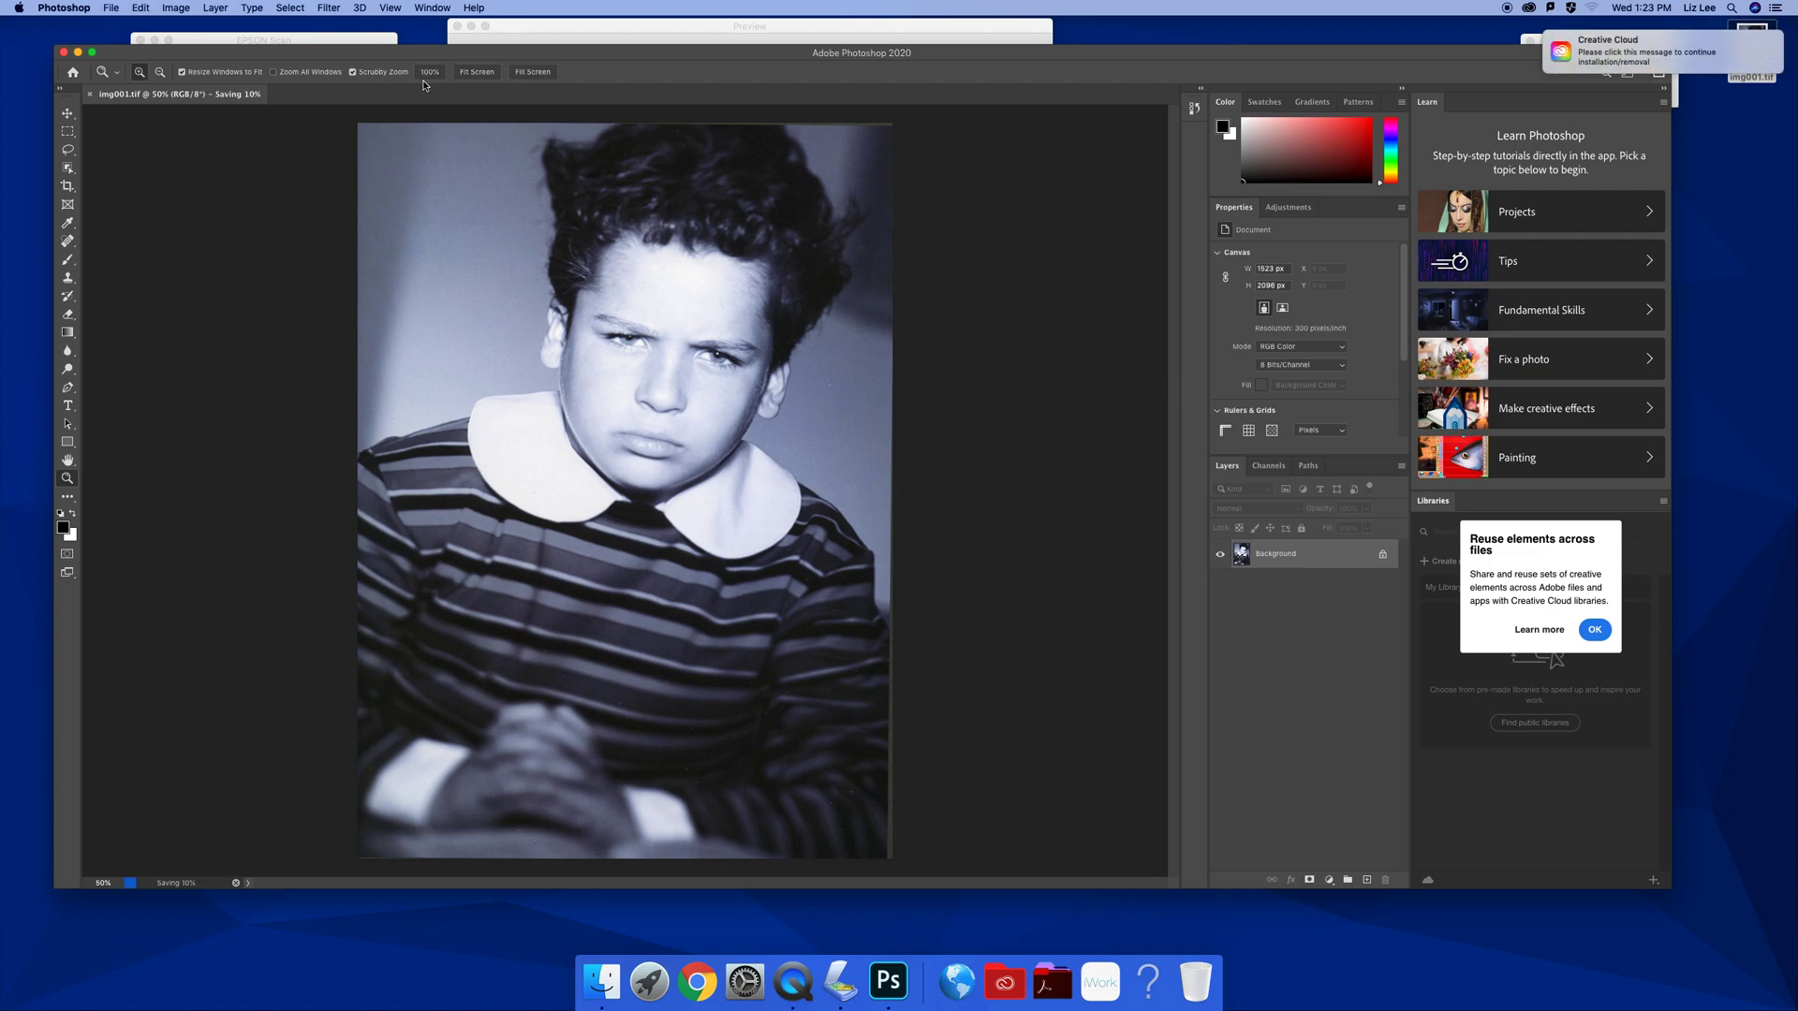
In EPSON Scan, set resolution to 300 dpi and auto exposure to Document
left_click(630, 28)
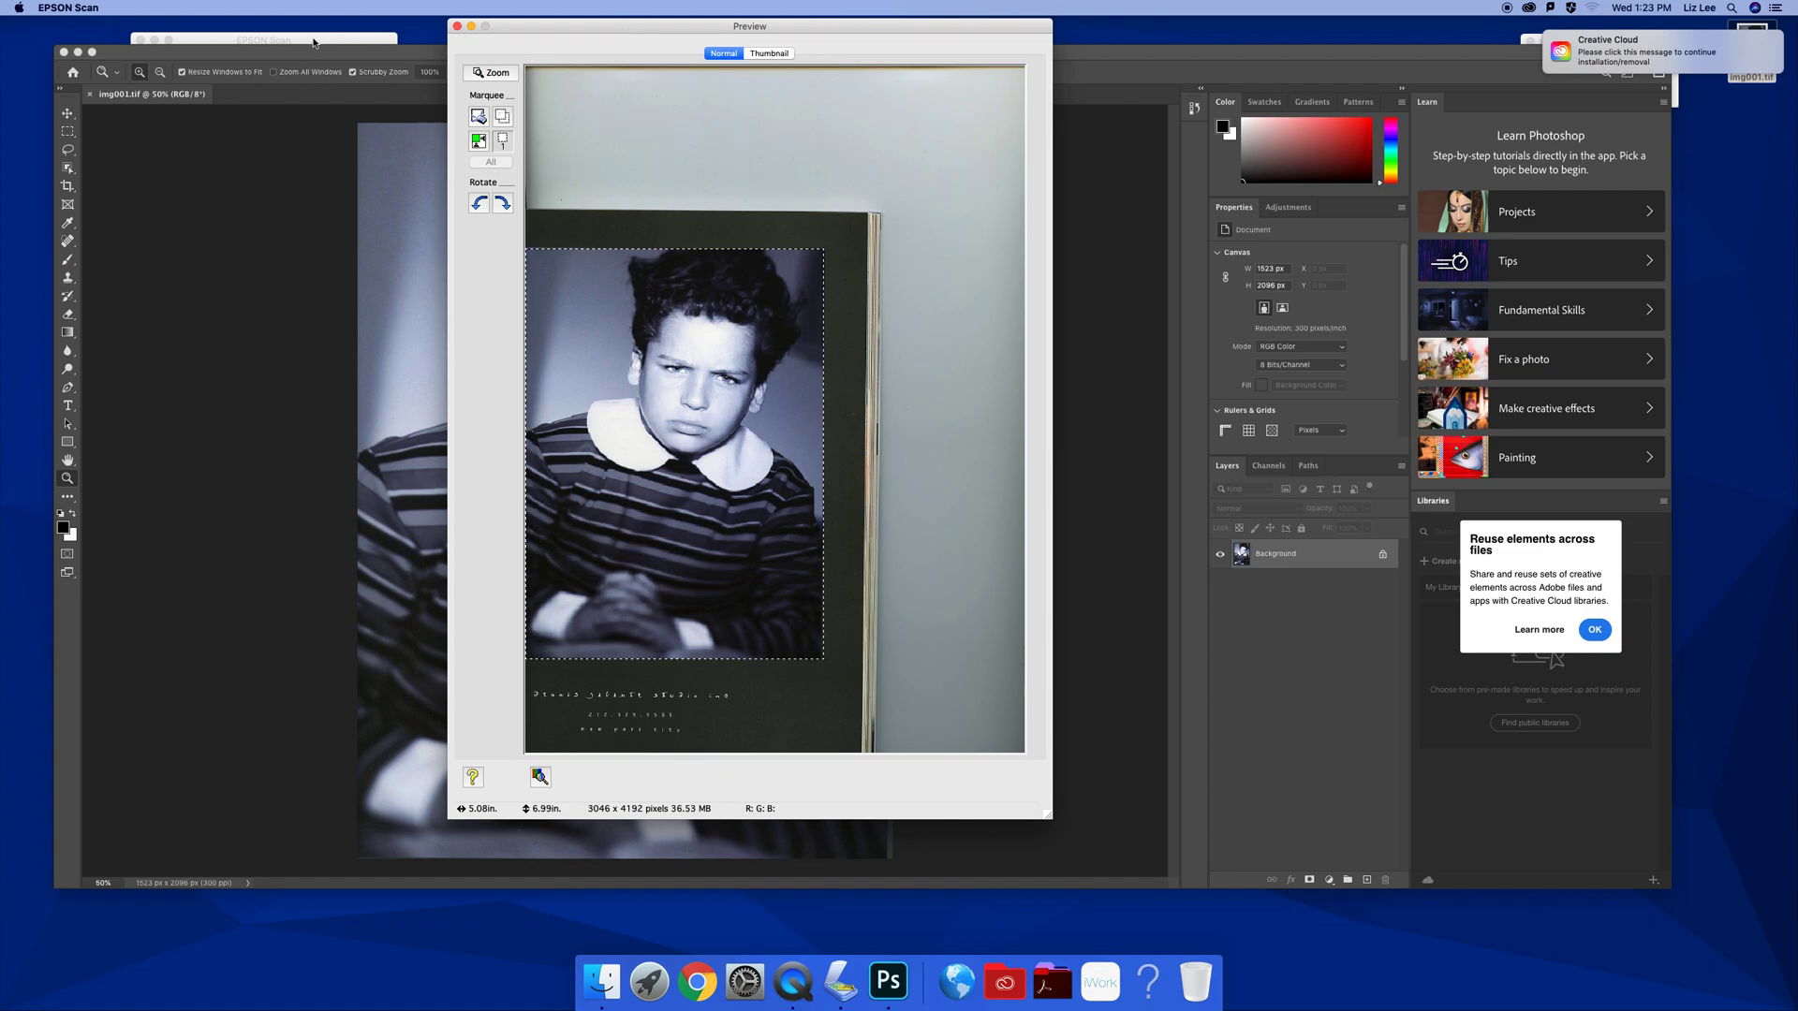
left_click(331, 42)
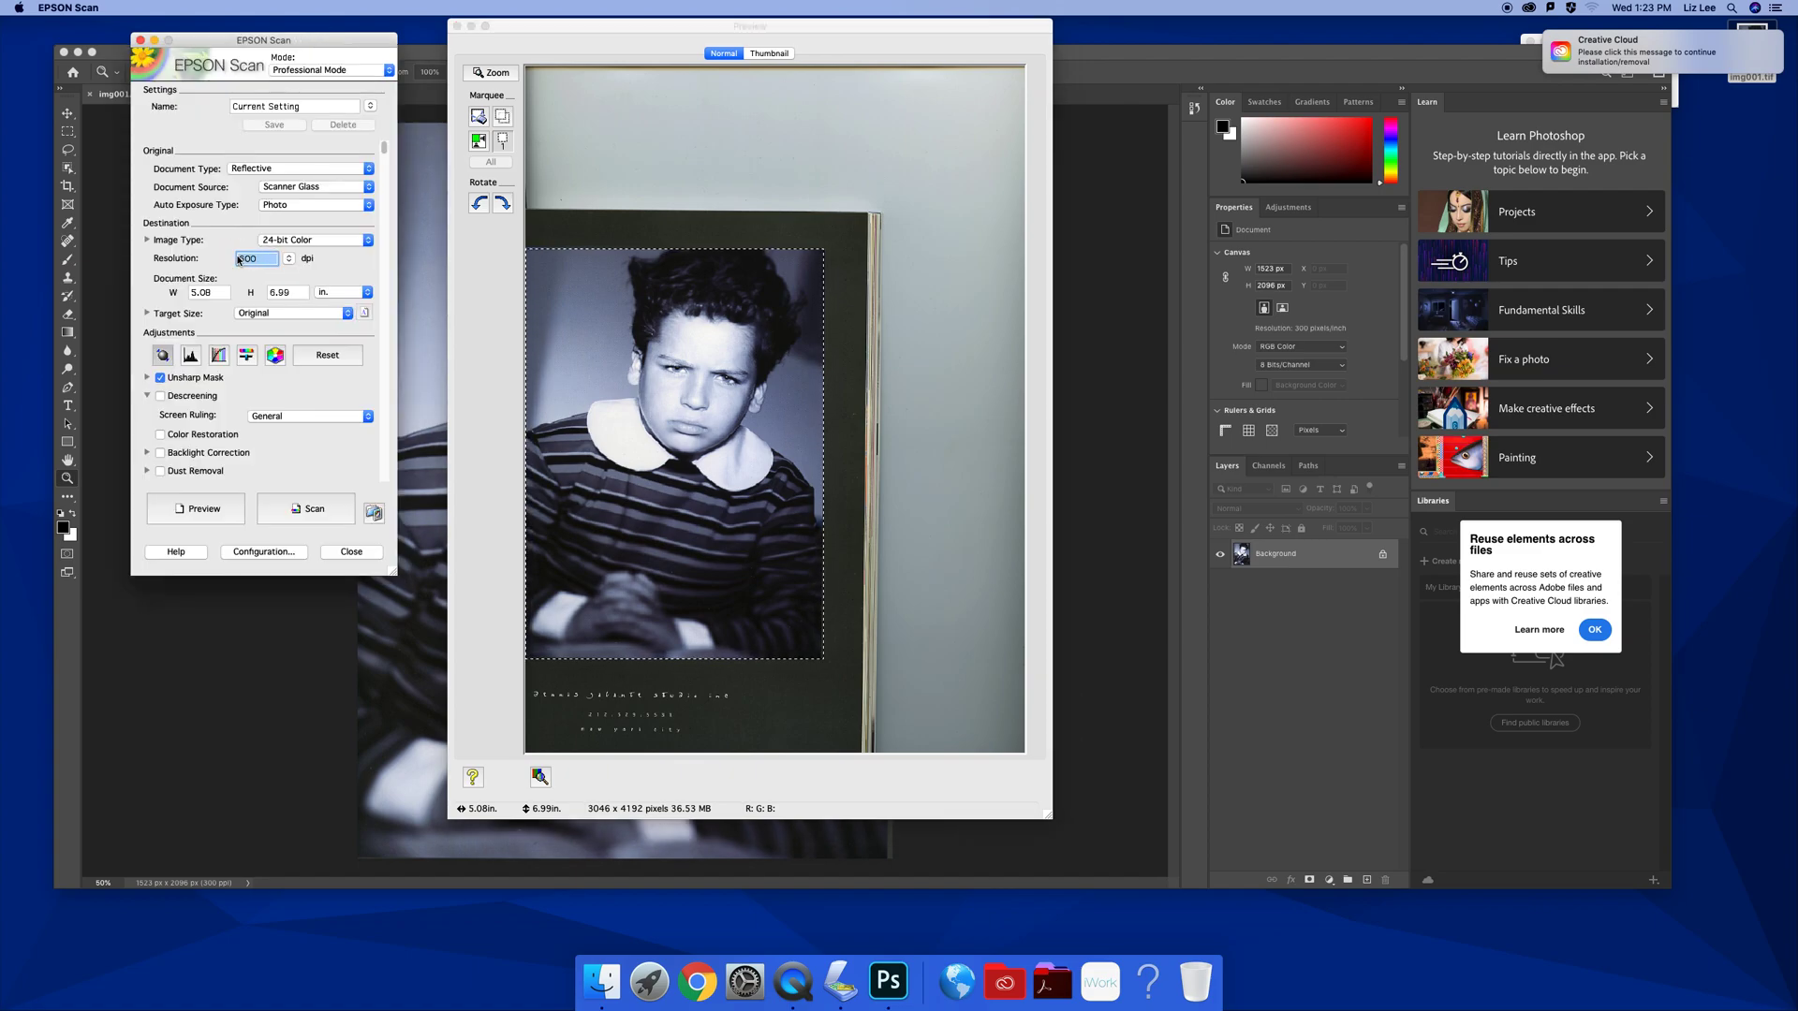
type("800")
left_click(323, 205)
left_click(291, 219)
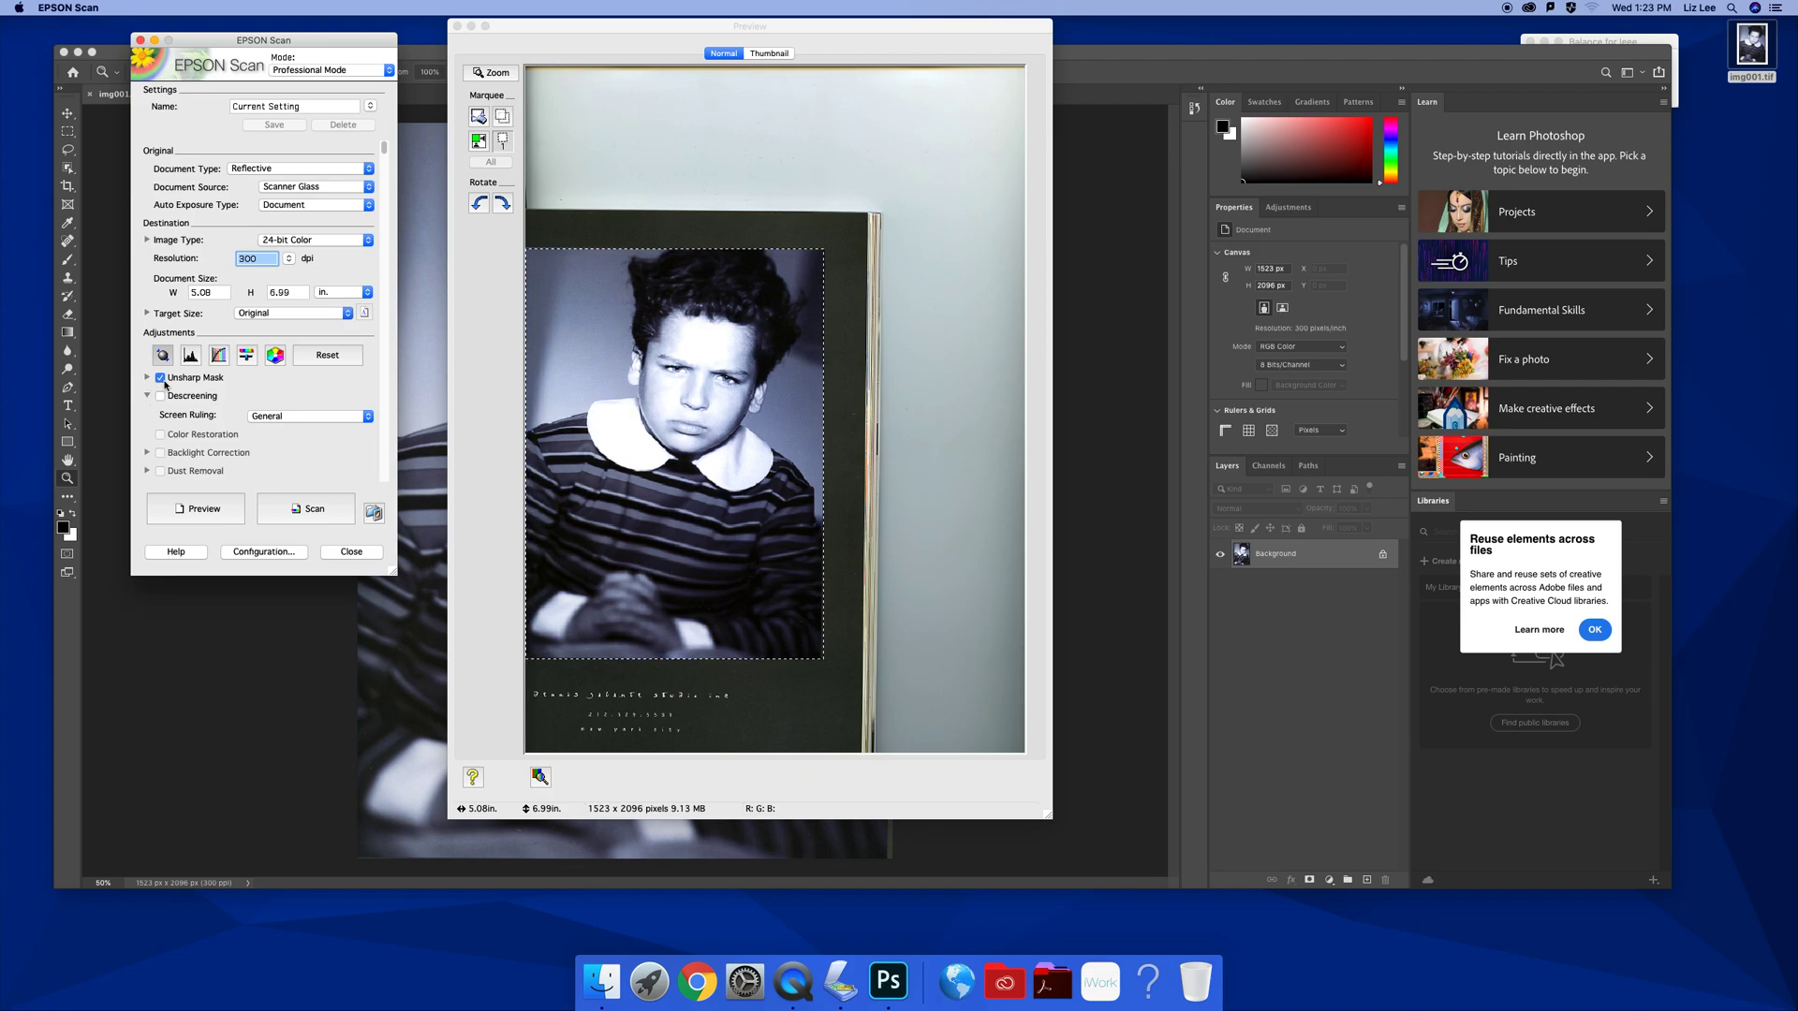
Keep Unsharp Mask at Medium and enable Descreening with Fine Prints (175 lpi)
left_click(147, 377)
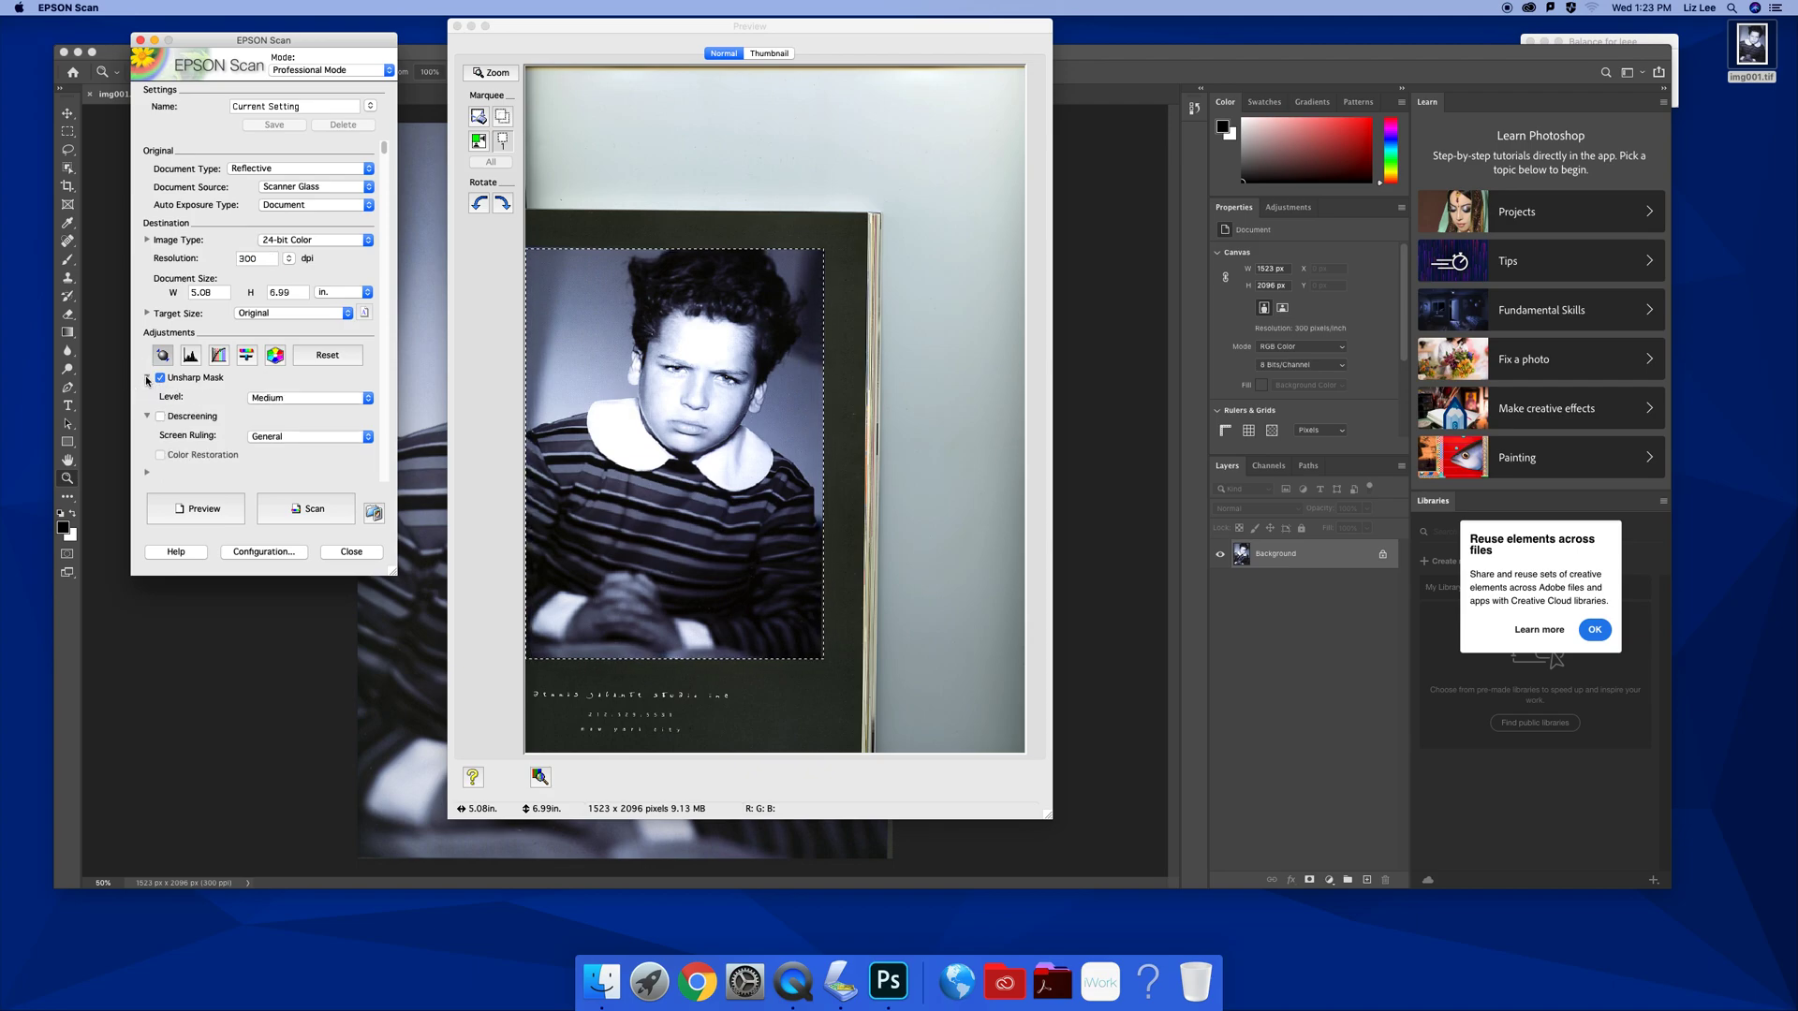
left_click(263, 399)
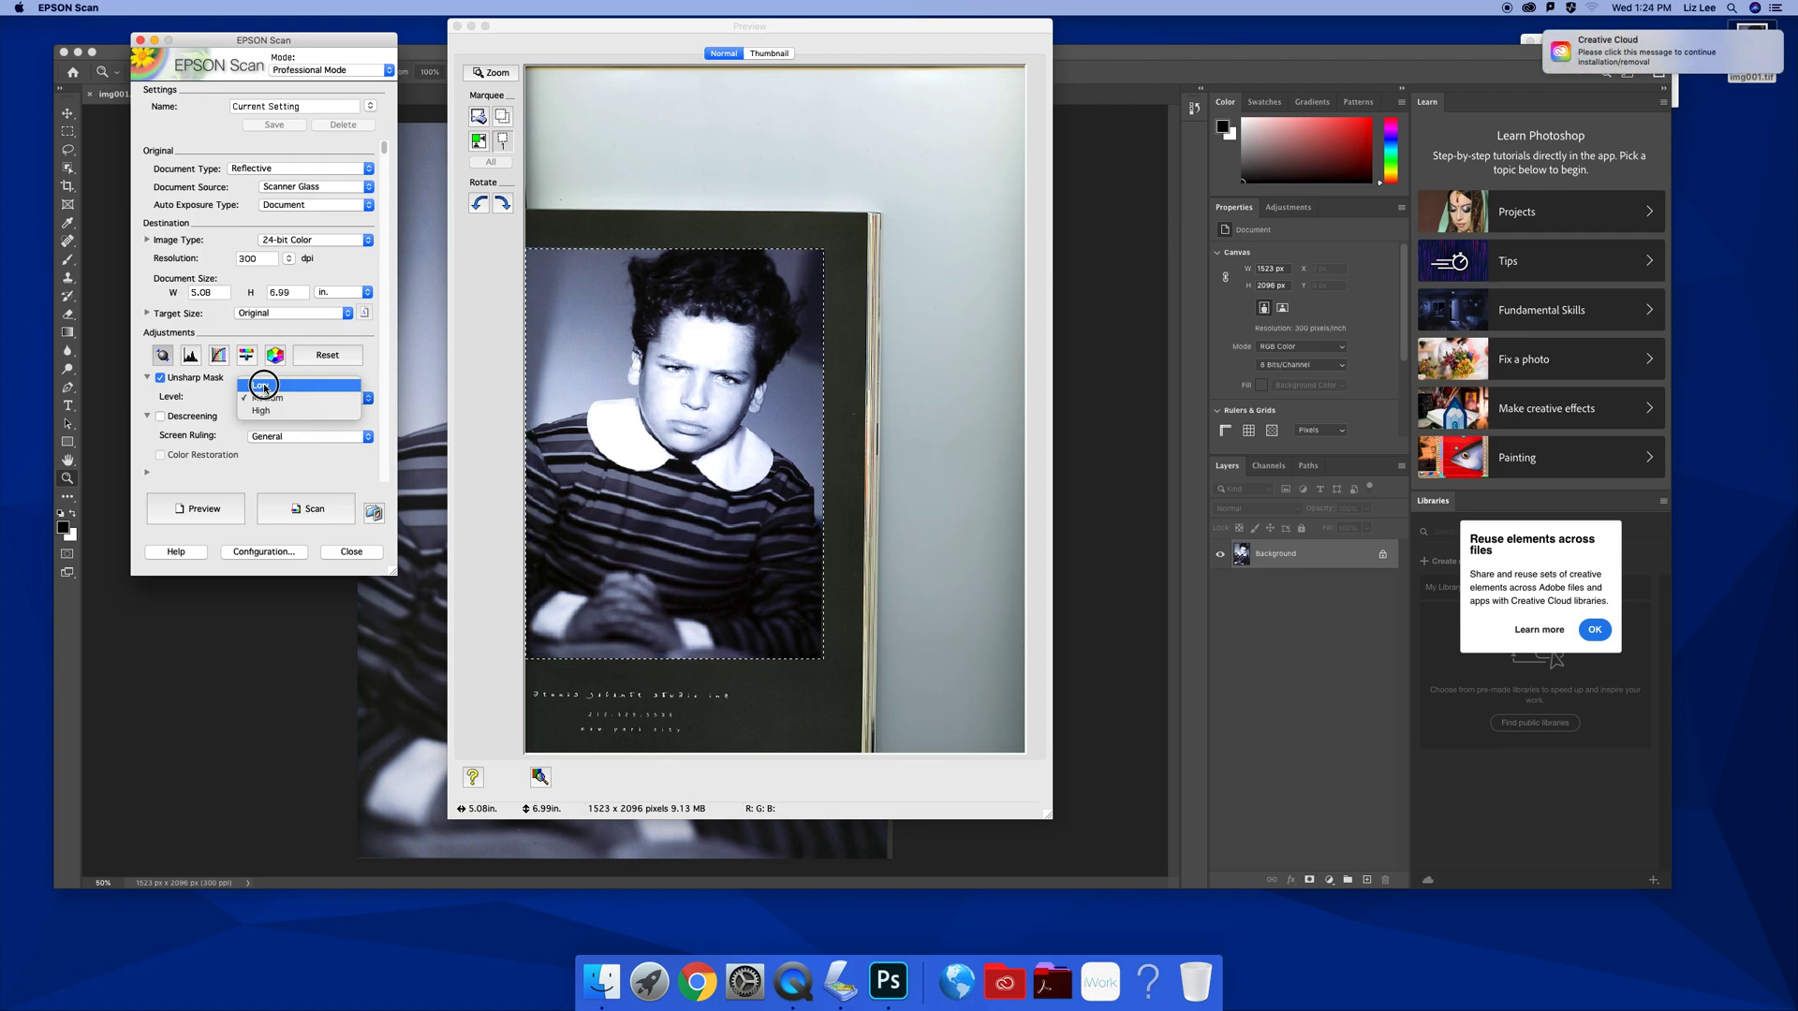
left_click(264, 399)
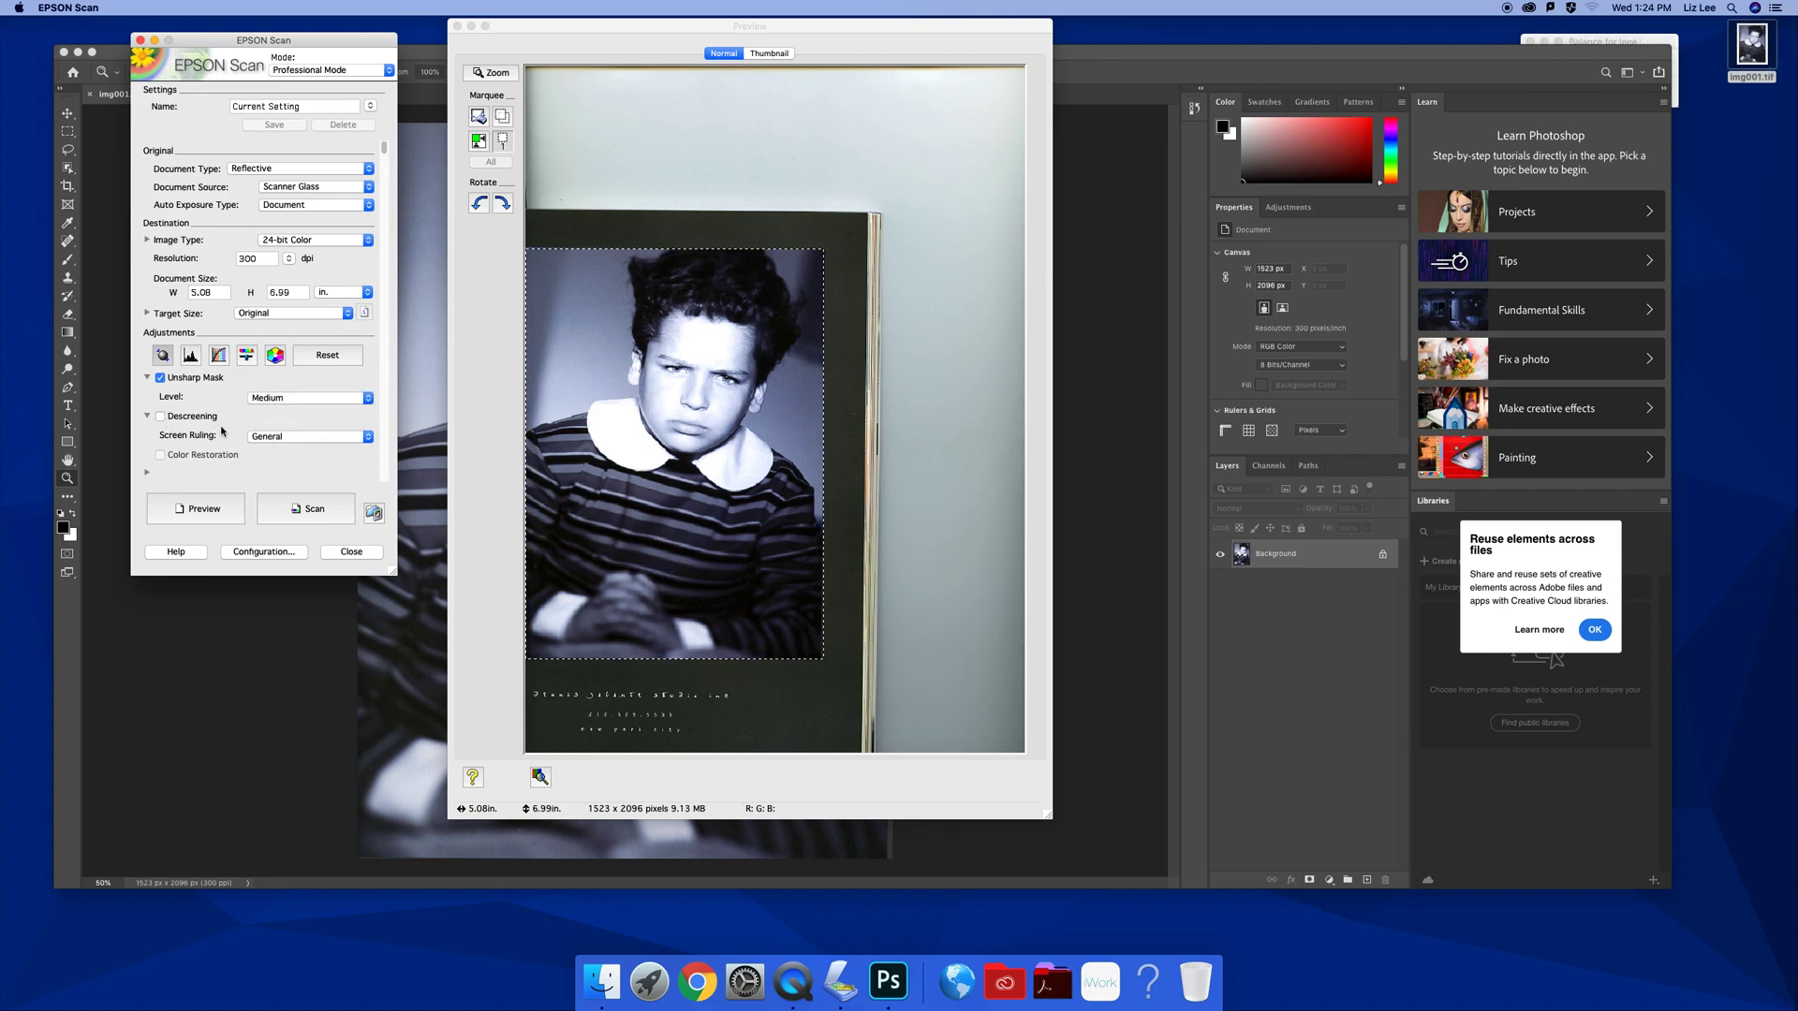
left_click(160, 417)
left_click(287, 438)
left_click(293, 475)
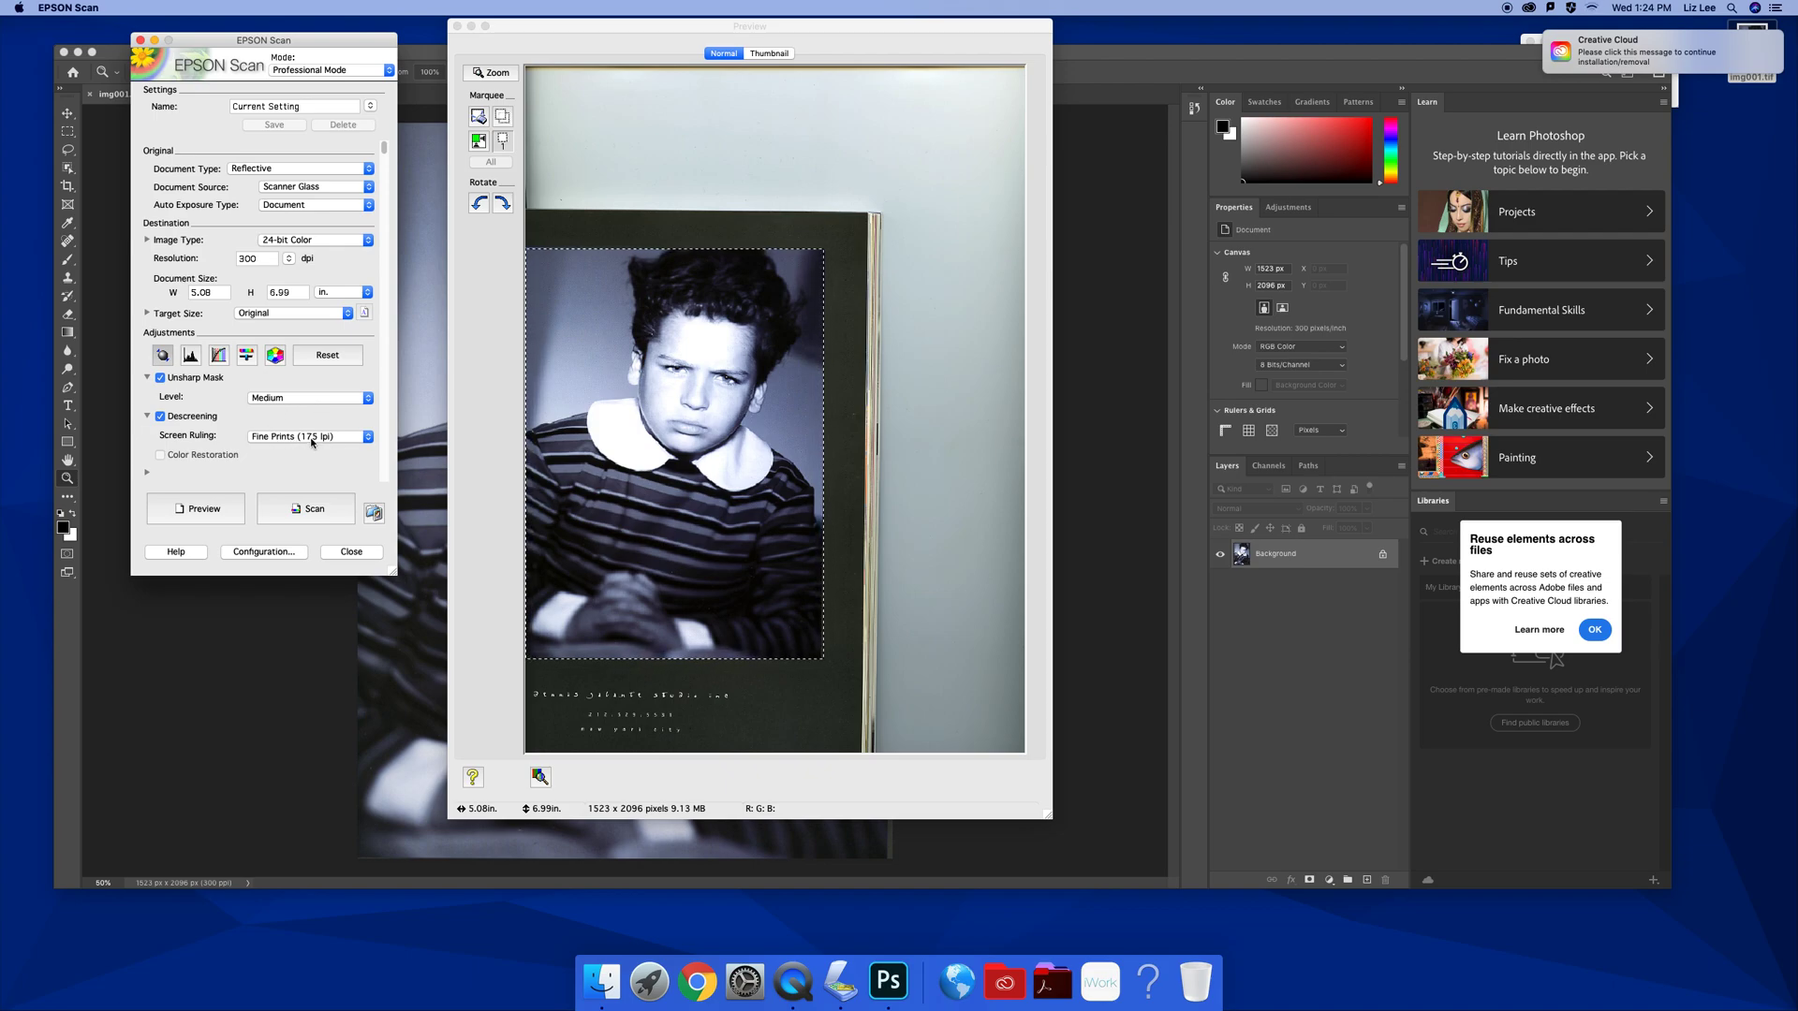
Scan the portrait to img002.tif on the Desktop and open it in Adobe Photoshop 2020
left_click(320, 509)
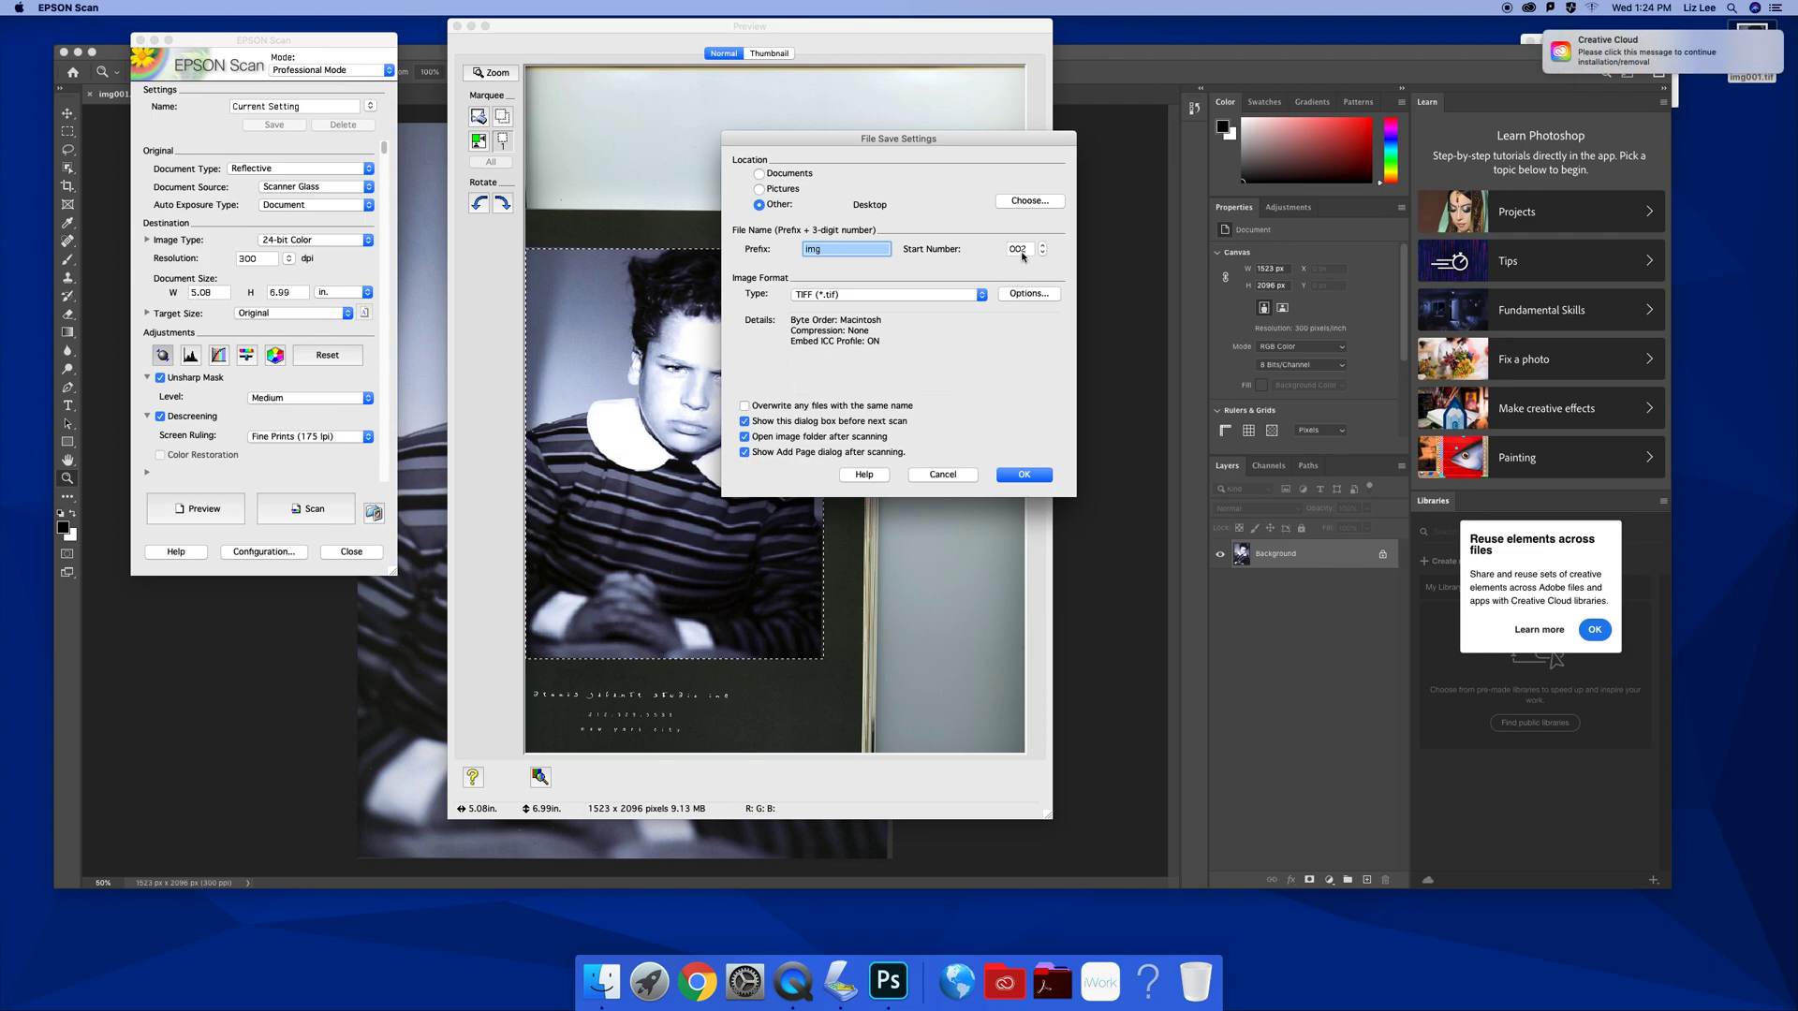
left_click(1023, 475)
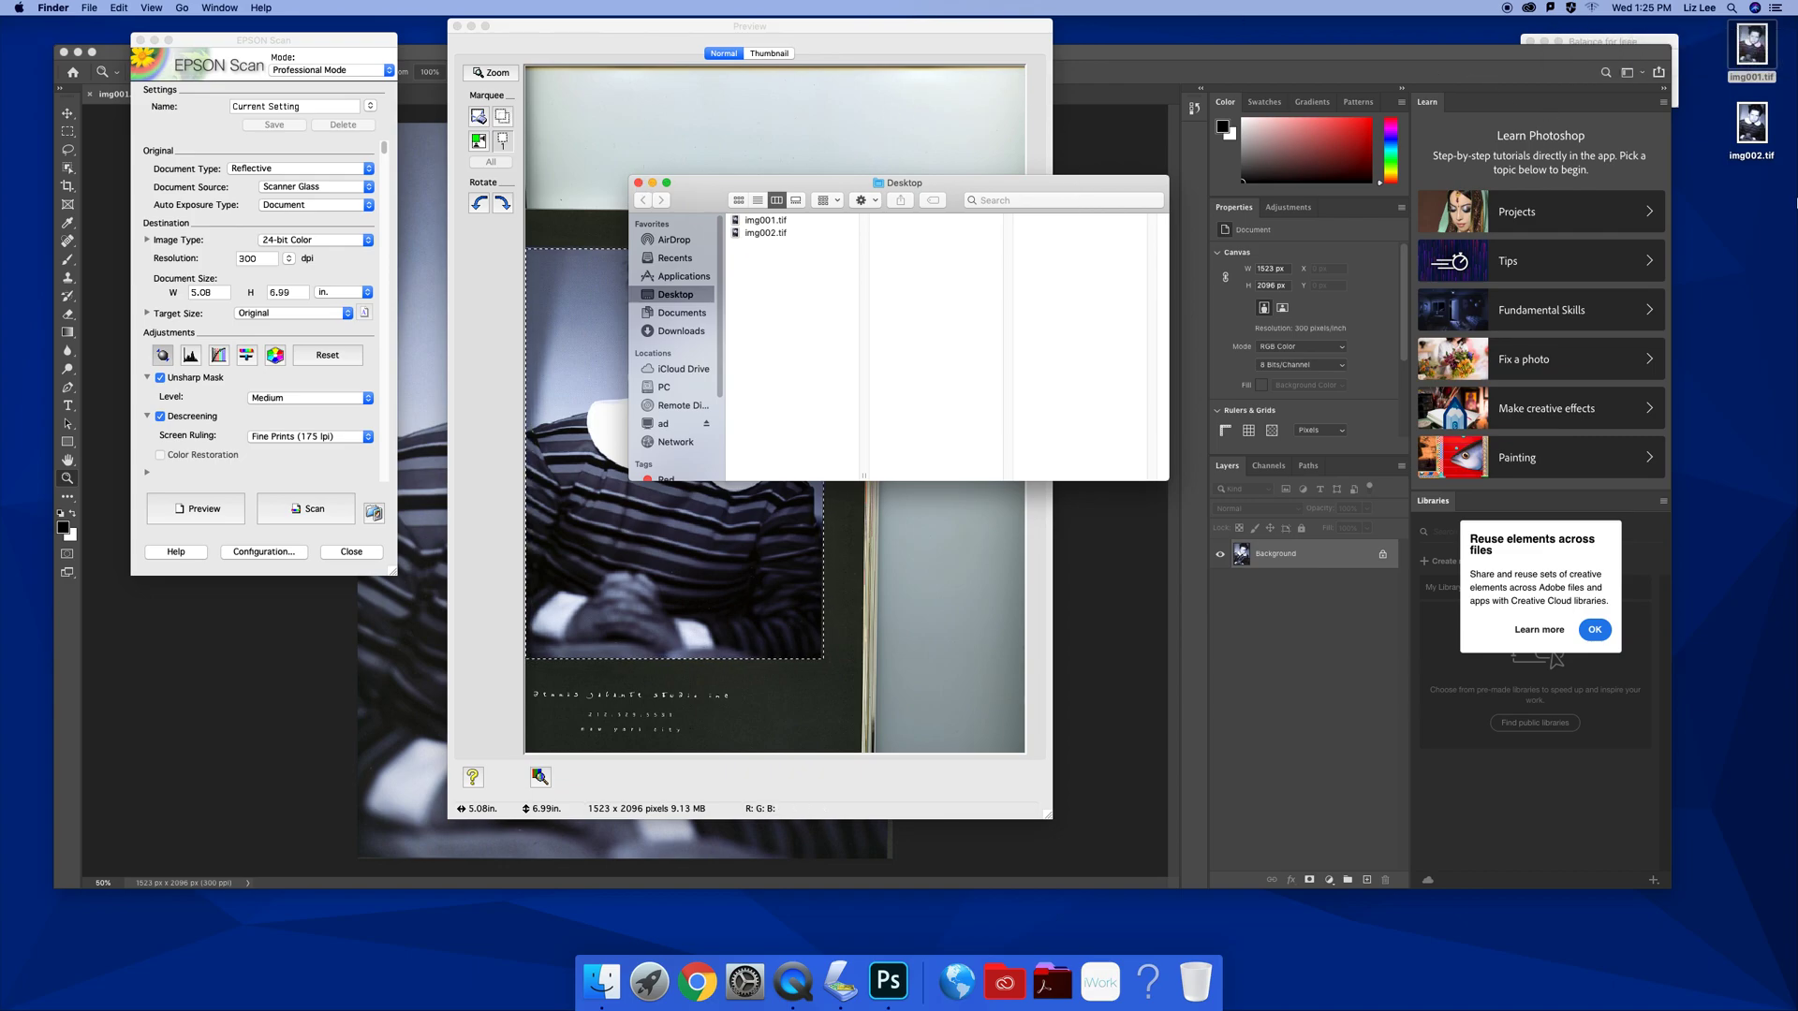
left_click(1770, 198)
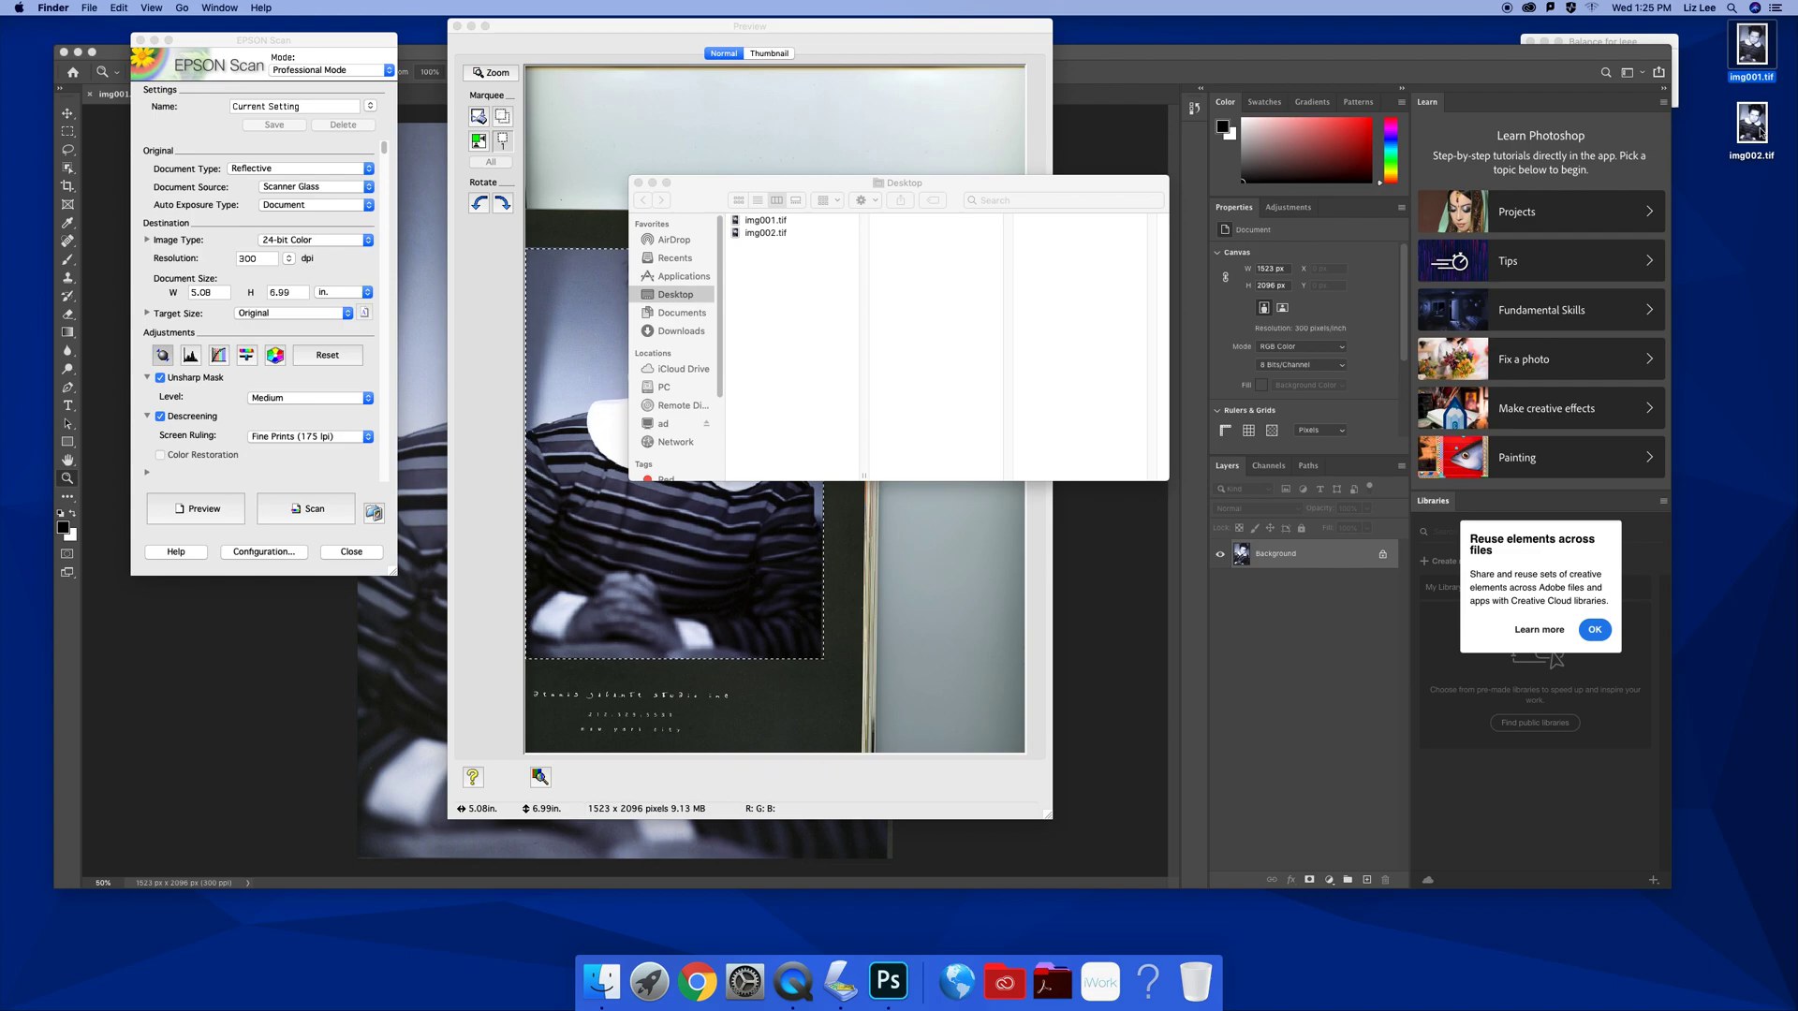
left_click(1750, 129)
right_click(1750, 129)
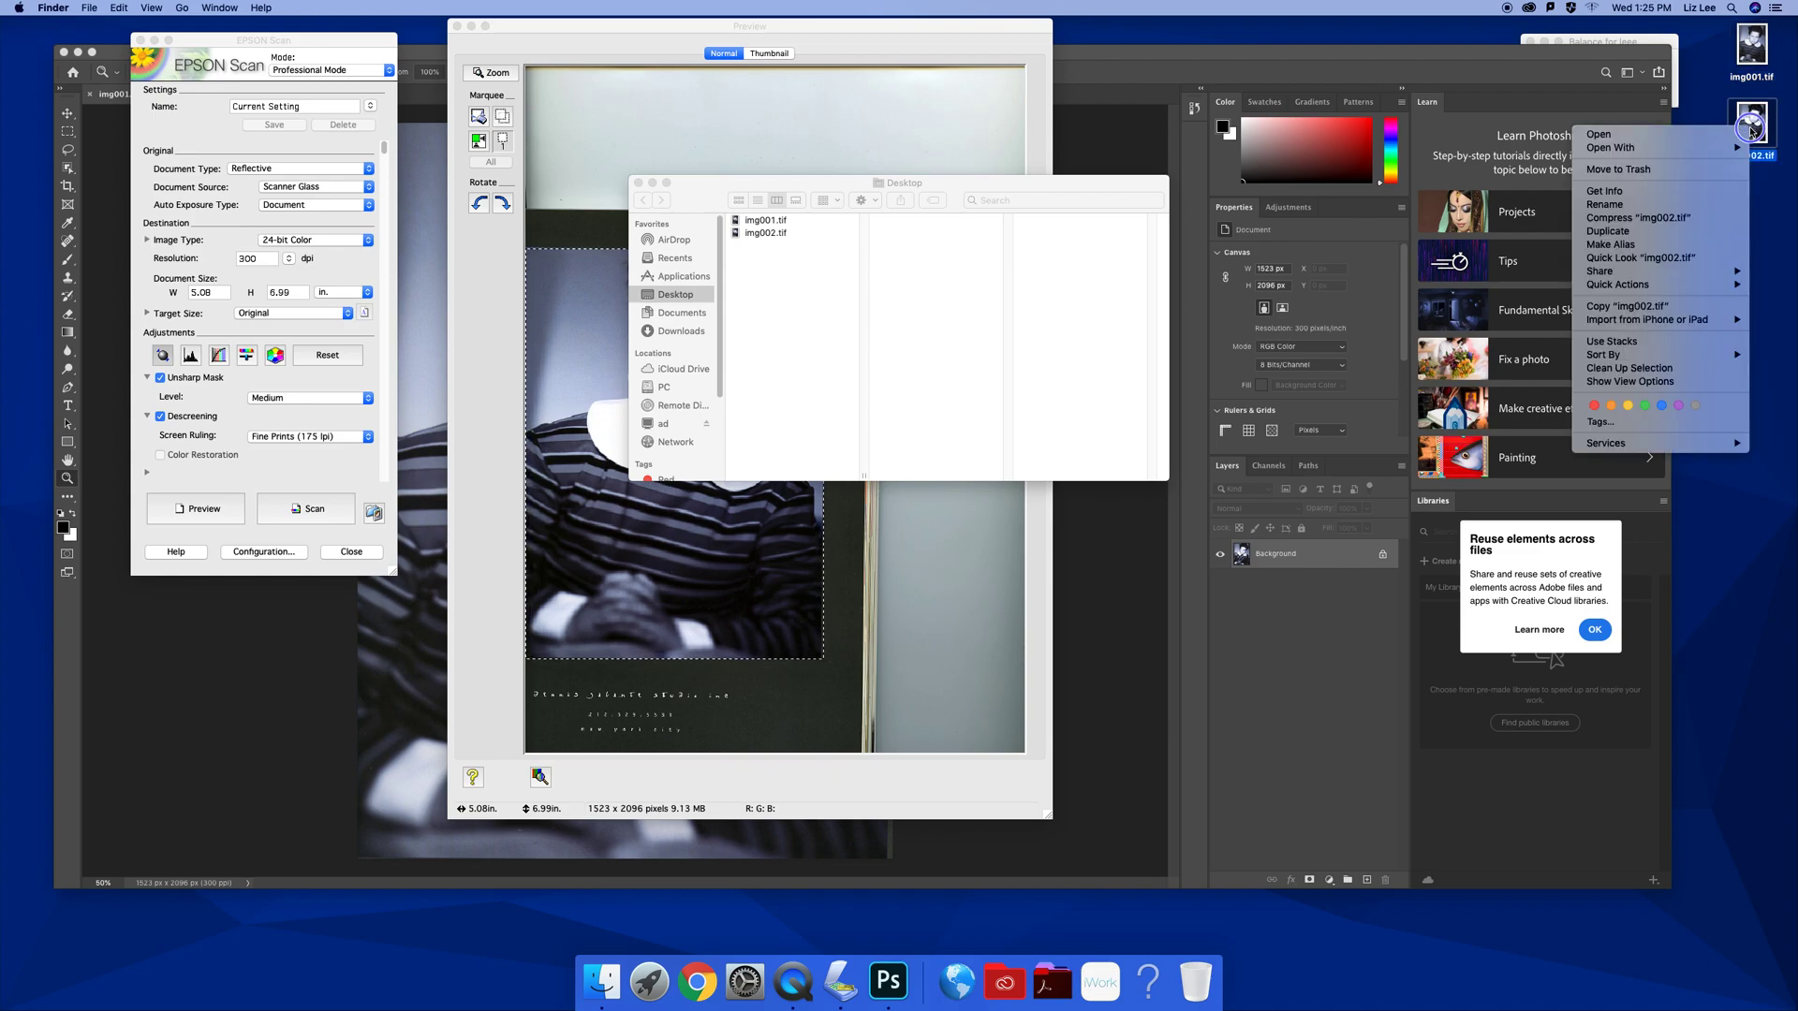
left_click(1703, 152)
left_click(1545, 188)
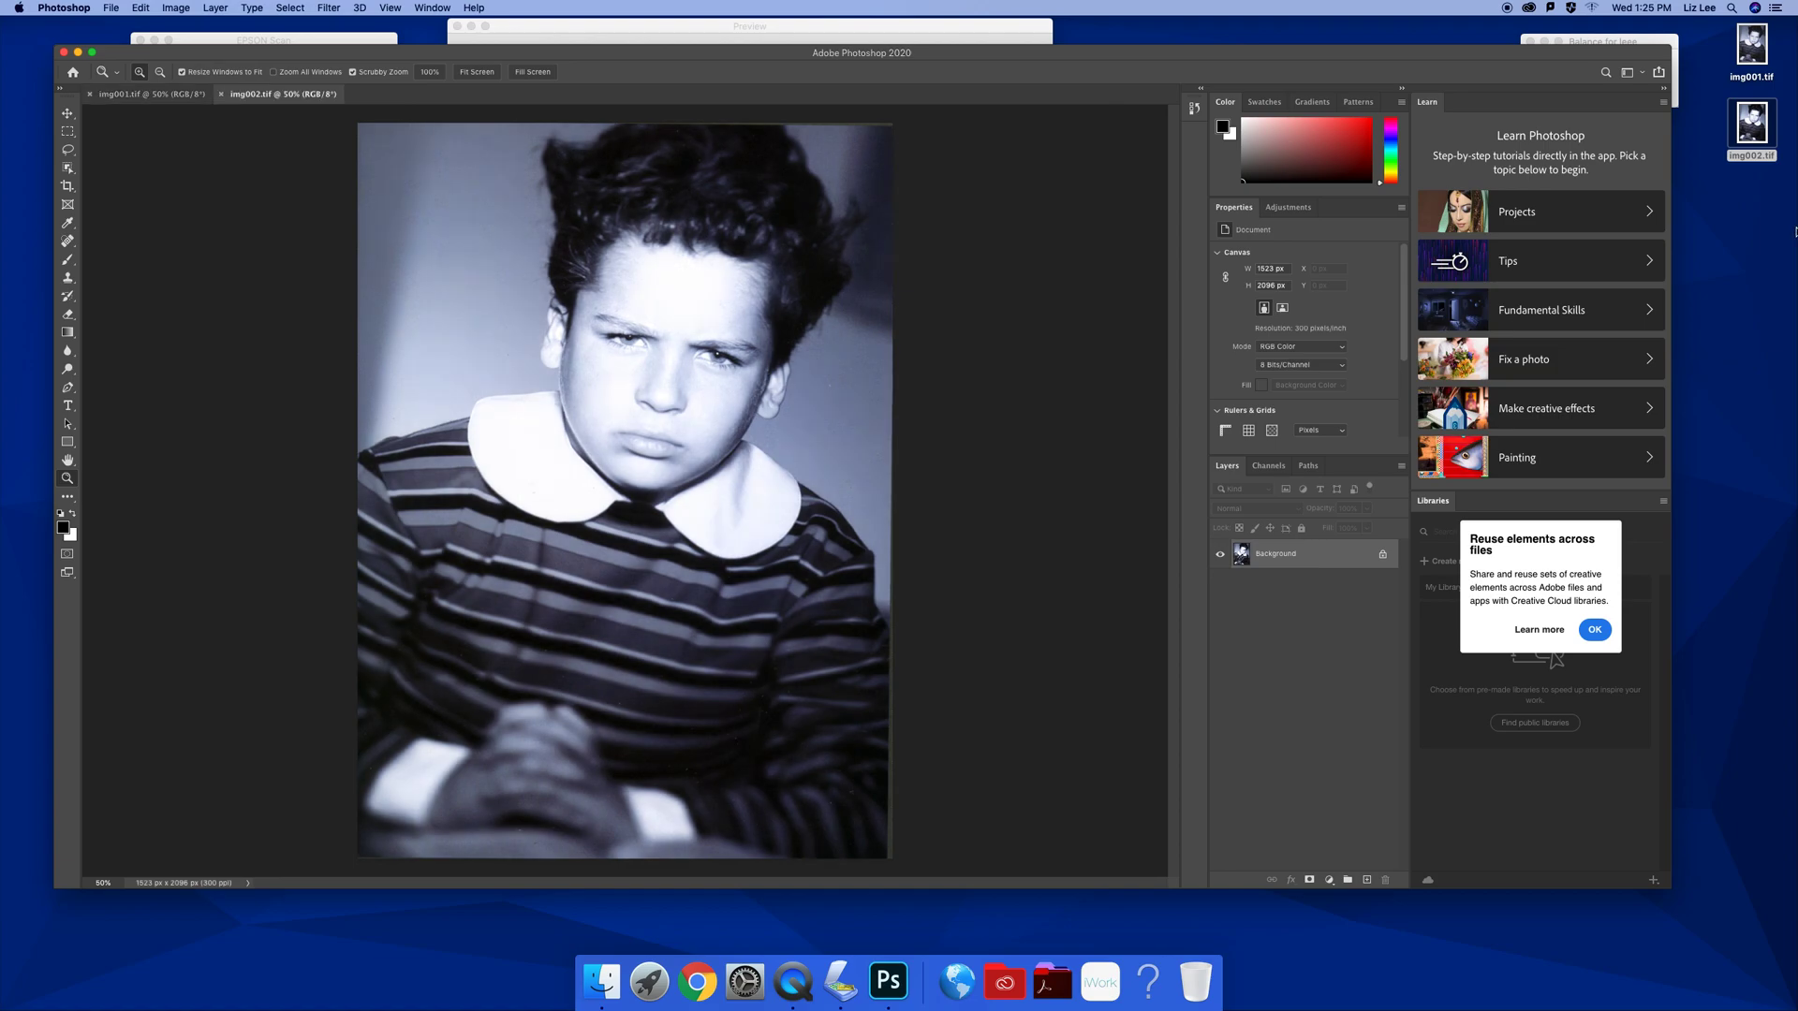
Float img002.tif in its own window and place it to the right of img001.tif
left_click_drag(309, 95, 889, 62)
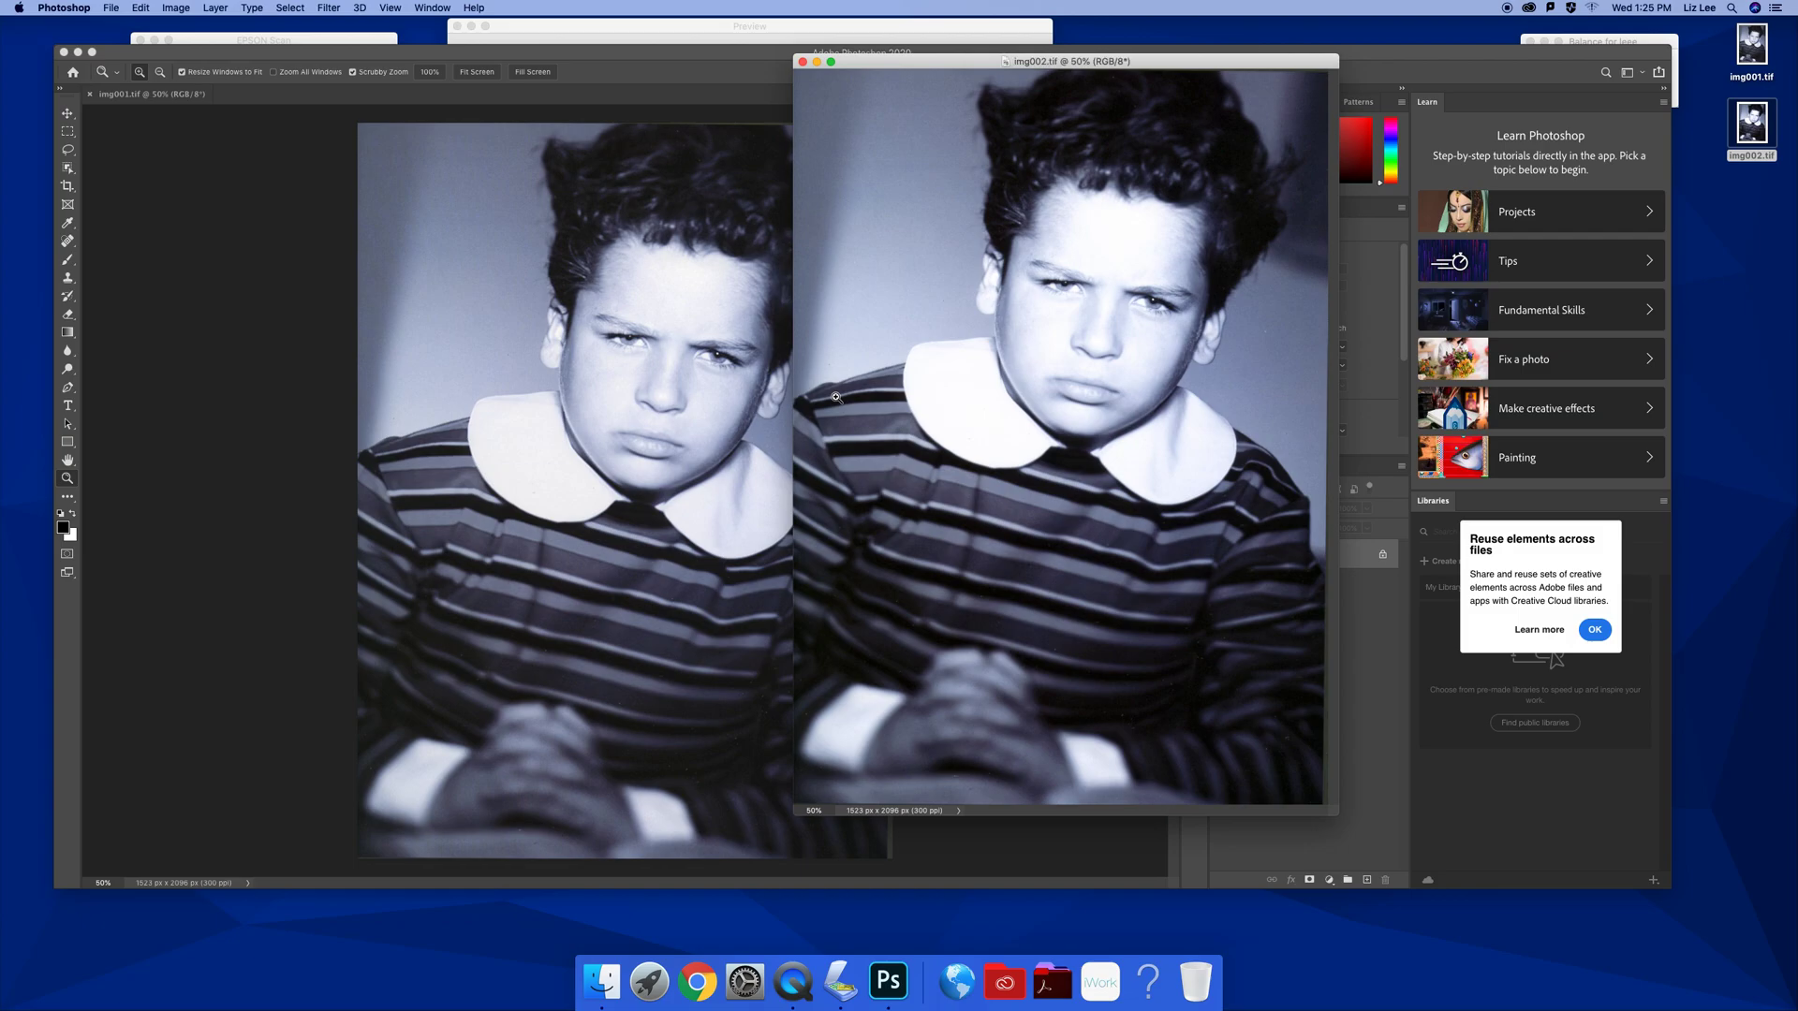
left_click_drag(928, 66, 962, 53)
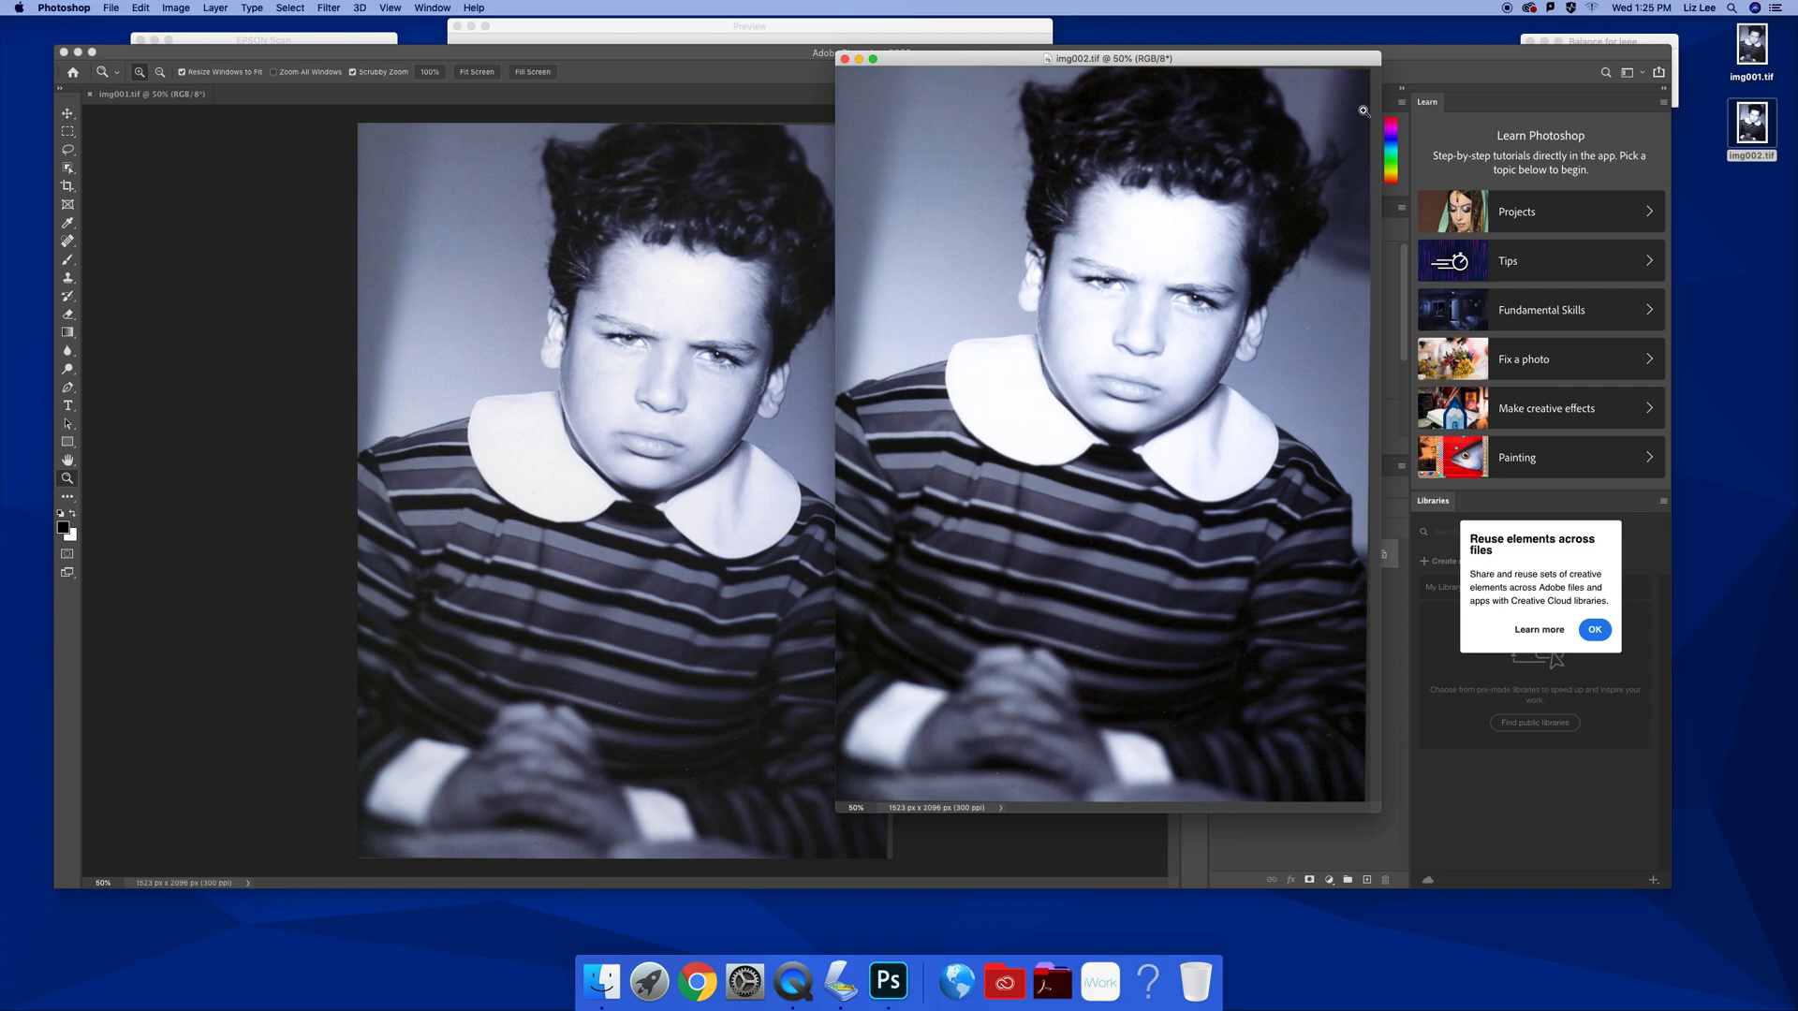
left_click_drag(1197, 62, 1393, 52)
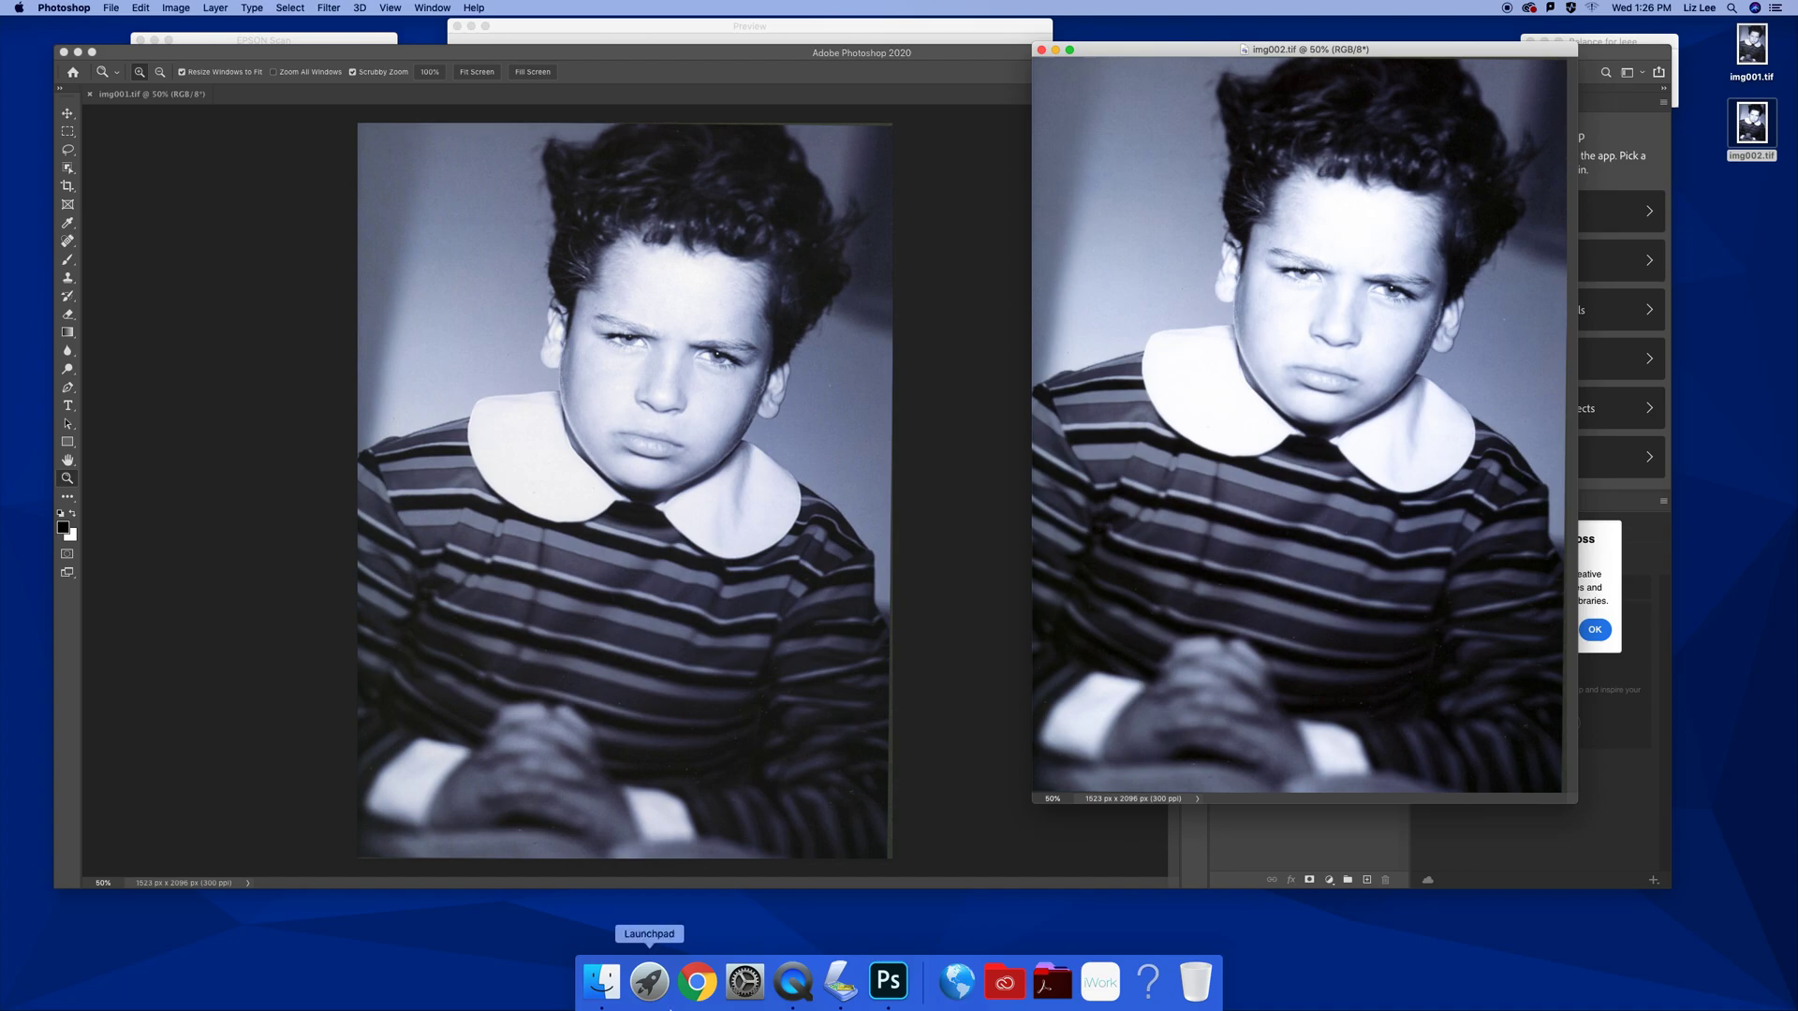
Stop the QuickTime Player screen recording and show its Dock icon menu
left_click(804, 981)
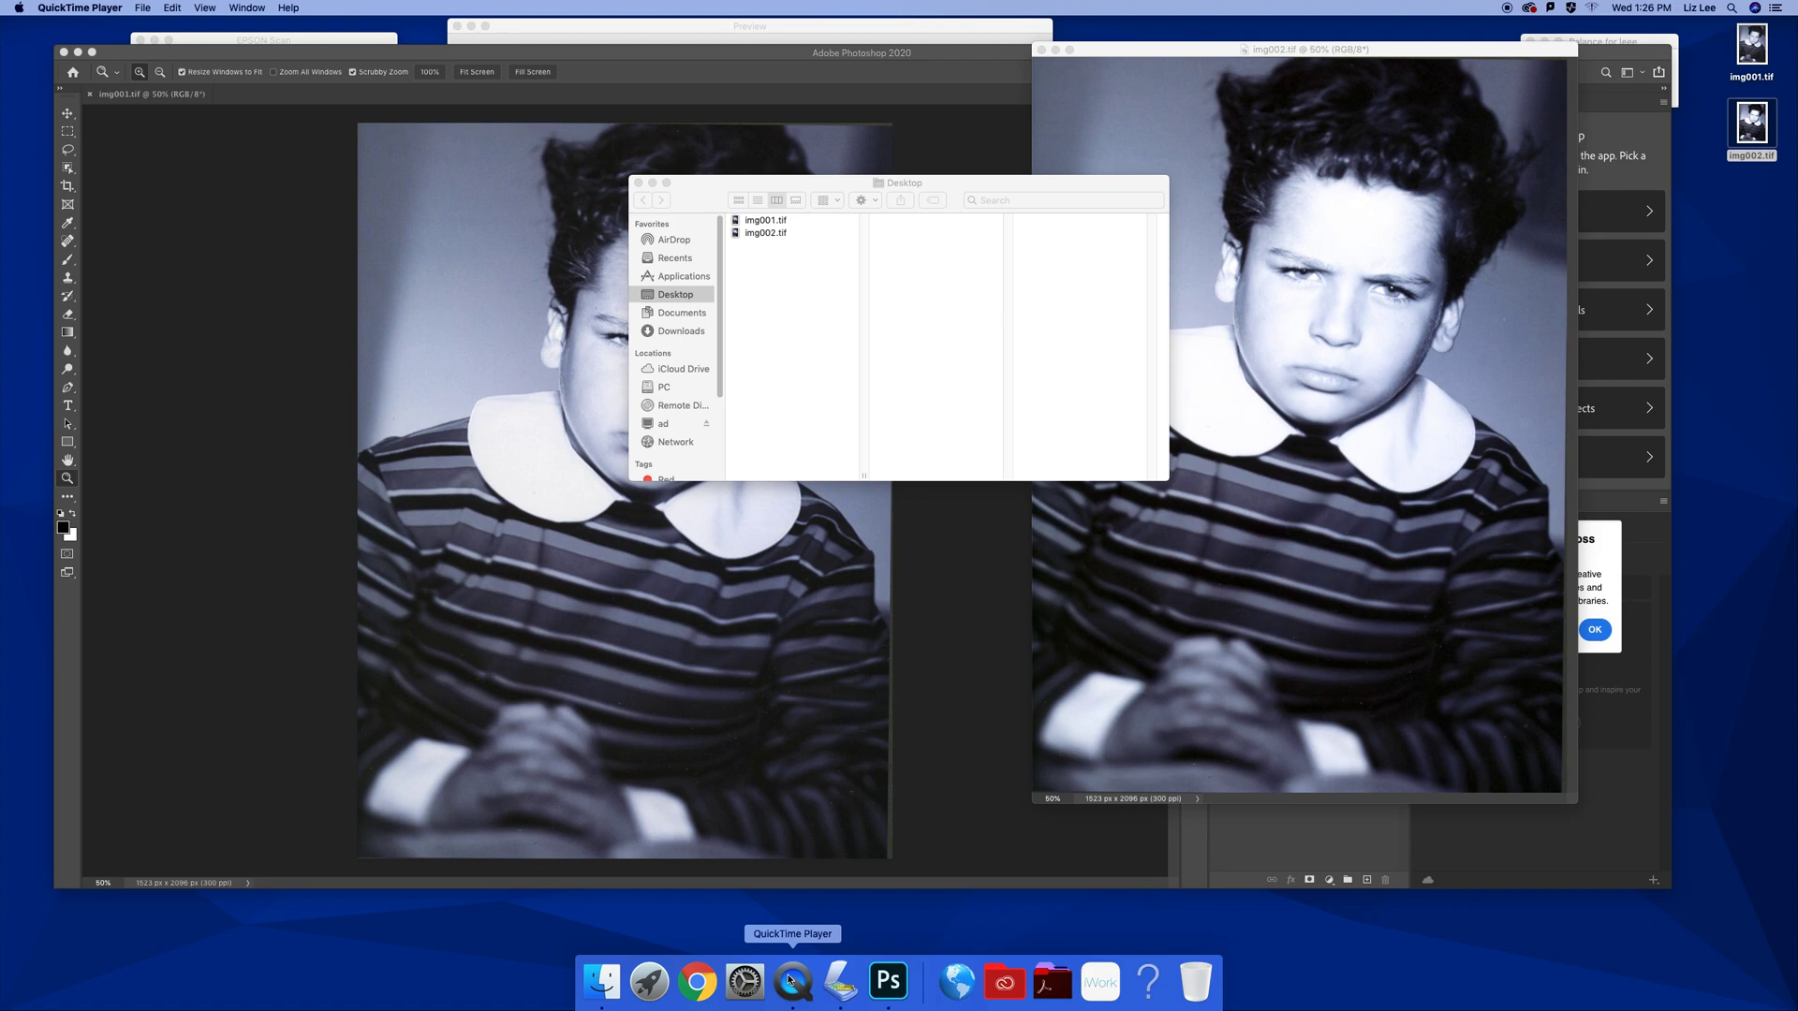
key("super+q")
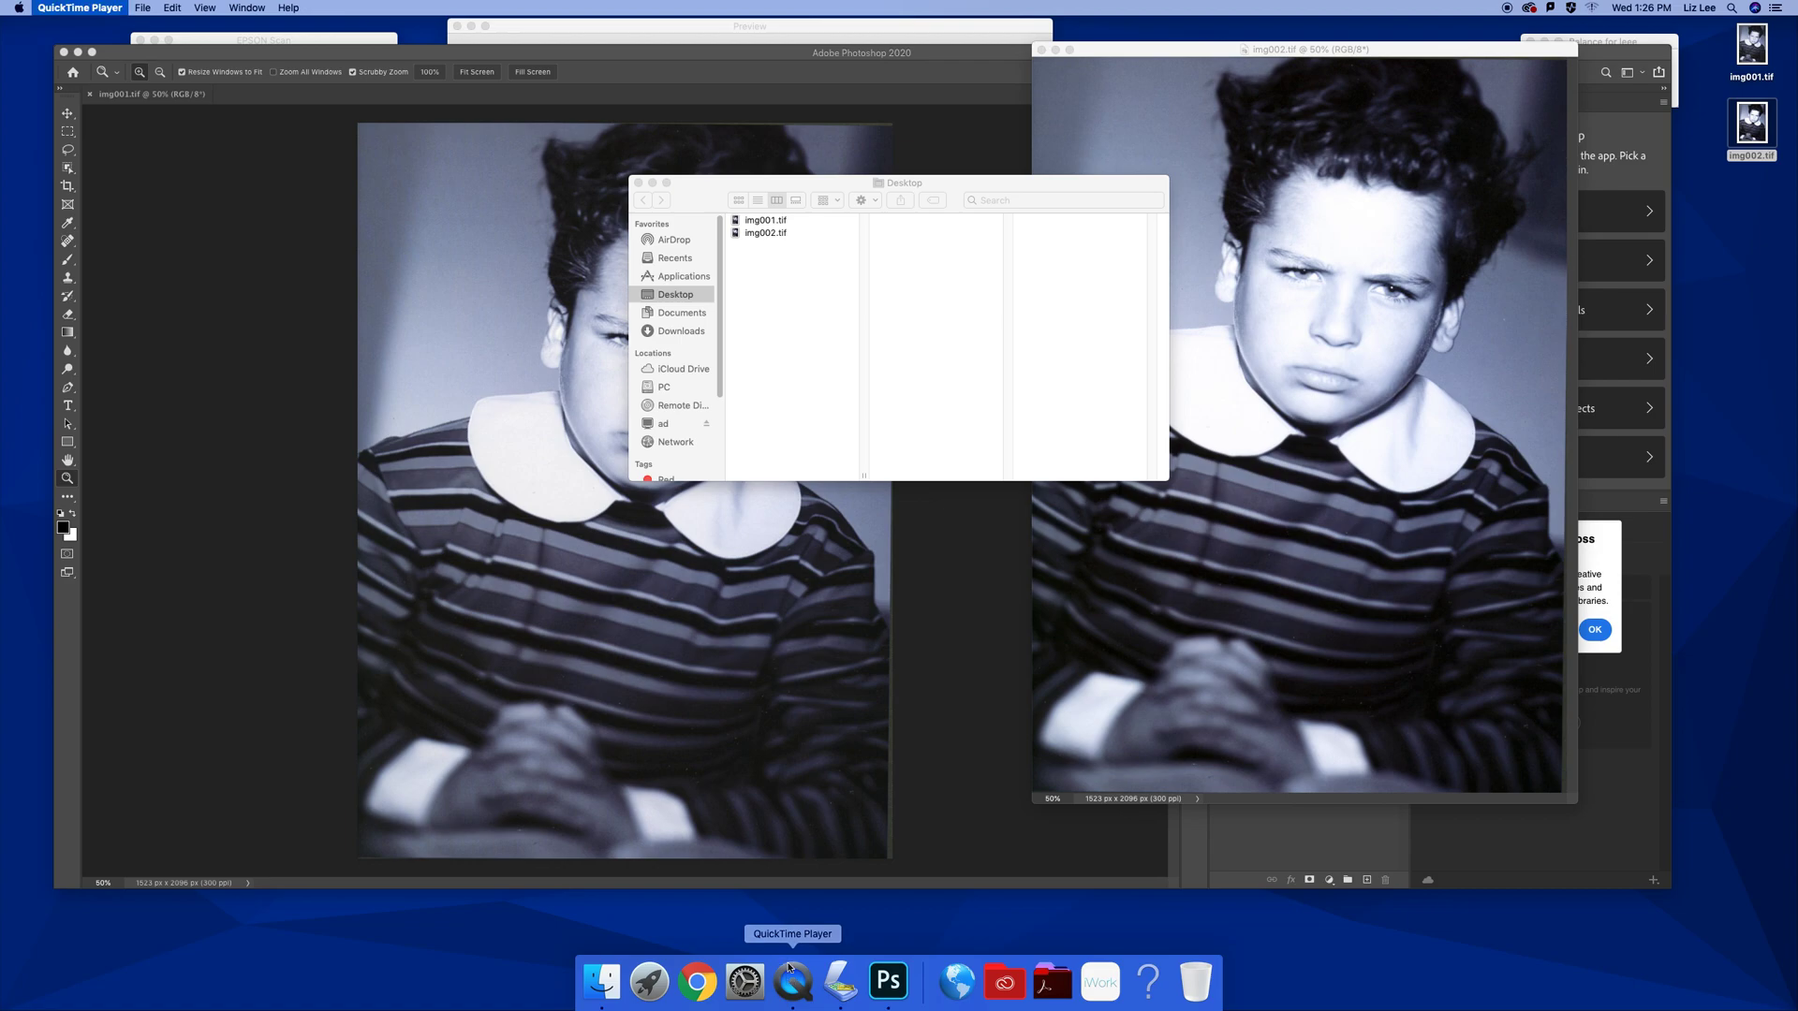
right_click(793, 981)
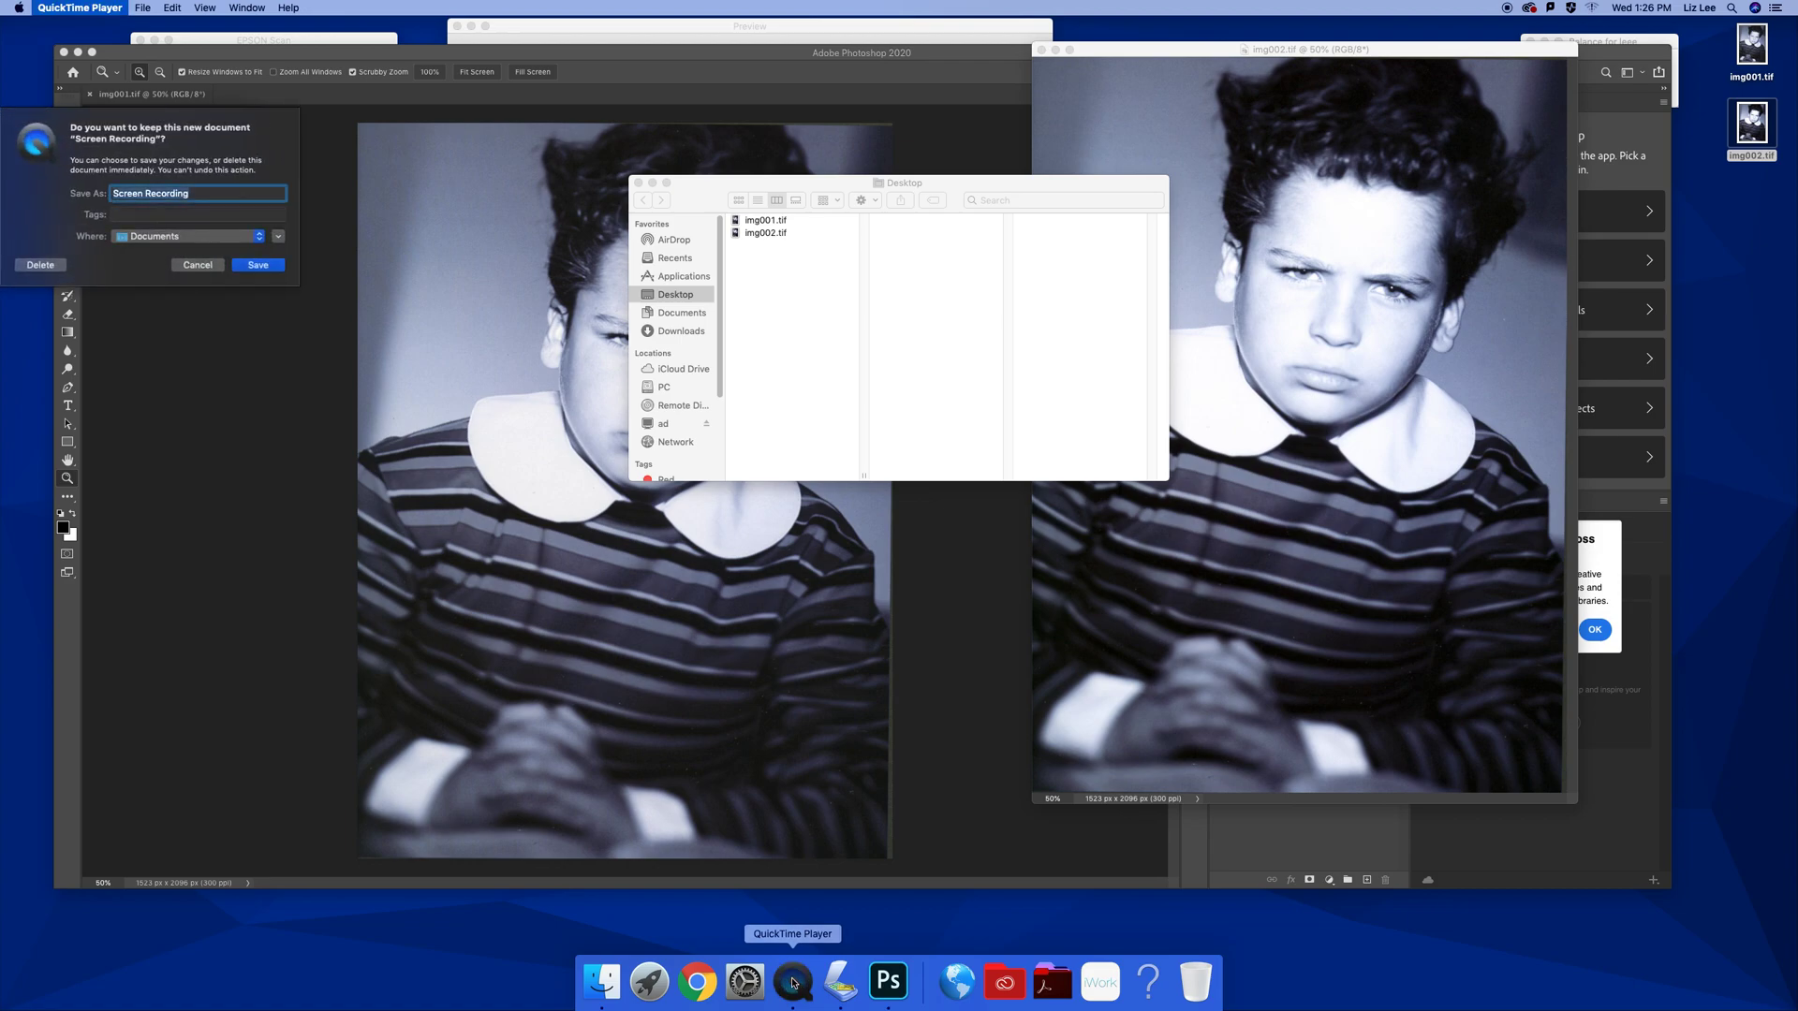